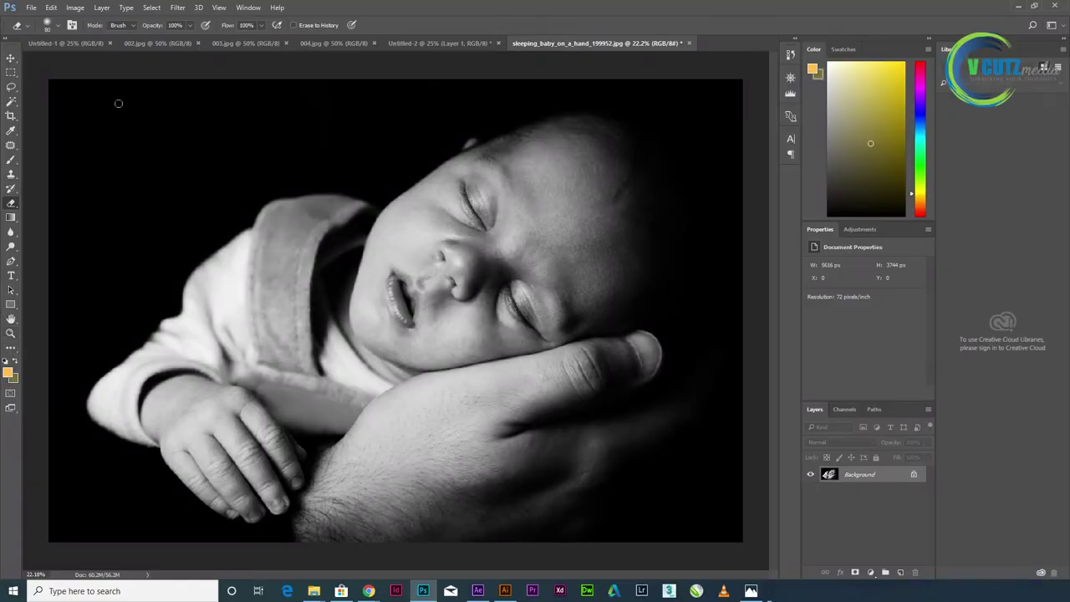
Cancel the new document and stay on the baby photo with the Brush tool
left_click(31, 7)
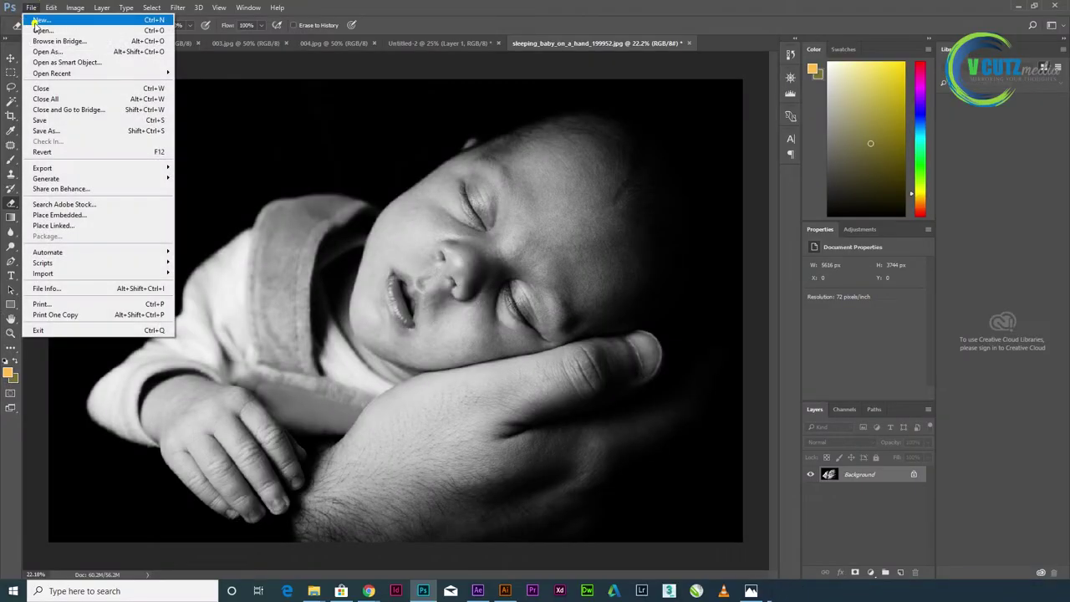
left_click(38, 20)
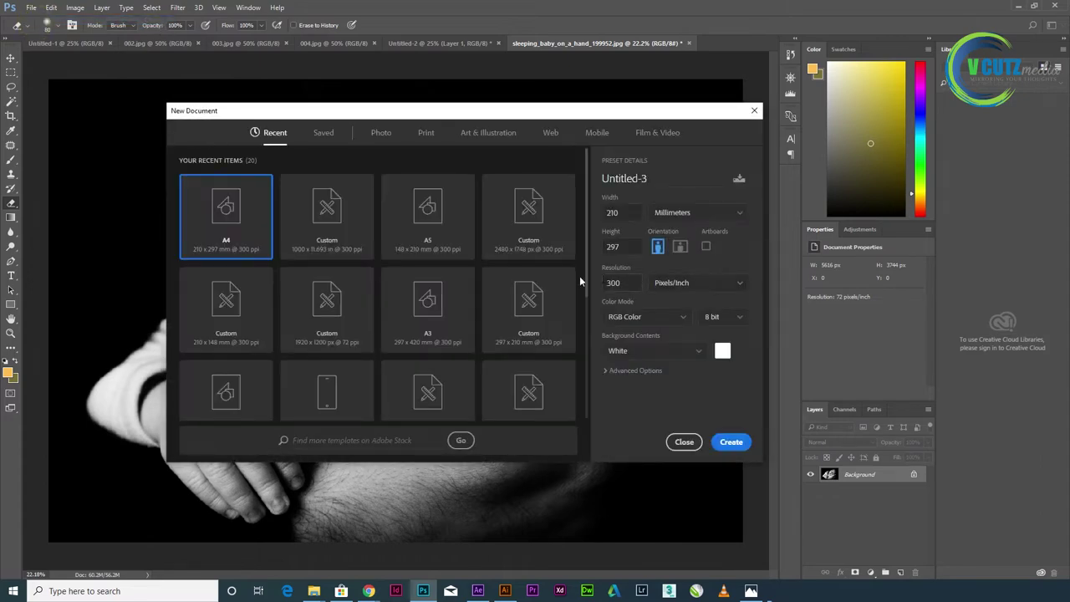
left_click(754, 112)
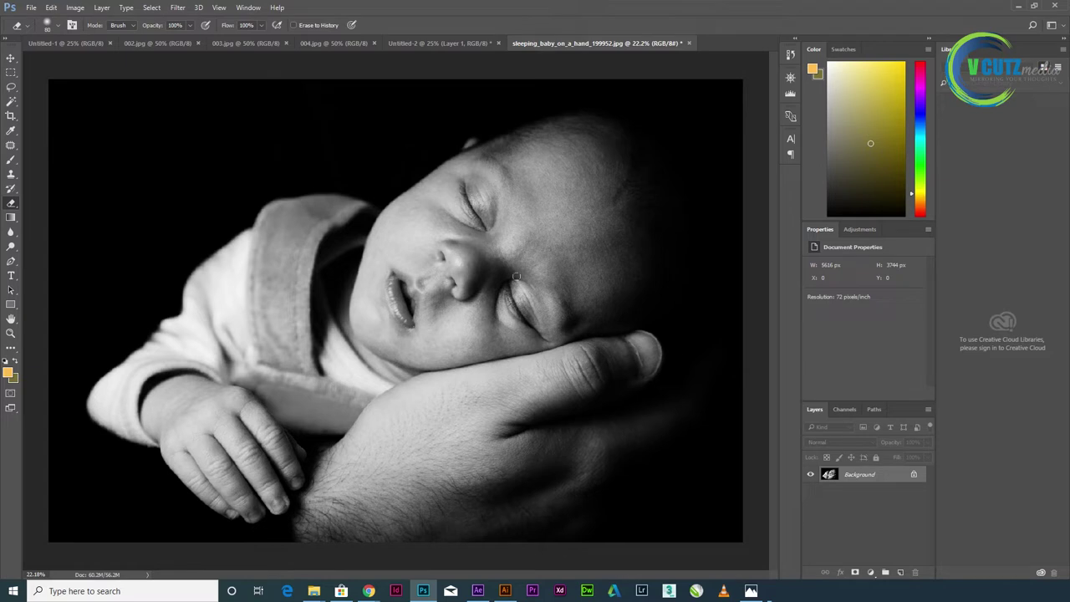
left_click(11, 158)
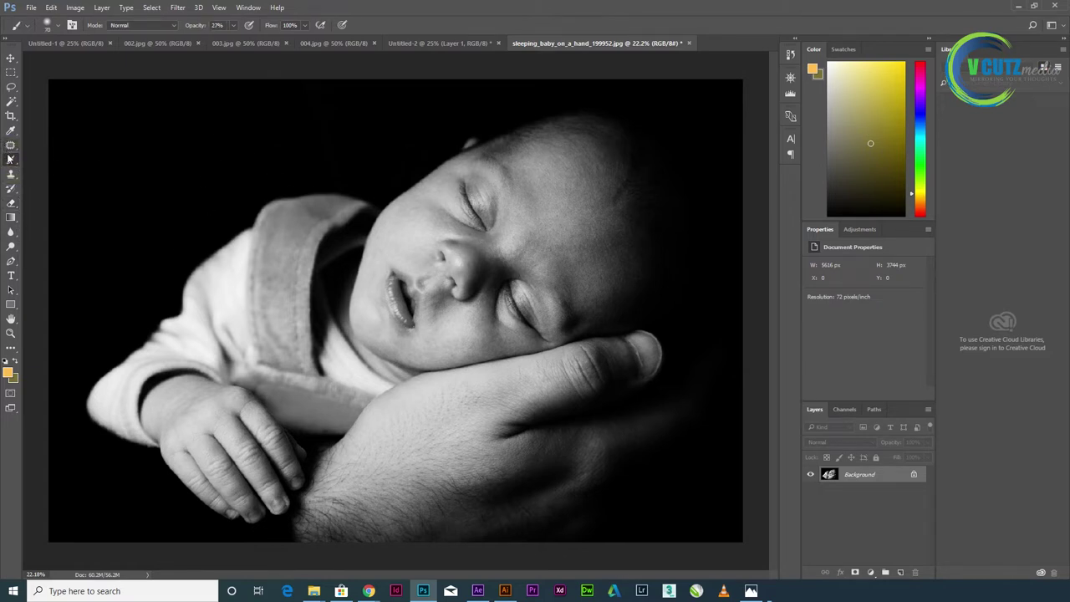
Choose a soft round brush tip and keep the orange foreground colour
left_click(48, 25)
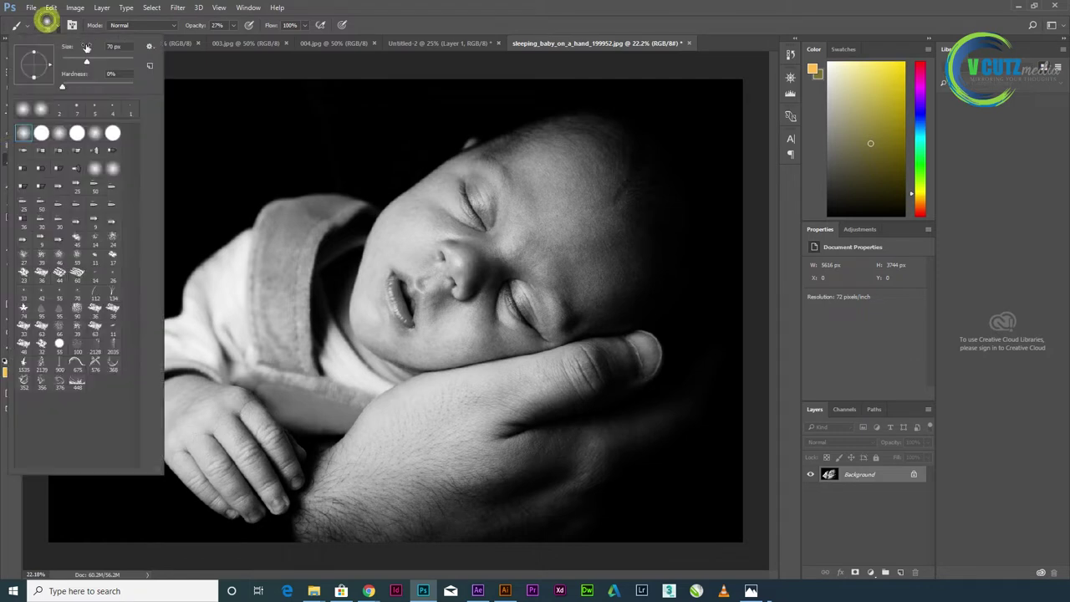
double_click(23, 132)
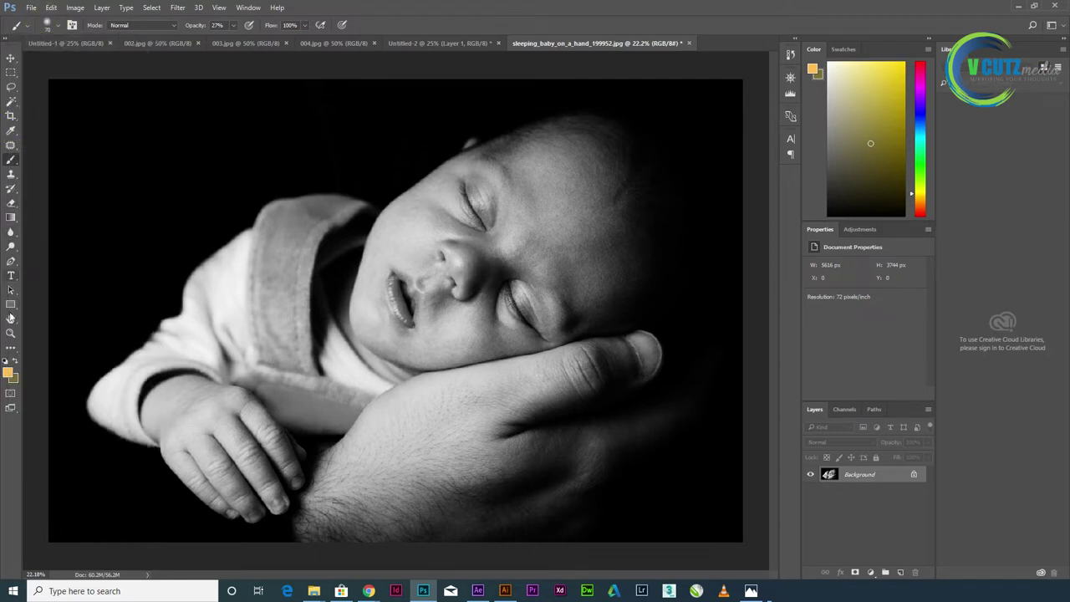
left_click(8, 373)
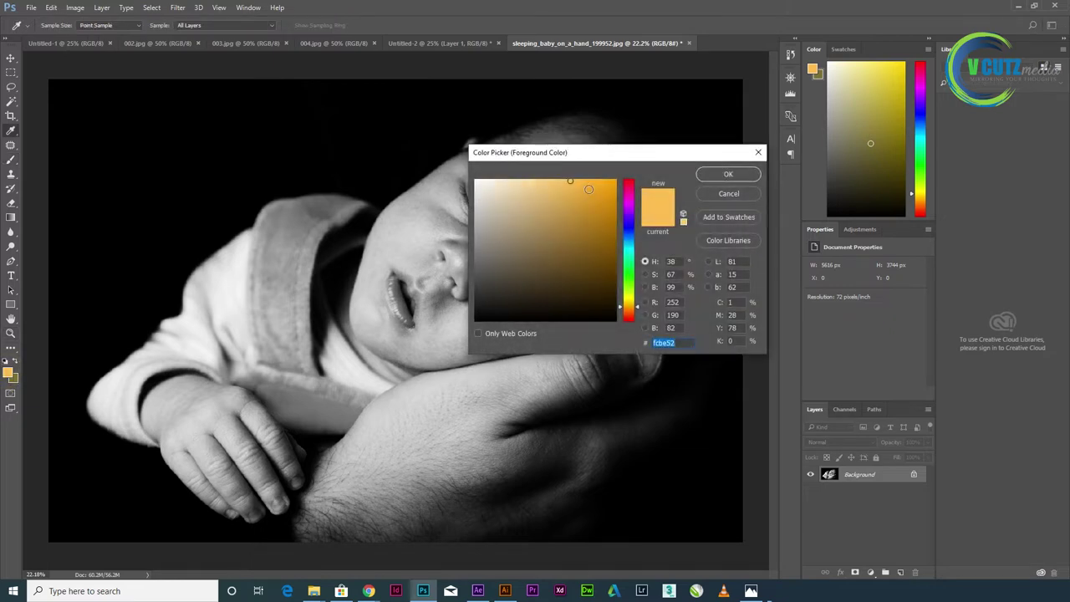
left_click(719, 175)
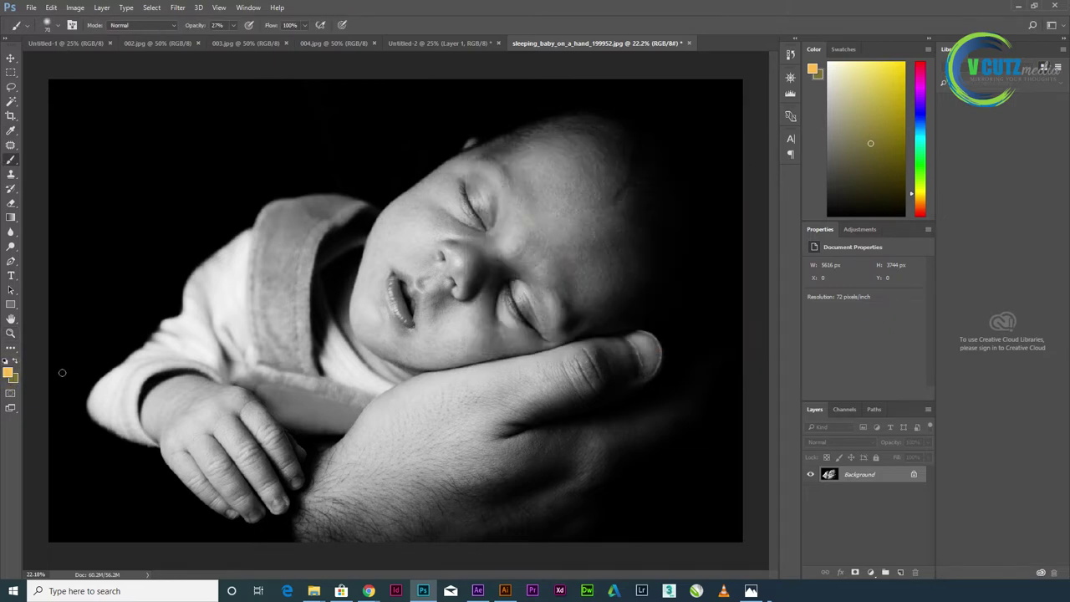
Set the background colour to a darker golden-tan orange
left_click(18, 380)
left_click_drag(623, 307, 623, 311)
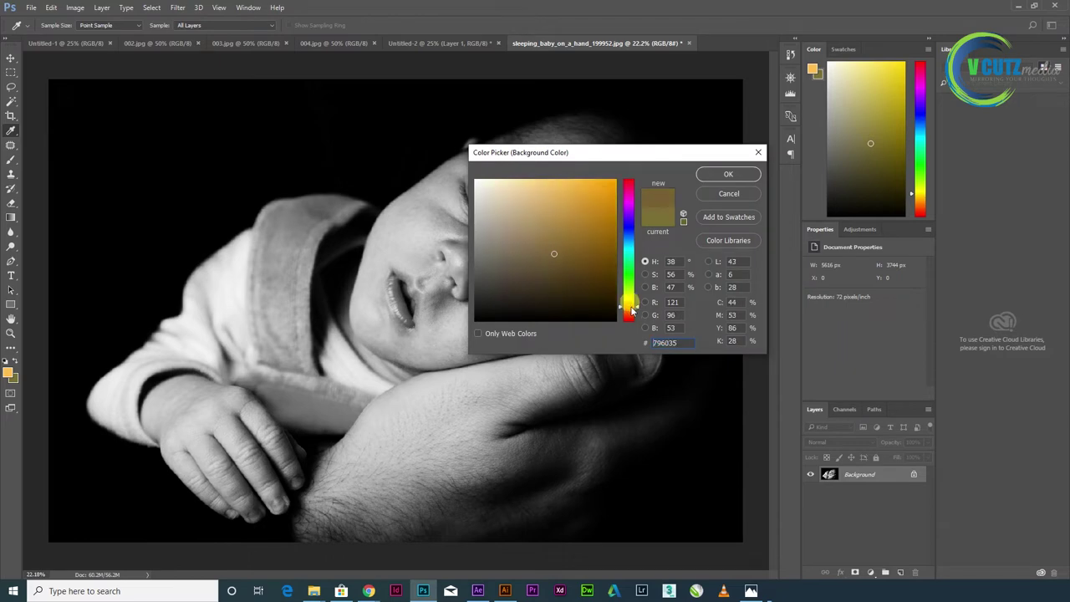
left_click(568, 204)
left_click(727, 175)
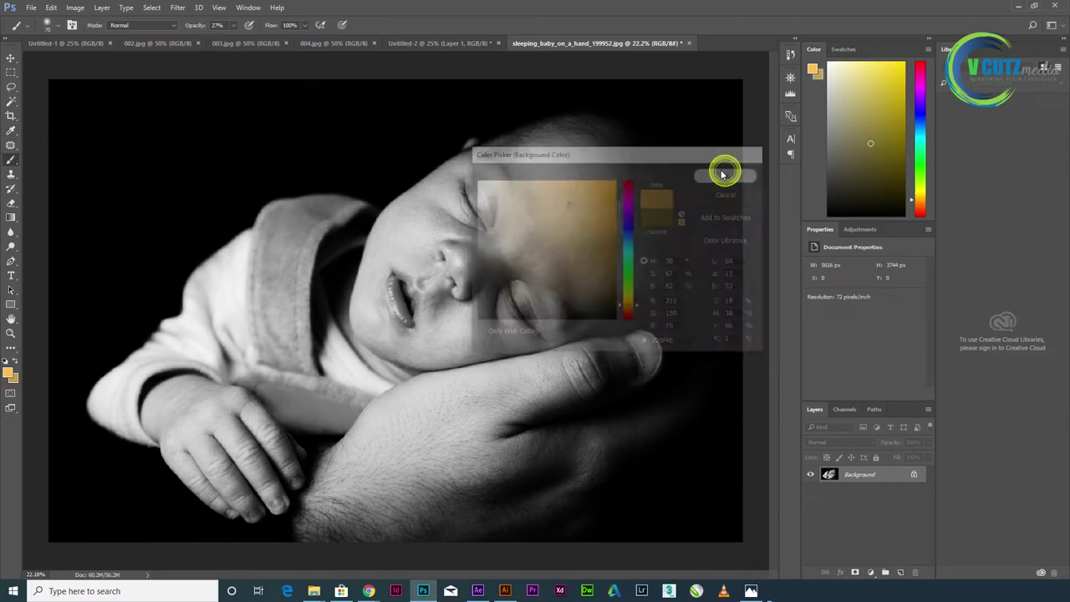
left_click(102, 8)
Add a new Layer 1 and set the brush opacity to 33%
left_click(266, 18)
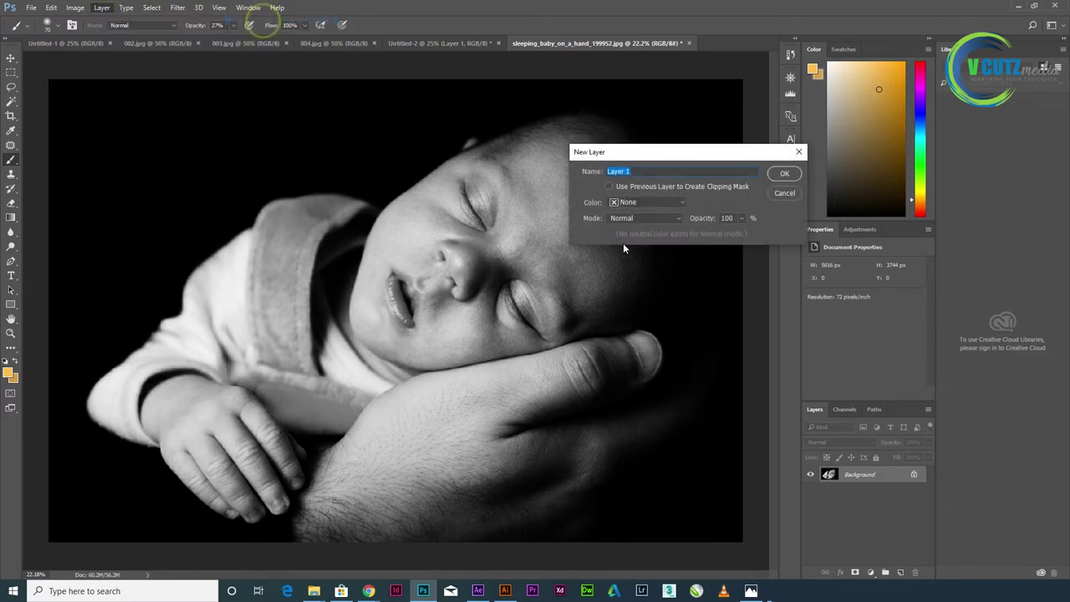
left_click(785, 173)
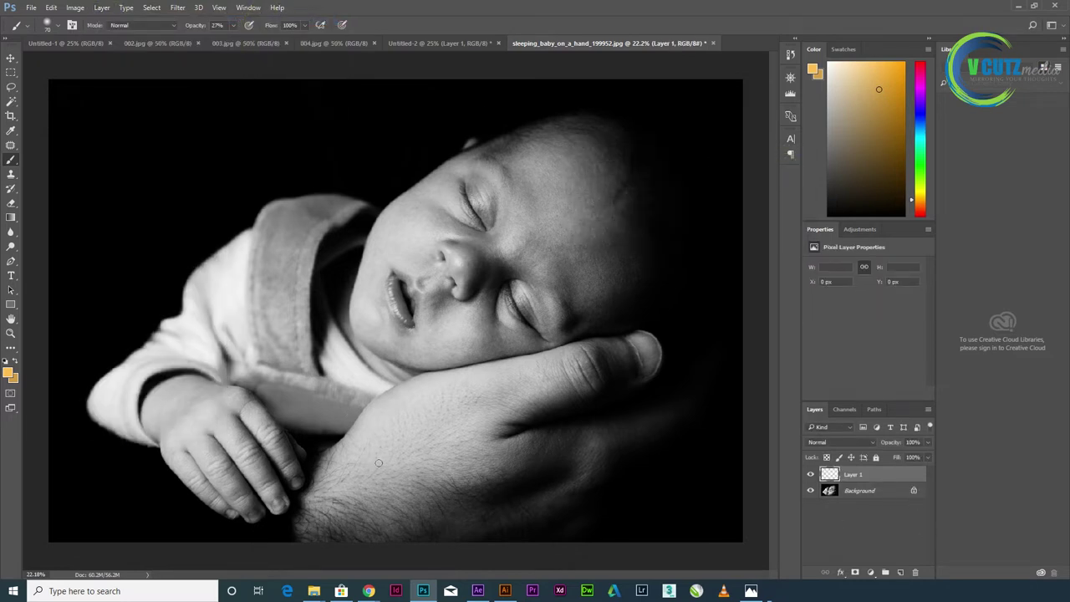
scroll(435, 471, "up", 2)
scroll(444, 459, "up", 1)
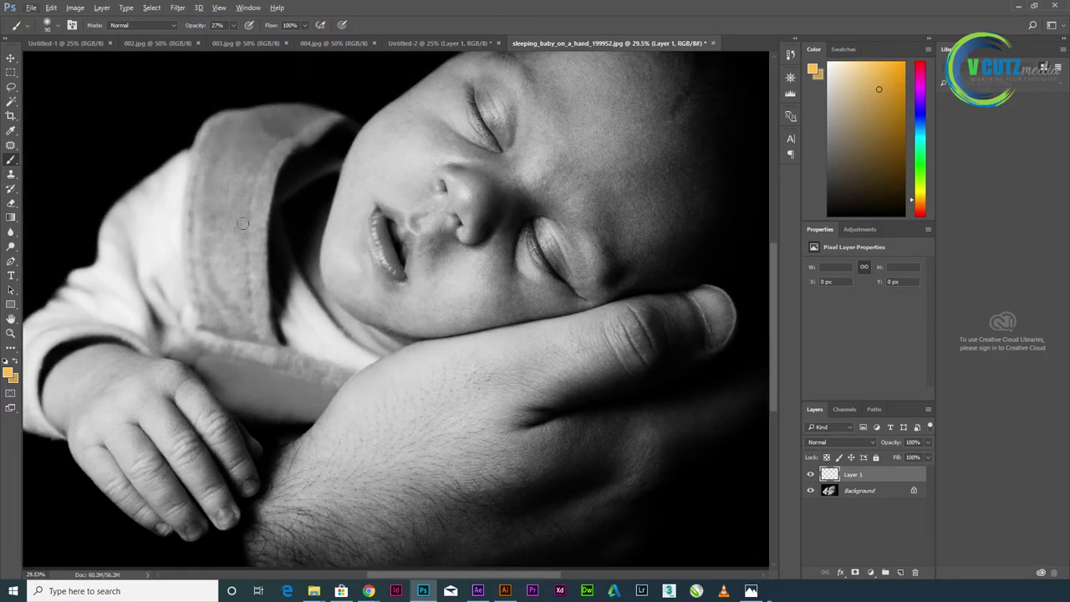
left_click_drag(236, 27, 236, 44)
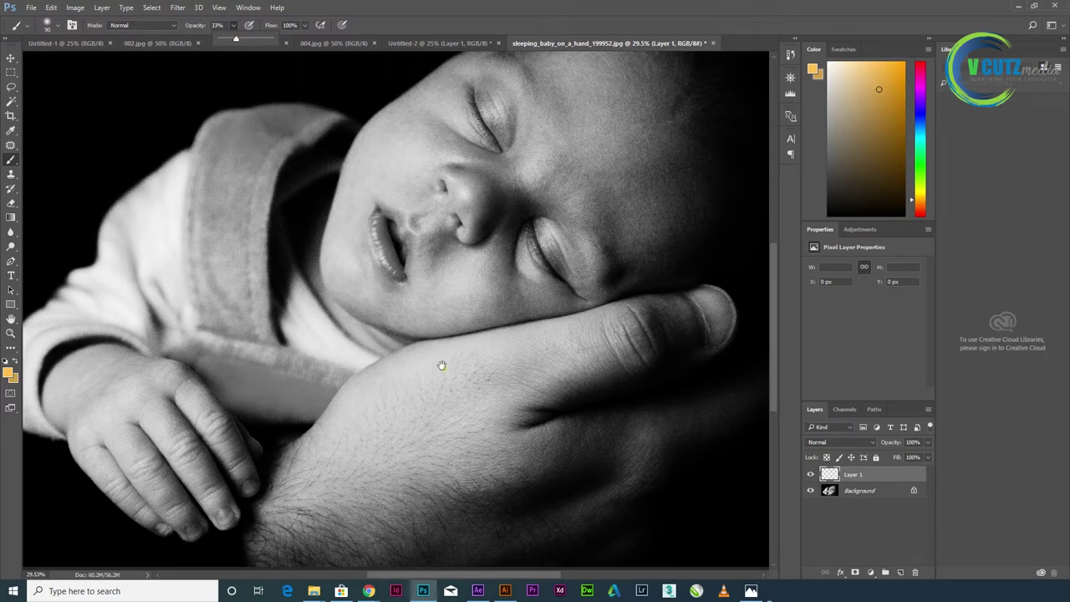
Paint soft orange over the adult's wrist with an enlarged brush
left_click_drag(442, 366, 428, 307)
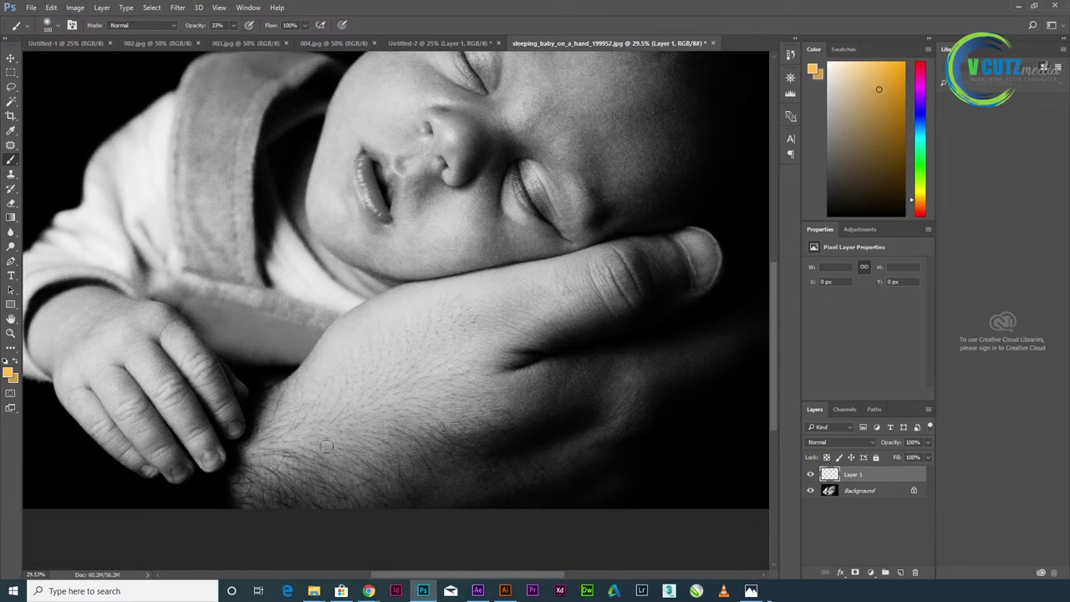
key("bracketright")
key("bracketright")
key("bracketright")
left_click_drag(259, 483, 335, 466)
mouse_move(261, 462)
left_mouse_down()
mouse_move(296, 415)
mouse_move(274, 451)
left_mouse_up()
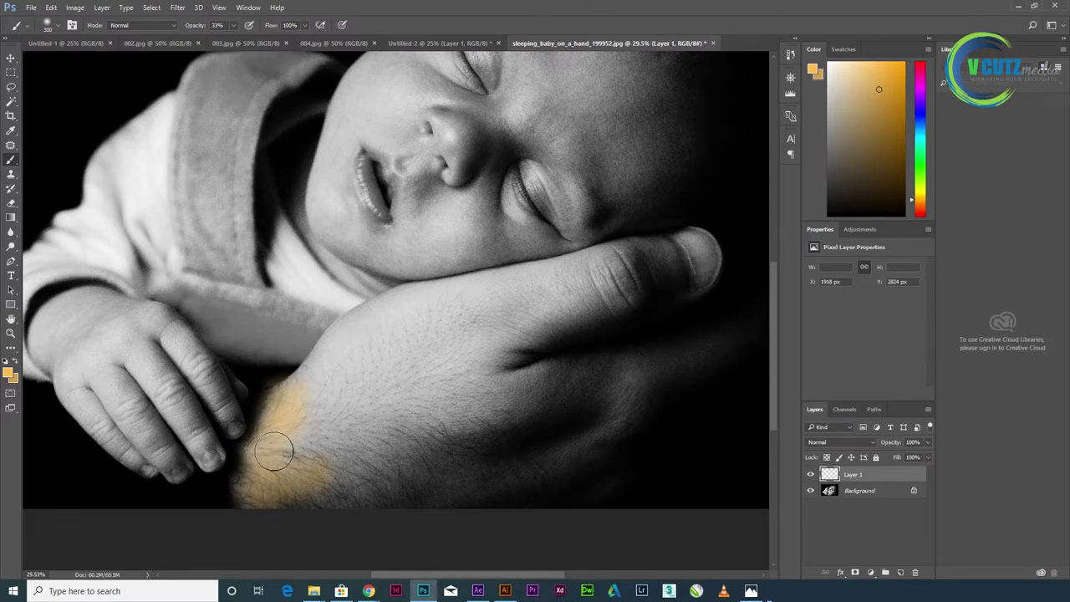
key("bracketleft")
Paint orange across the back, lower edge and upper middle of the hand
scroll(344, 450, "up", 2)
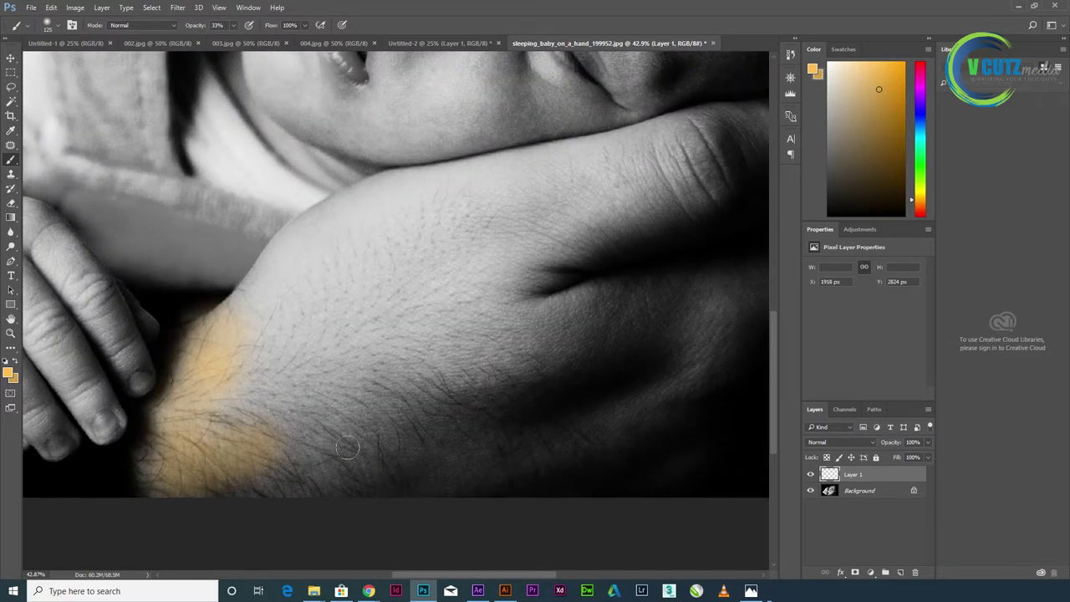
key("bracketright")
key("bracketright")
key("bracketright")
key("bracketright")
key("bracketright")
key("bracketright")
key("bracketright")
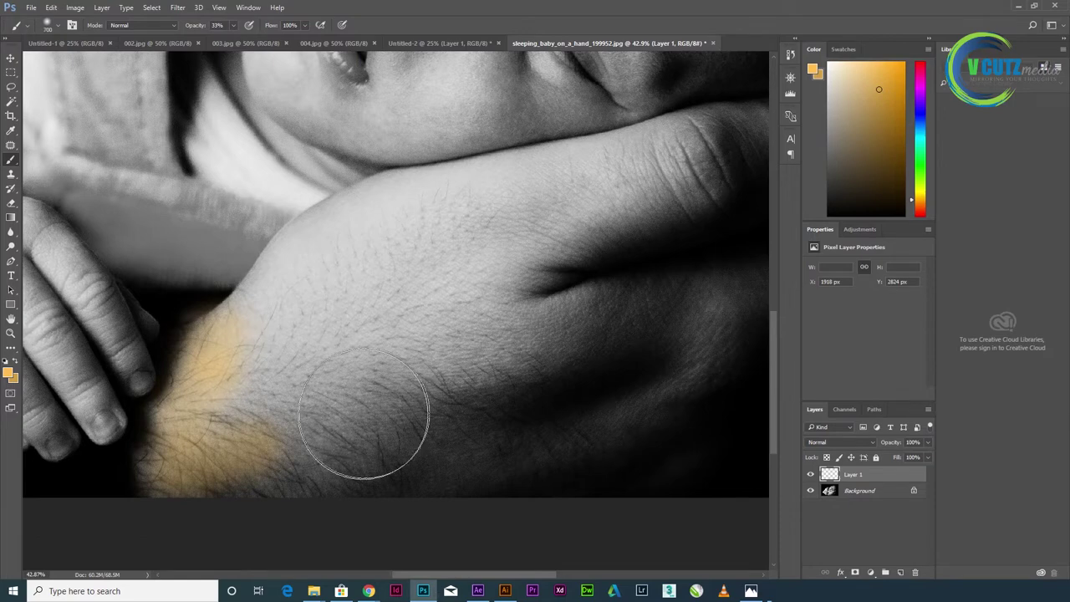
key("bracketright")
key("bracketright")
left_click_drag(334, 380, 633, 226)
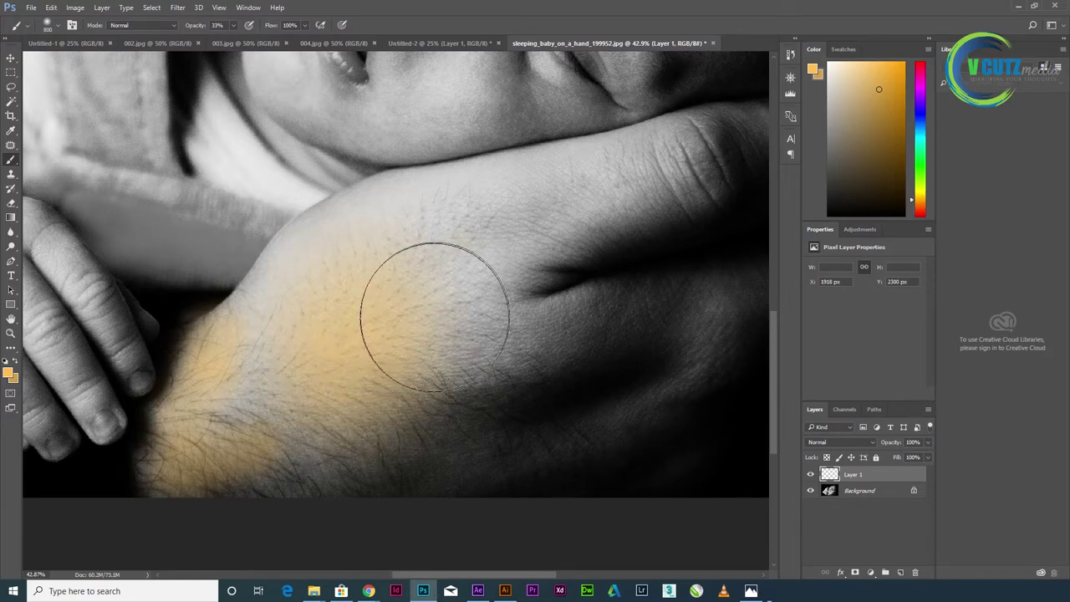
left_click_drag(473, 418, 662, 390)
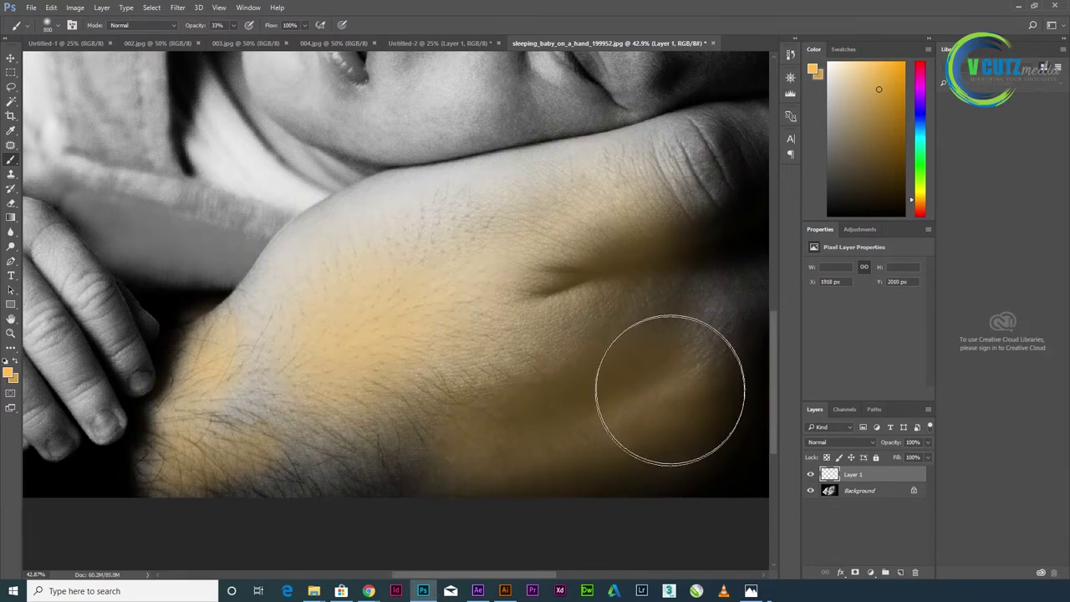
mouse_move(539, 426)
left_mouse_down()
mouse_move(330, 454)
mouse_move(359, 382)
left_mouse_up()
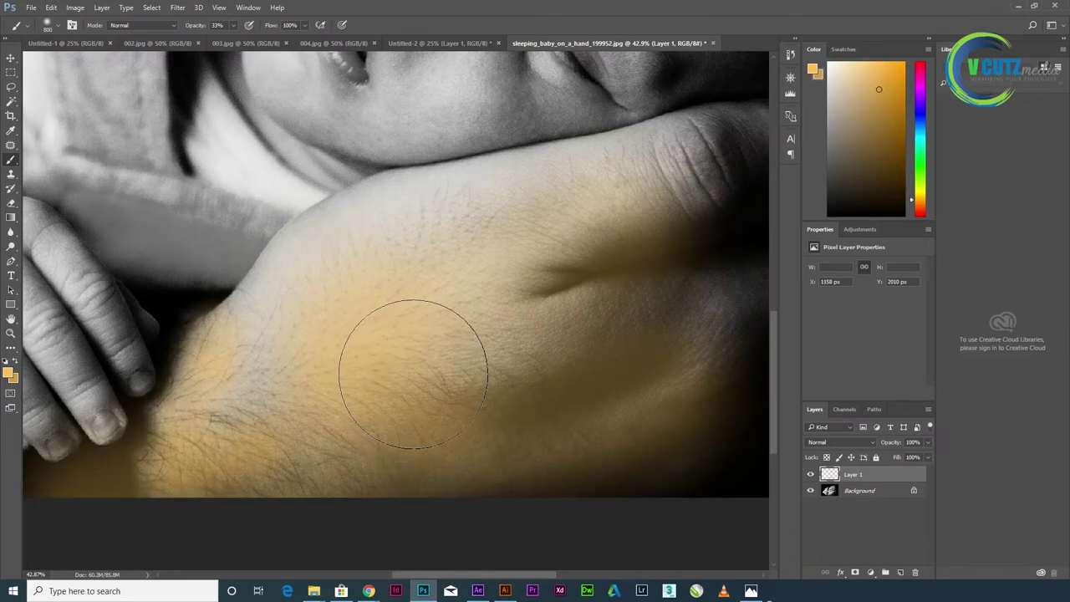
mouse_move(493, 340)
left_mouse_down()
mouse_move(424, 270)
mouse_move(326, 329)
left_mouse_up()
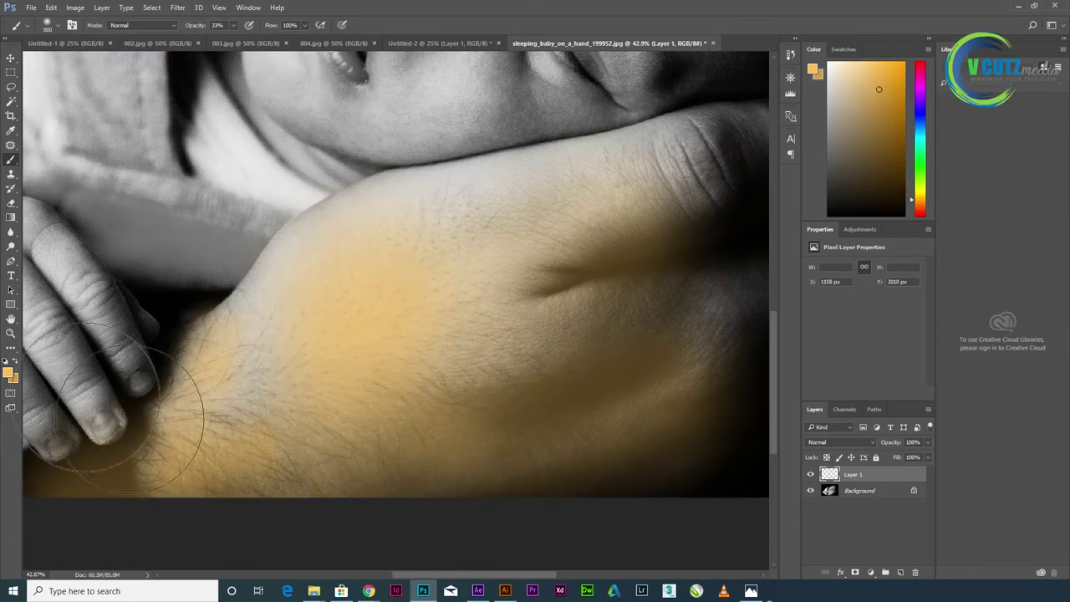
left_click(10, 204)
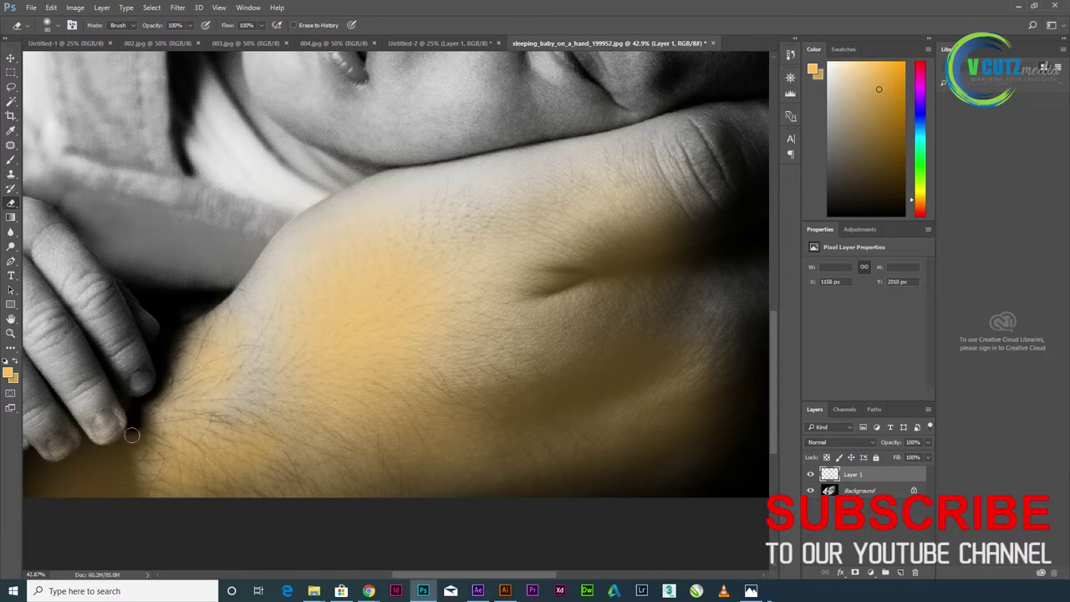
Erase the orange overspill below the baby's fingertips with an enlarged eraser
mouse_move(126, 446)
left_mouse_down()
mouse_move(113, 458)
mouse_move(112, 439)
mouse_move(121, 505)
left_mouse_up()
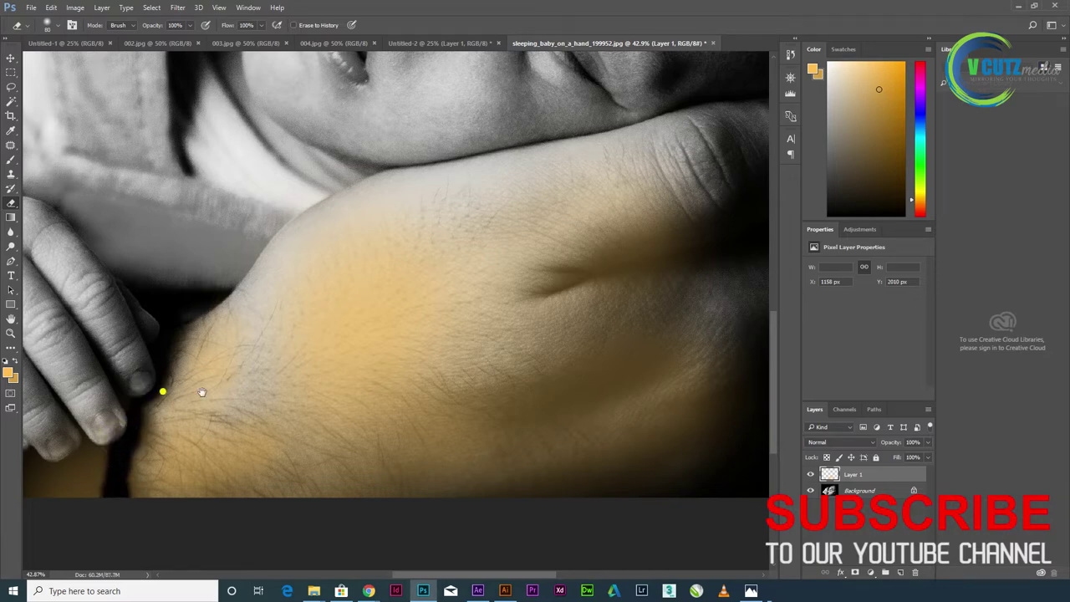
left_click_drag(201, 392, 386, 354)
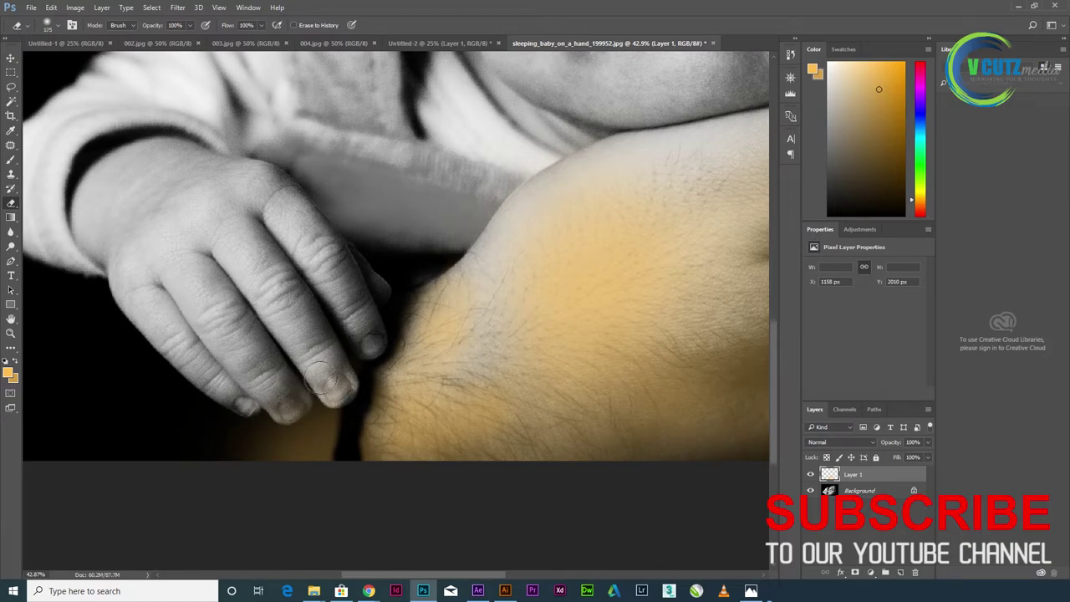
key("]")
key("]")
key("]")
mouse_move(322, 380)
left_mouse_down()
mouse_move(320, 471)
mouse_move(327, 413)
mouse_move(245, 415)
left_mouse_up()
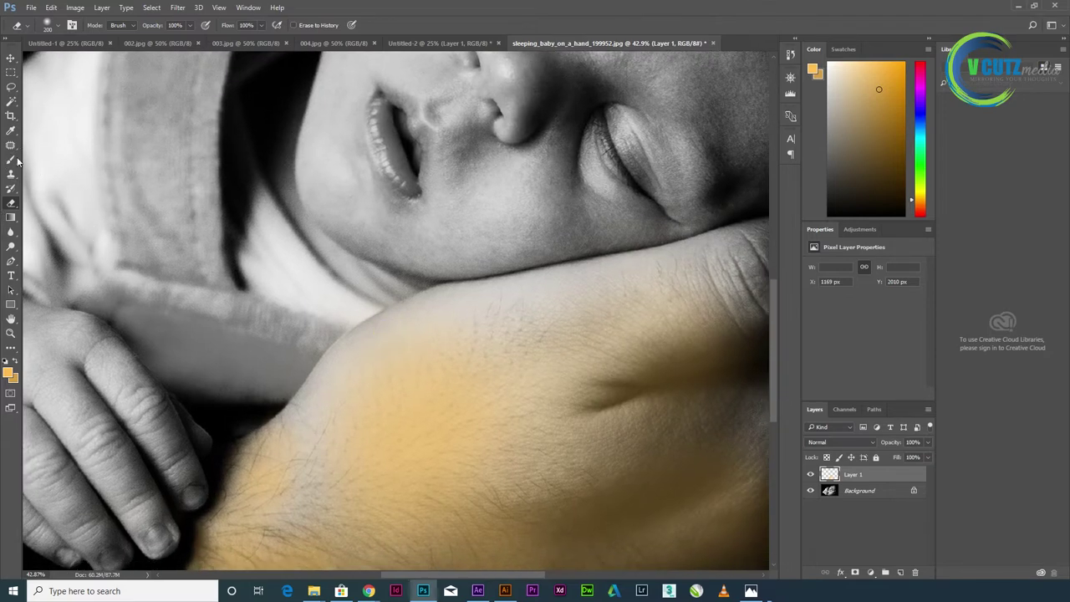
Paint the wrist, the hand's upper edge and the finger edge with a smaller brush
left_click(14, 160)
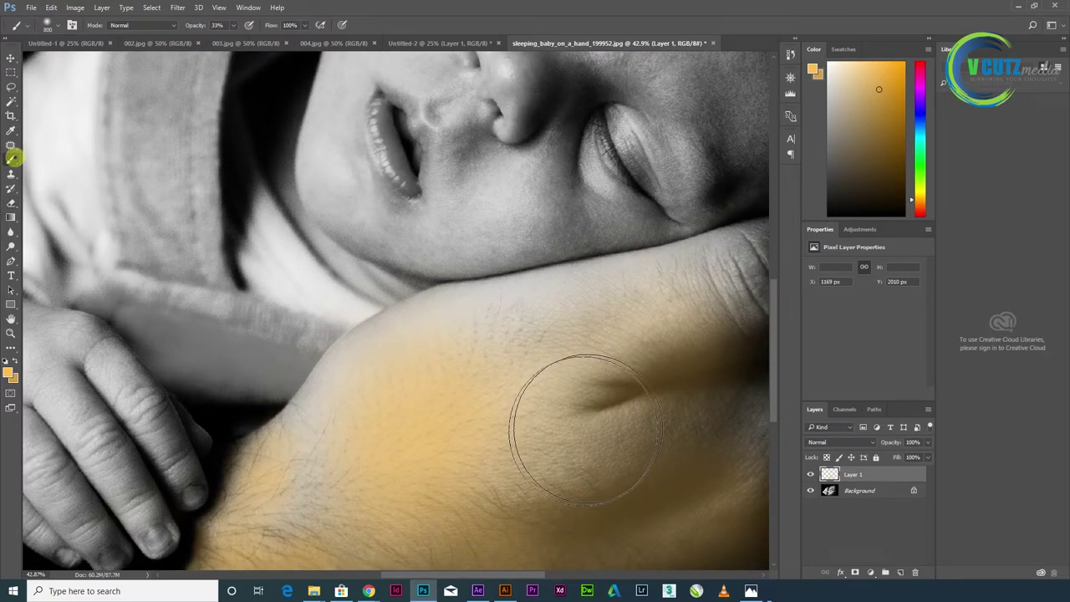
key("bracketleft")
key("bracketleft")
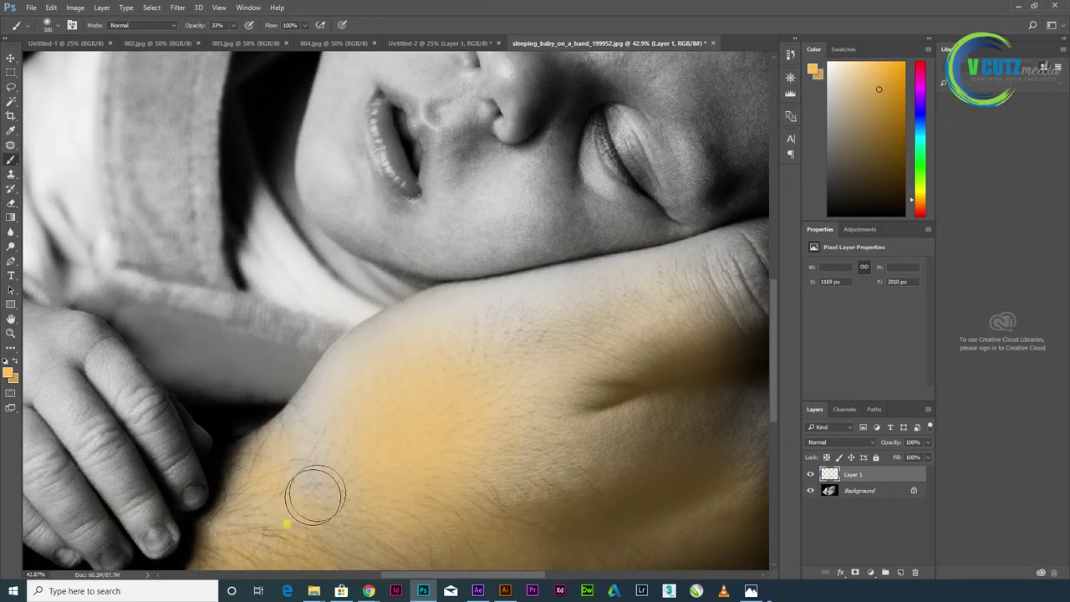
left_click_drag(317, 494, 295, 465)
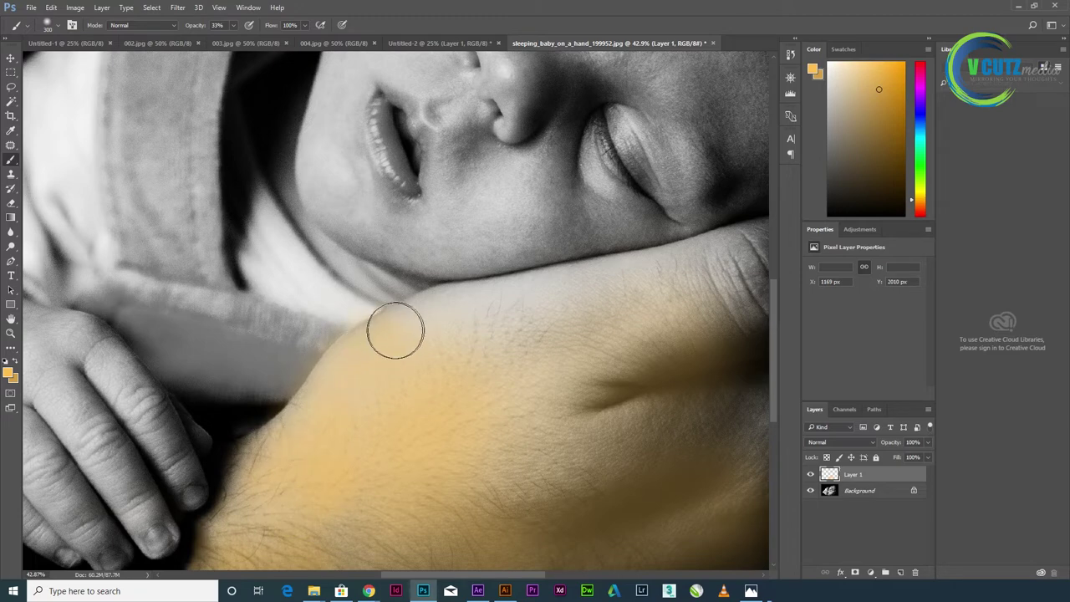
mouse_move(459, 315)
left_mouse_down()
mouse_move(579, 313)
mouse_move(617, 293)
left_mouse_up()
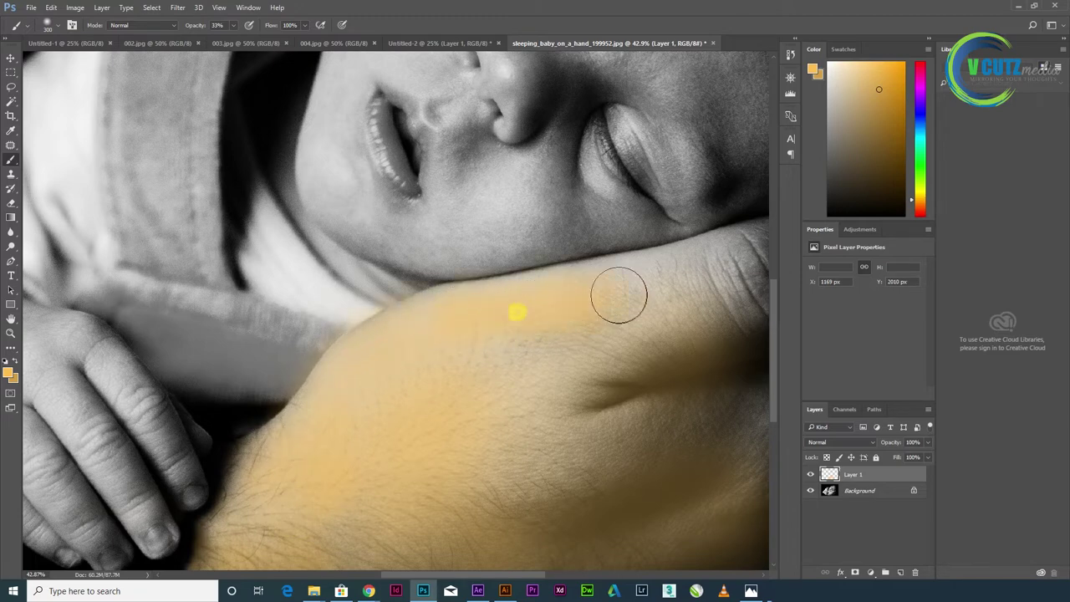
key("p")
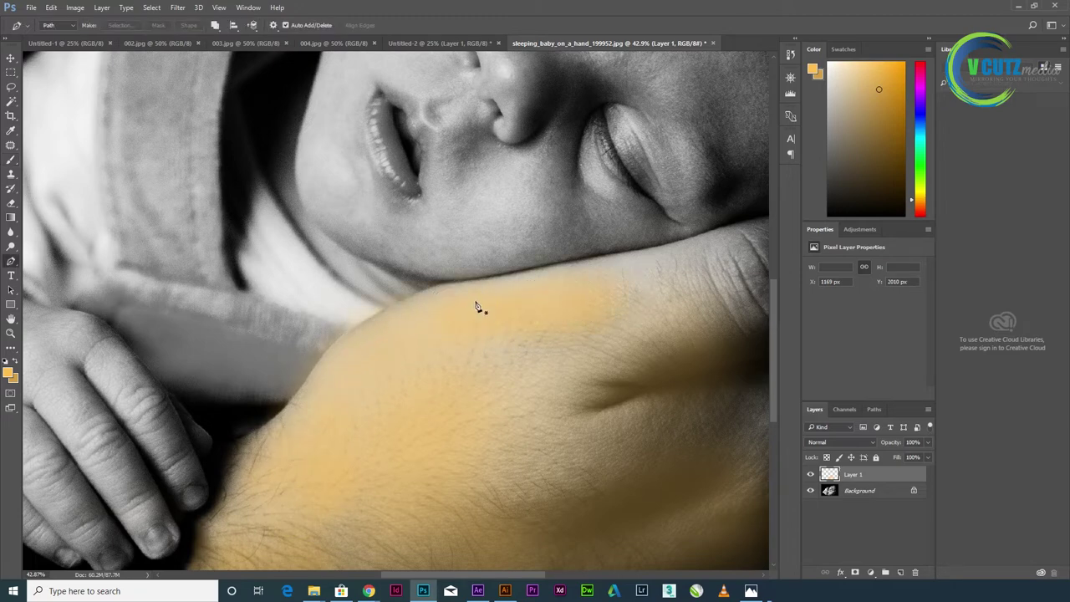
key("b")
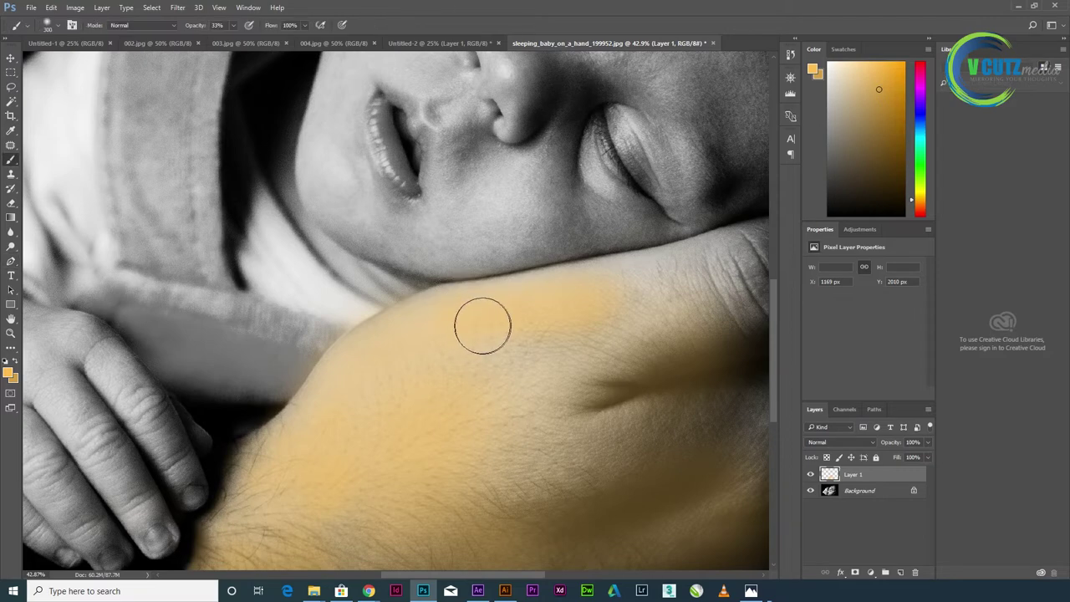
key("bracketleft")
key("bracketleft")
left_click_drag(427, 300, 529, 287)
mouse_move(723, 249)
left_mouse_down()
mouse_move(577, 291)
mouse_move(549, 262)
mouse_move(673, 247)
mouse_move(702, 299)
mouse_move(703, 330)
mouse_move(452, 400)
left_mouse_up()
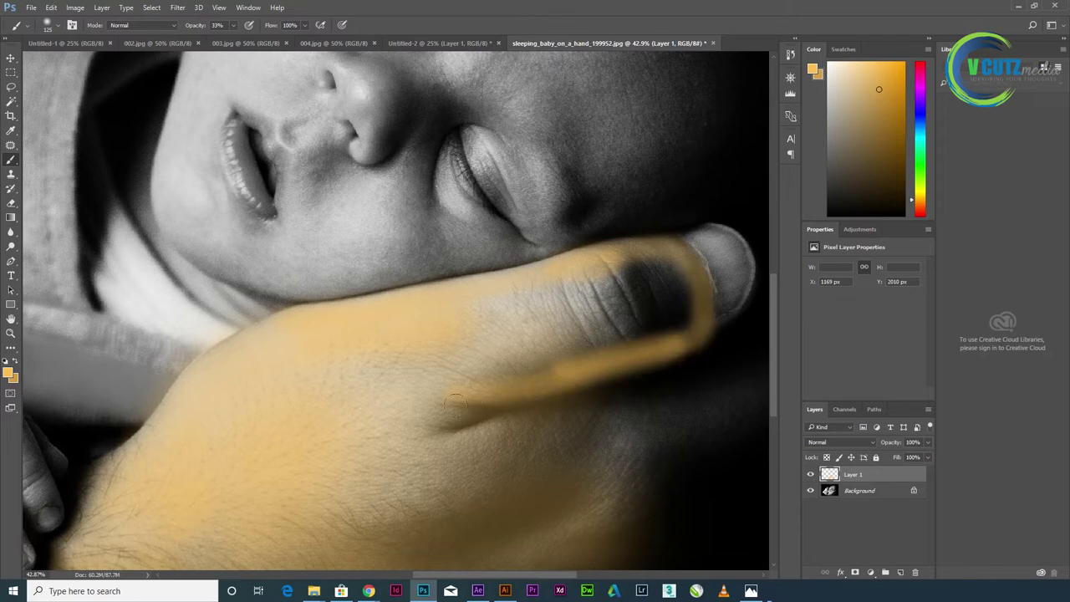
Fill the thumb up to the nail, then undo those thumb strokes
mouse_move(707, 329)
left_mouse_down()
mouse_move(688, 294)
mouse_move(618, 289)
mouse_move(468, 316)
mouse_move(518, 342)
mouse_move(642, 267)
mouse_move(669, 326)
mouse_move(501, 367)
left_mouse_up()
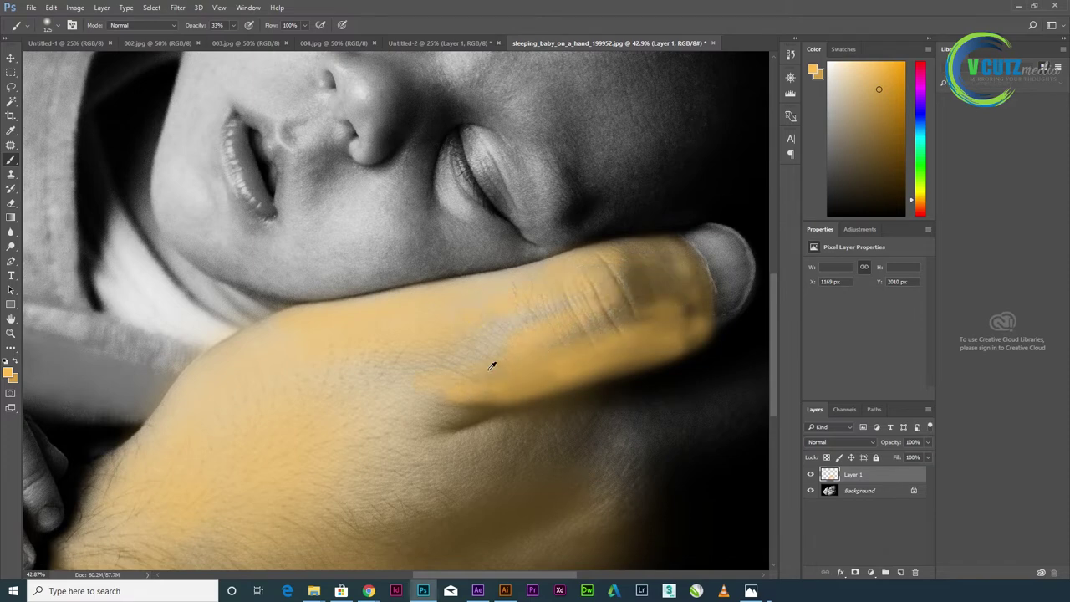
scroll(492, 366, "down", 3)
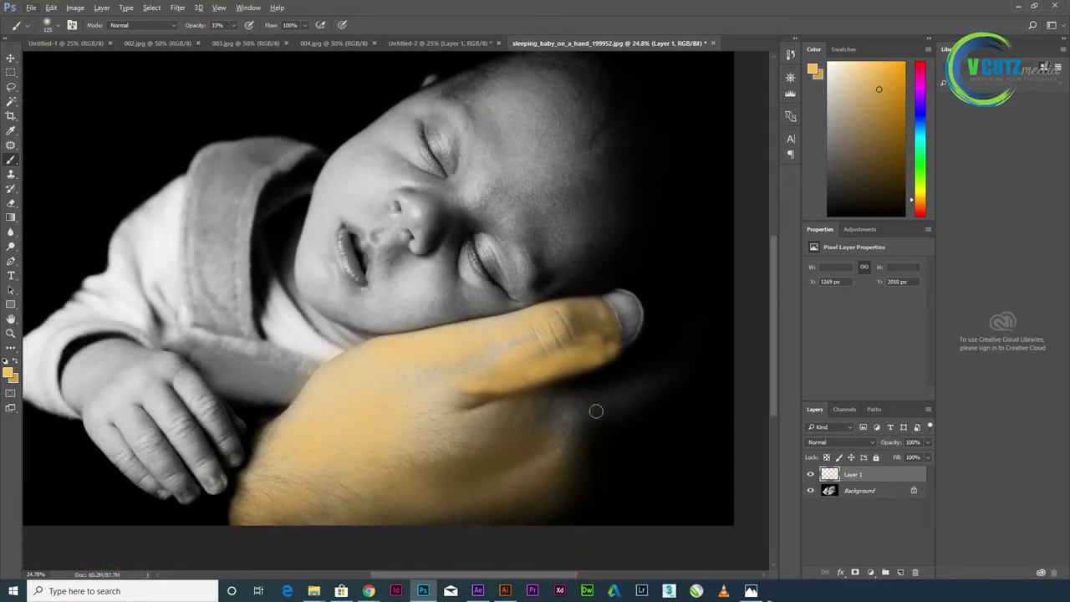
key("ctrl+z")
key("ctrl+z")
key("ctrl+z")
key("ctrl+z")
key("ctrl+z")
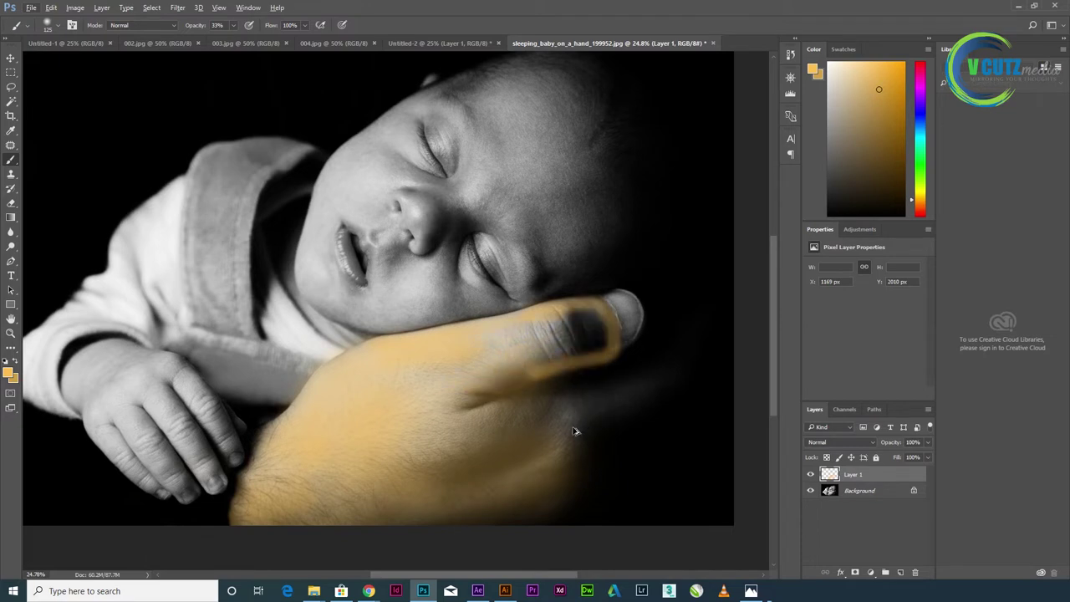
key("ctrl+z")
key("ctrl+z")
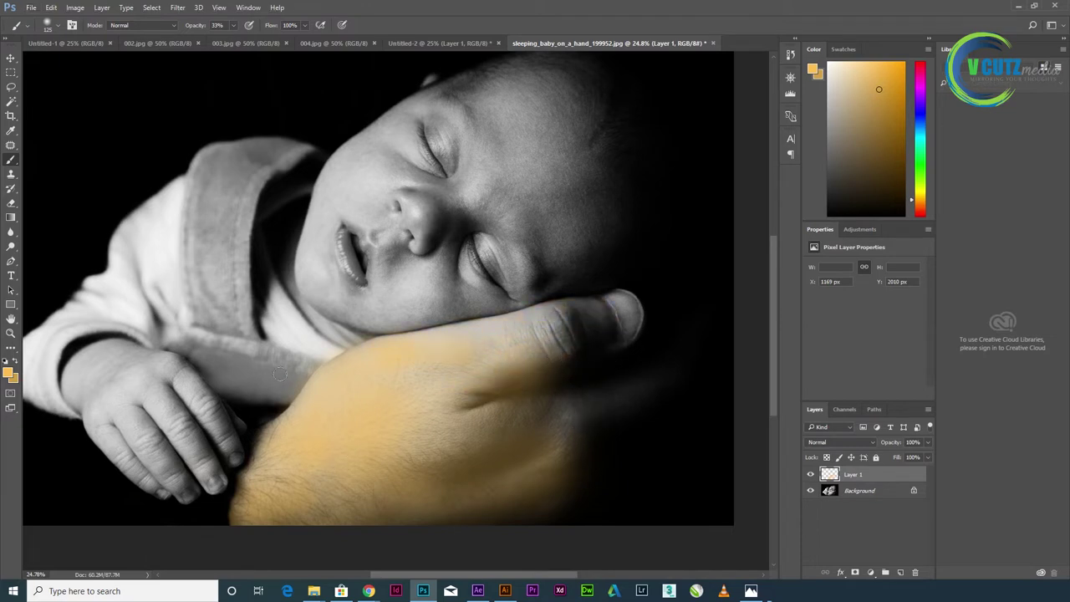
Repaint the thumb, lower and upper hand yellow with a larger brush, then duplicate Layer 1
key("bracketright")
key("bracketright")
key("bracketright")
left_click_drag(425, 366, 580, 331)
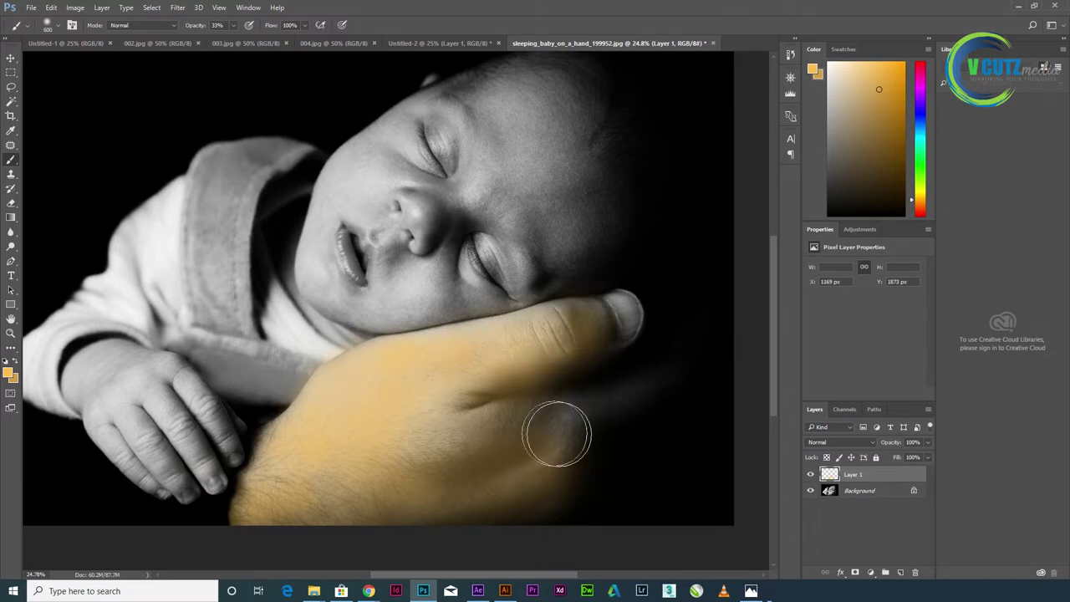
mouse_move(558, 413)
left_mouse_down()
mouse_move(410, 506)
mouse_move(390, 484)
mouse_move(310, 513)
mouse_move(469, 408)
mouse_move(406, 489)
left_mouse_up()
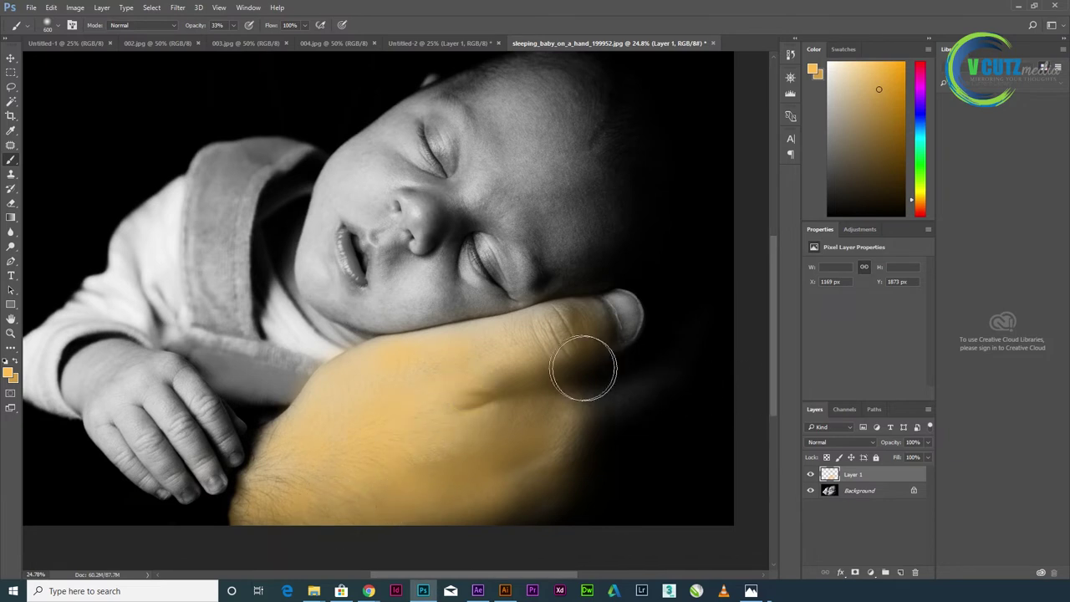
left_click_drag(544, 342, 468, 361)
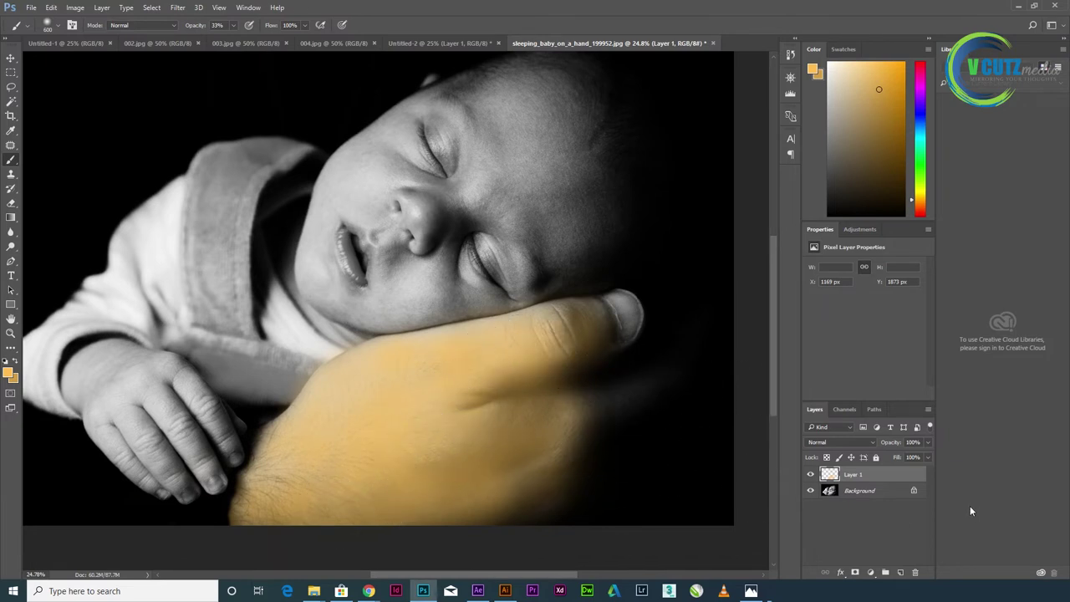
key("ctrl+j")
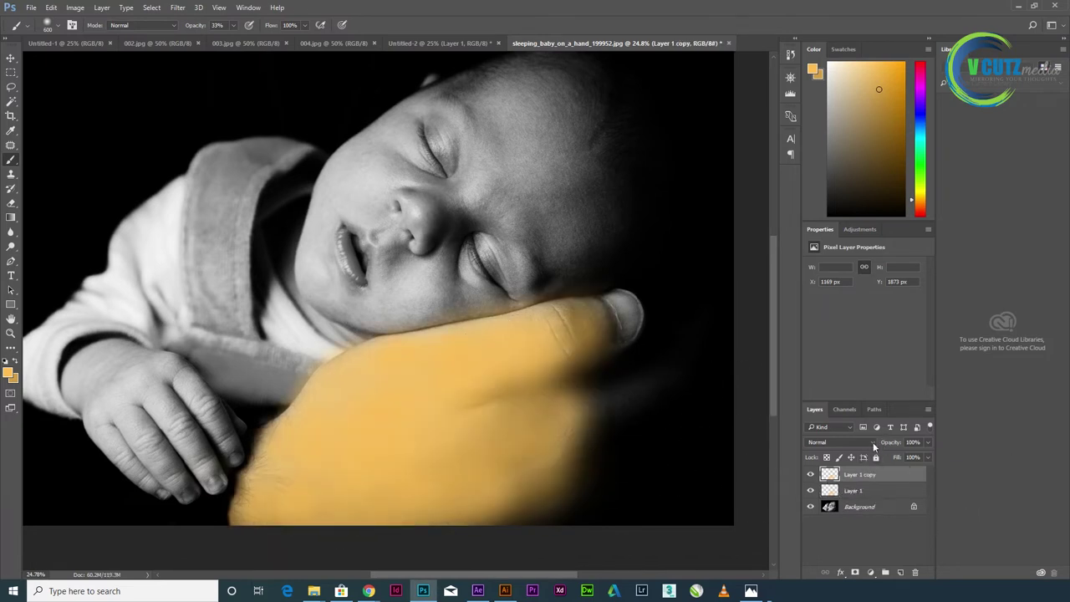
Hide Layer 1 copy and set Layer 1's blend mode to Soft Light
left_click(810, 474)
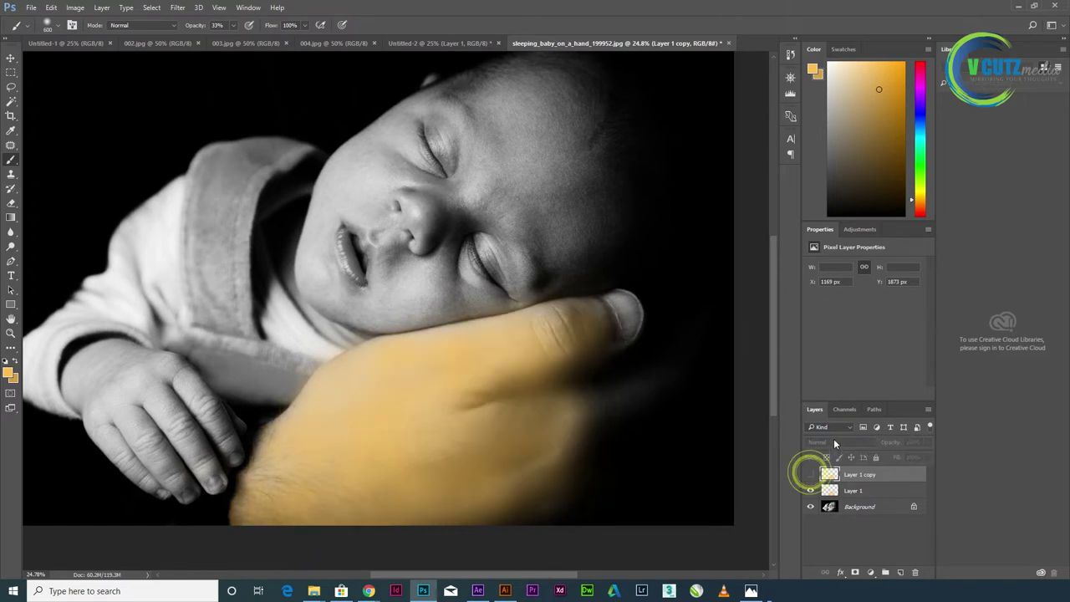
left_click(851, 491)
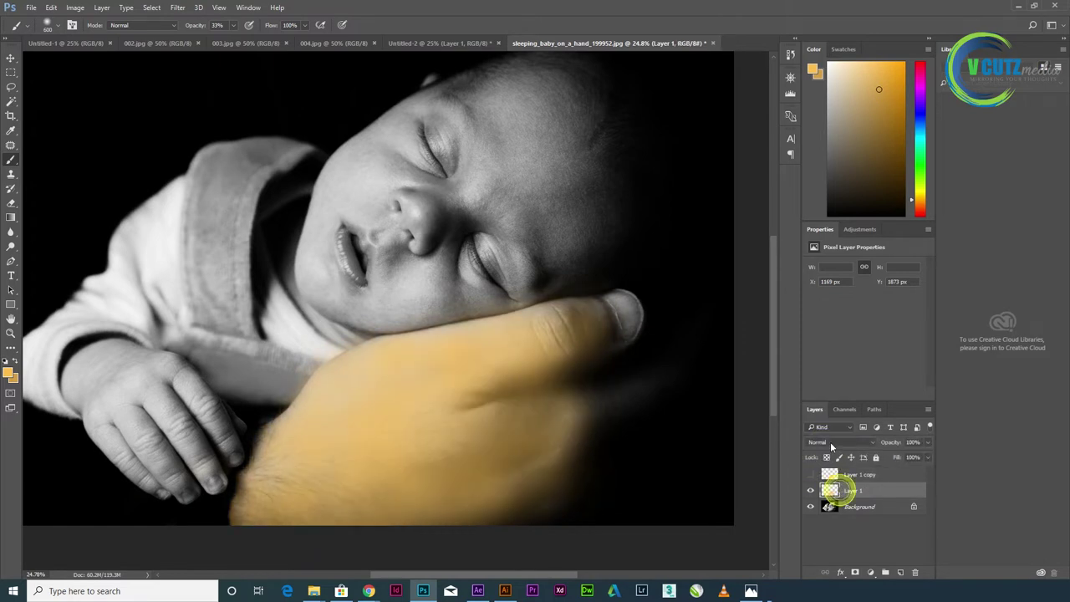
left_click(829, 442)
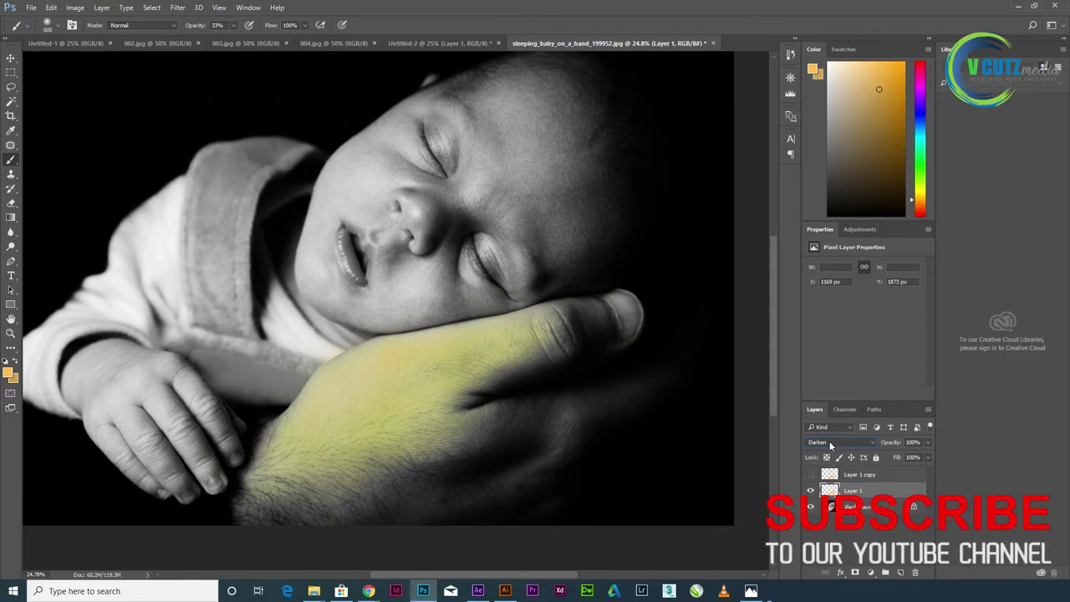
scroll(829, 441, "down", 1)
scroll(829, 441, "down", 1)
scroll(830, 441, "down", 1)
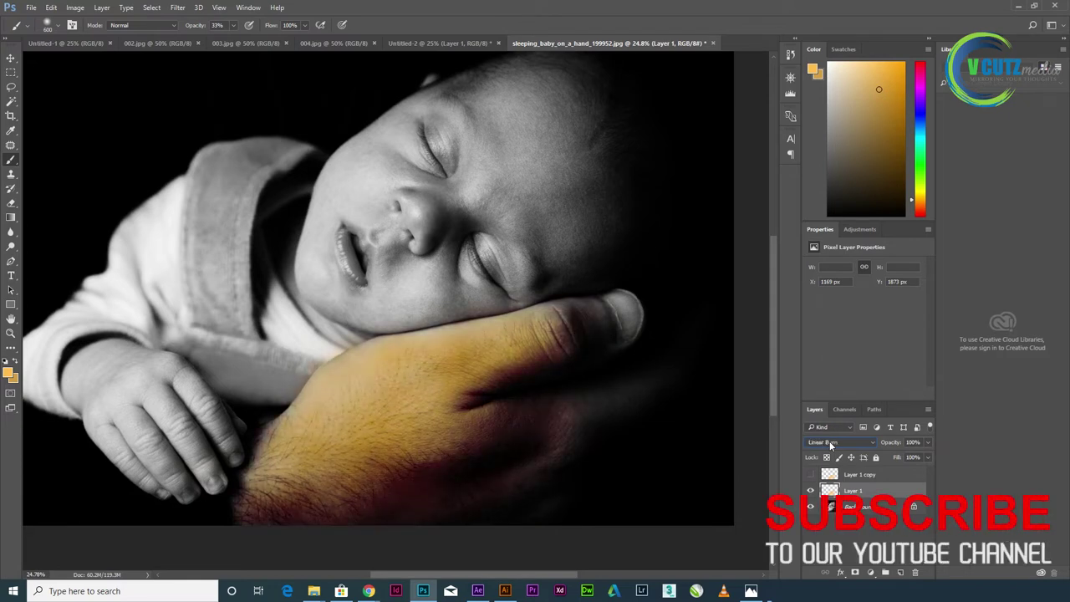
scroll(829, 441, "down", 1)
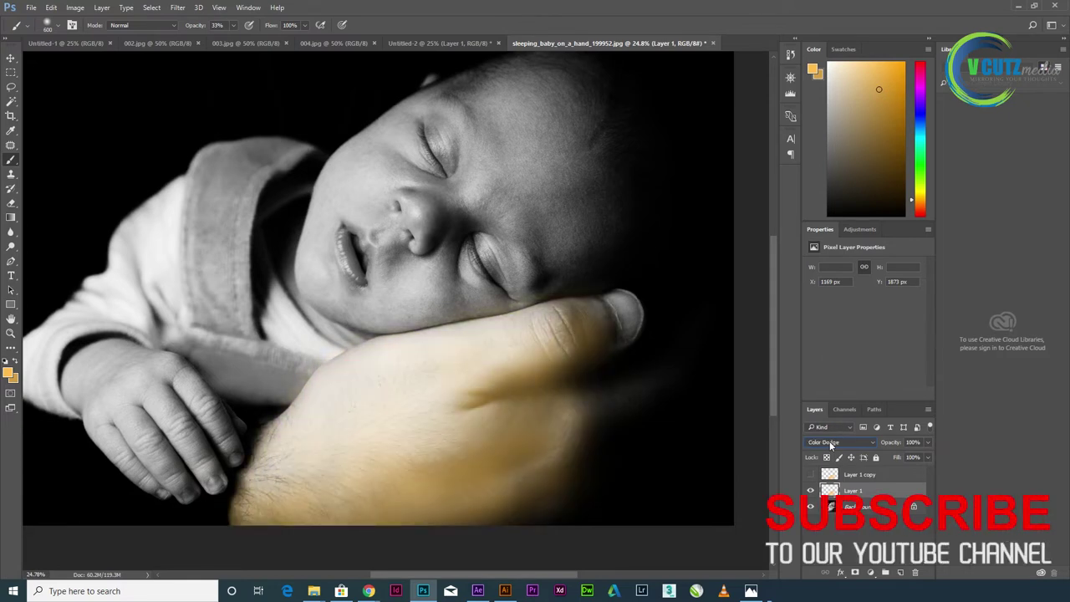
scroll(829, 441, "down", 1)
scroll(829, 440, "down", 1)
scroll(829, 440, "down", 1)
scroll(829, 441, "down", 1)
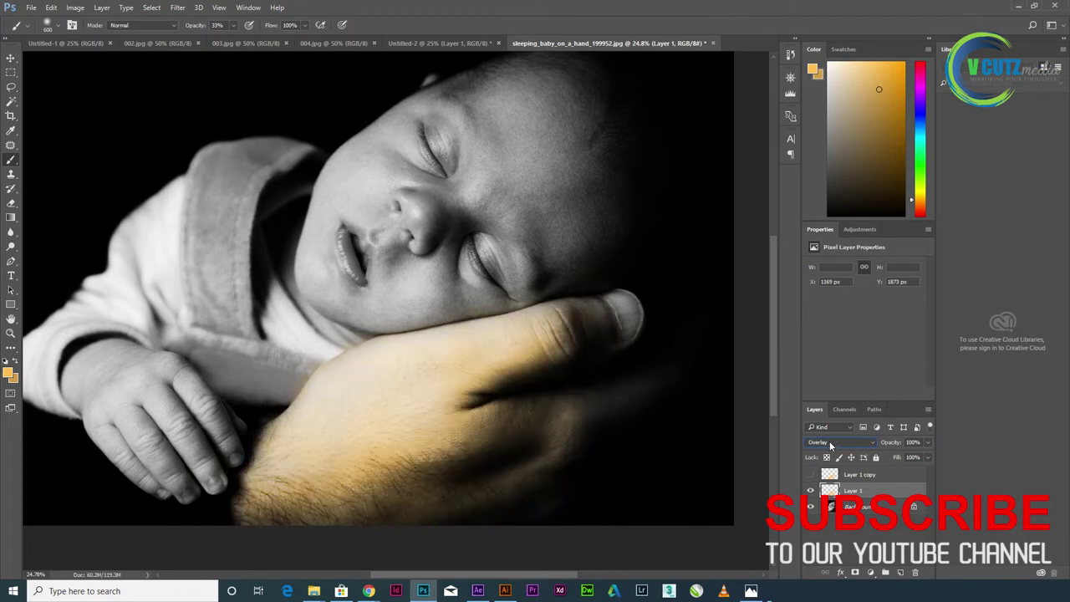
scroll(830, 440, "down", 1)
scroll(830, 441, "down", 1)
scroll(830, 441, "up", 1)
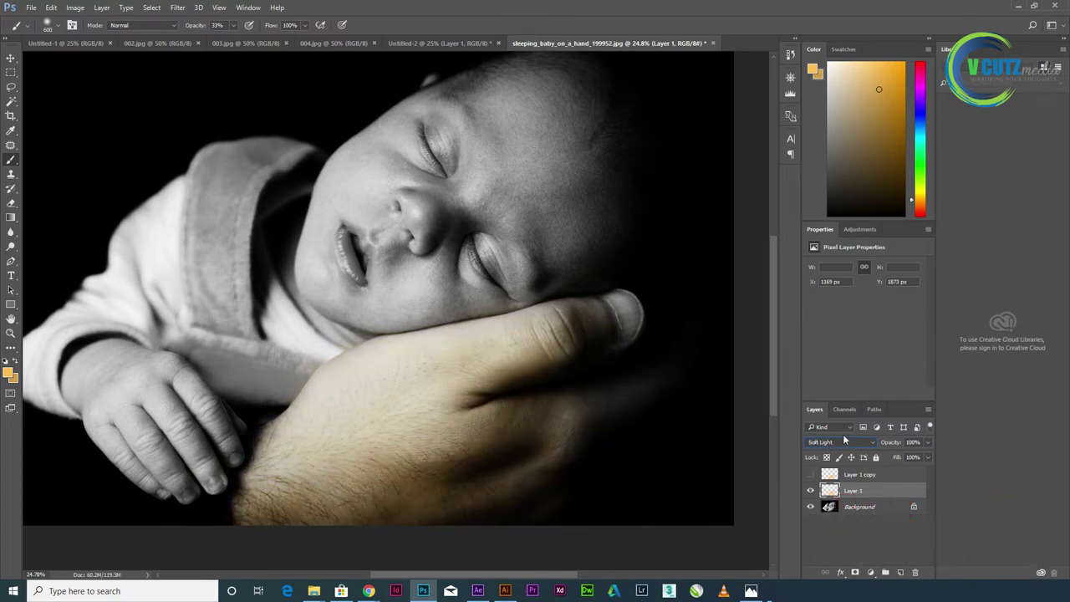
Show Layer 1 copy again and lower its opacity to 39%
left_click(849, 475)
left_click(810, 474)
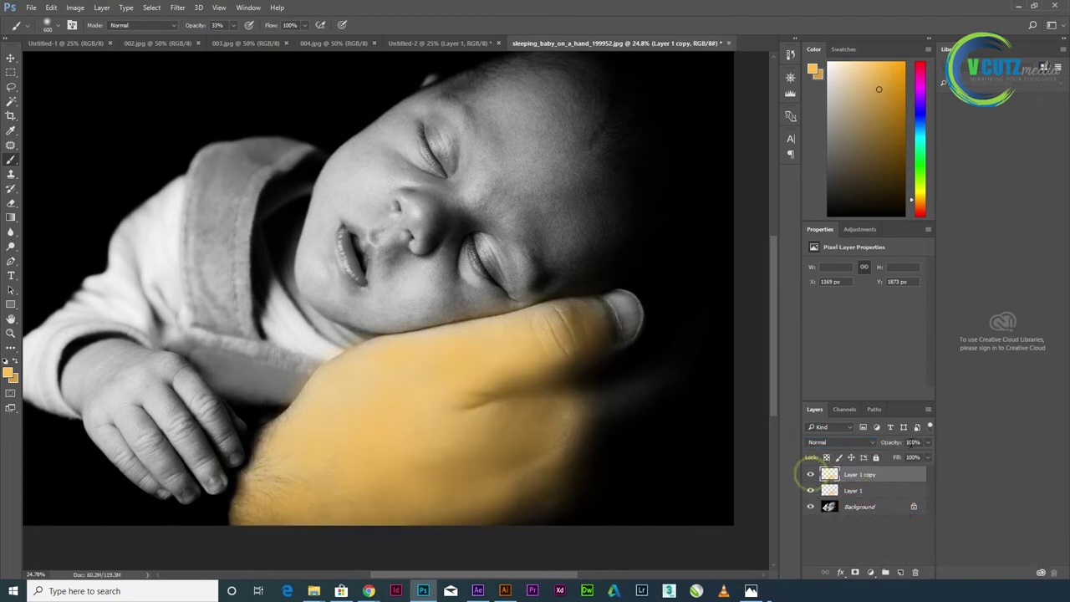
left_click(928, 442)
left_click_drag(911, 459, 896, 459)
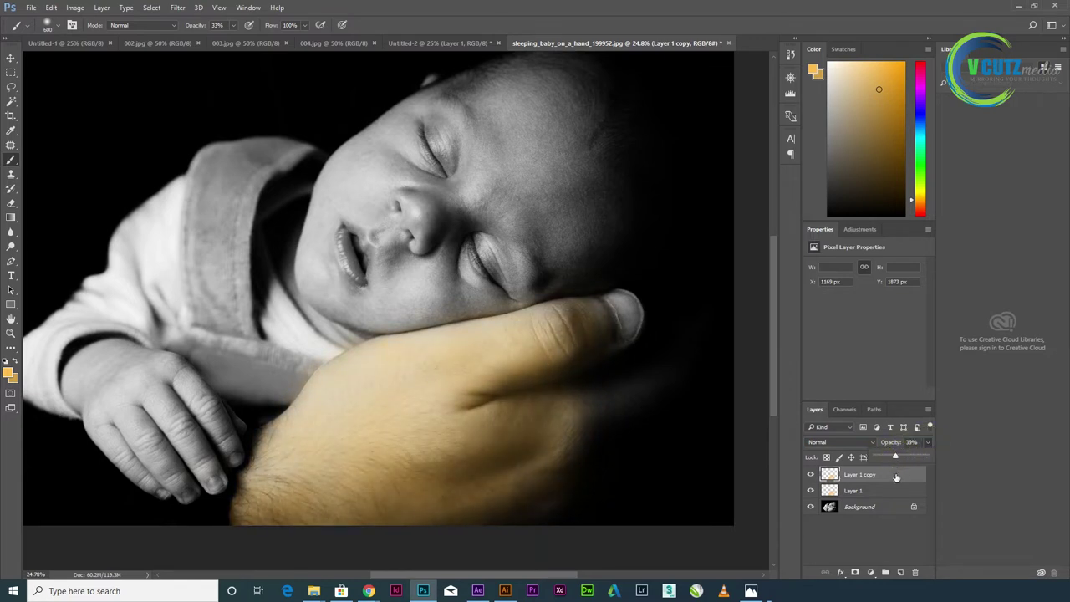
left_click(862, 543)
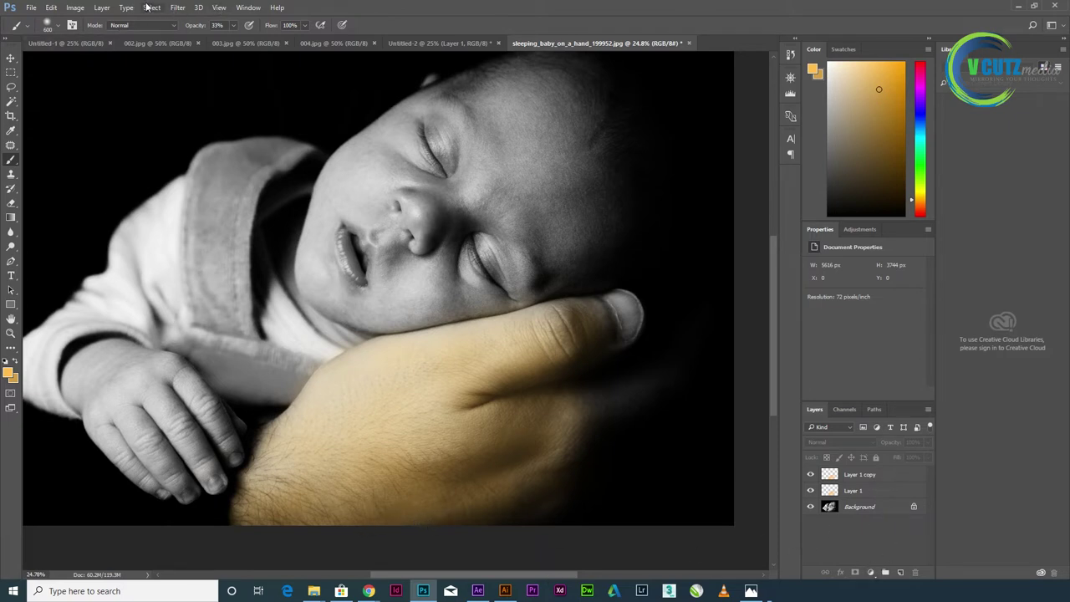
Add Layer 2 and shift the foreground colour to orange fcae52
left_click(176, 8)
mouse_move(102, 7)
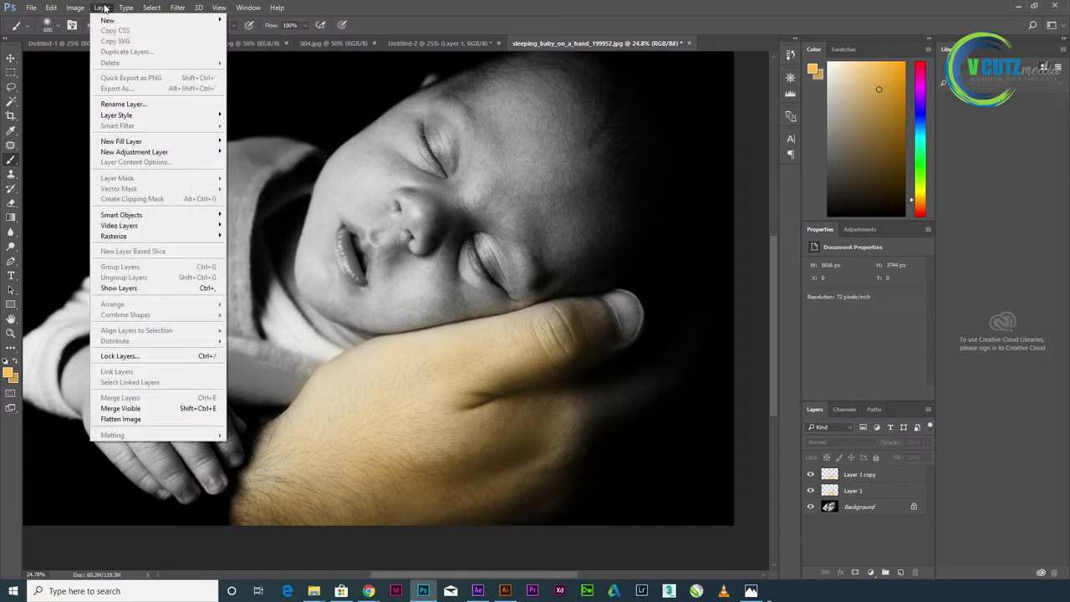
left_click(244, 20)
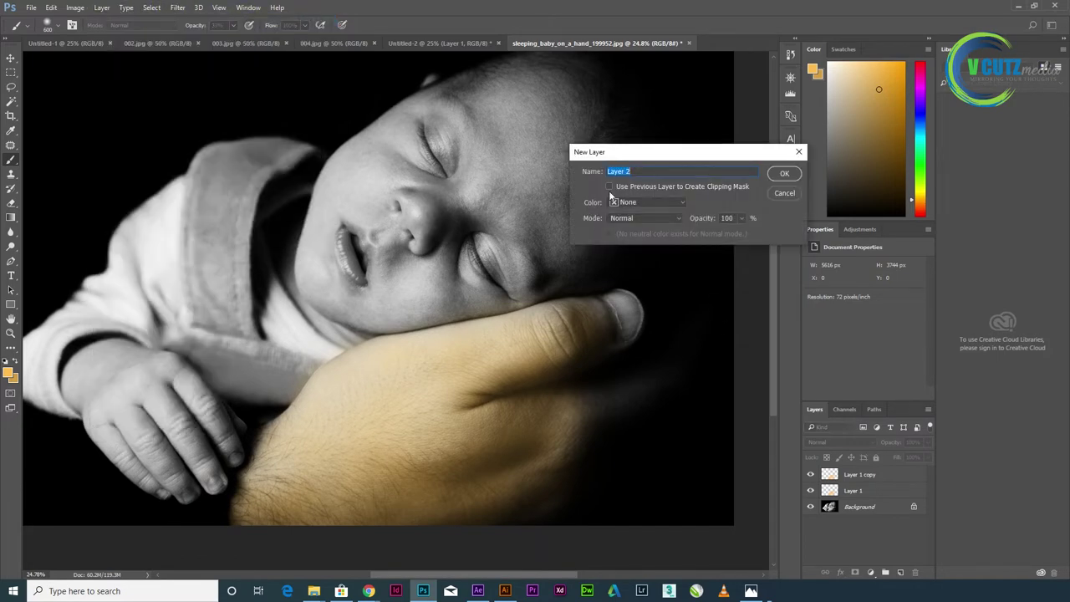
left_click(782, 174)
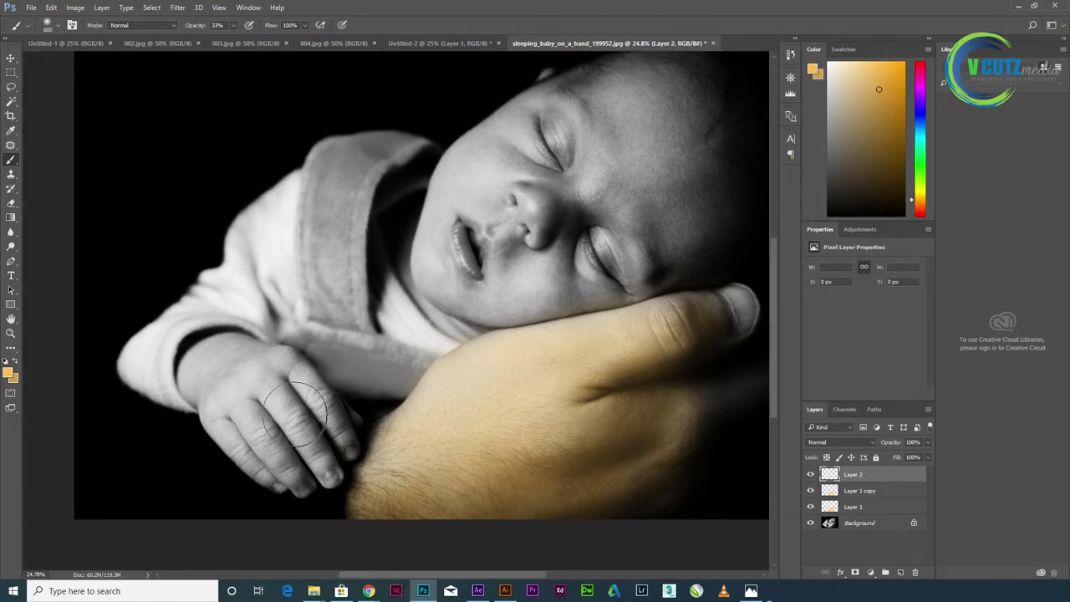
left_click(10, 373)
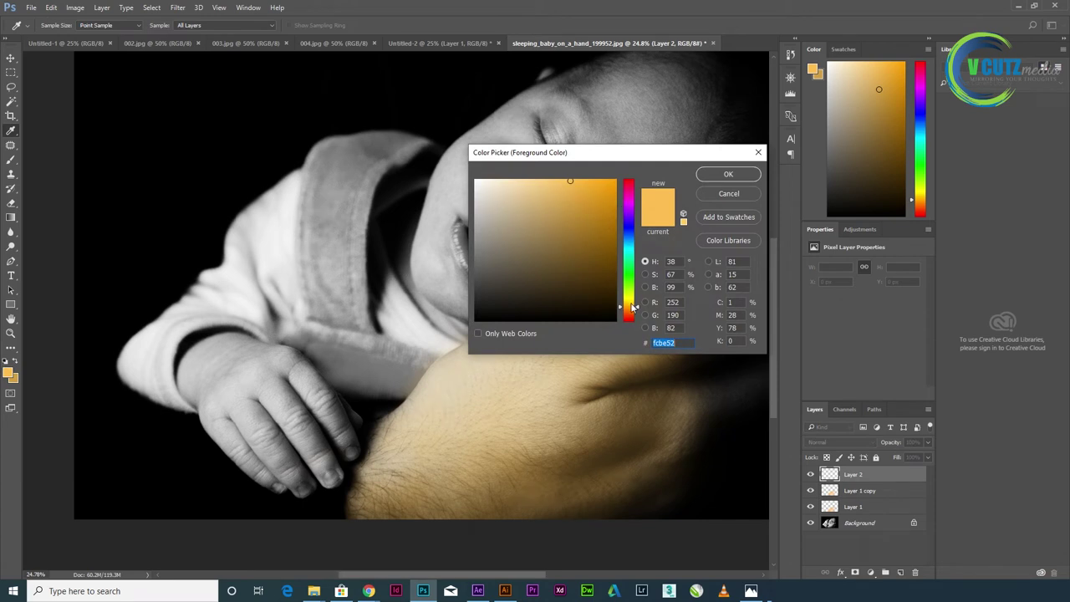
left_click_drag(634, 307, 633, 313)
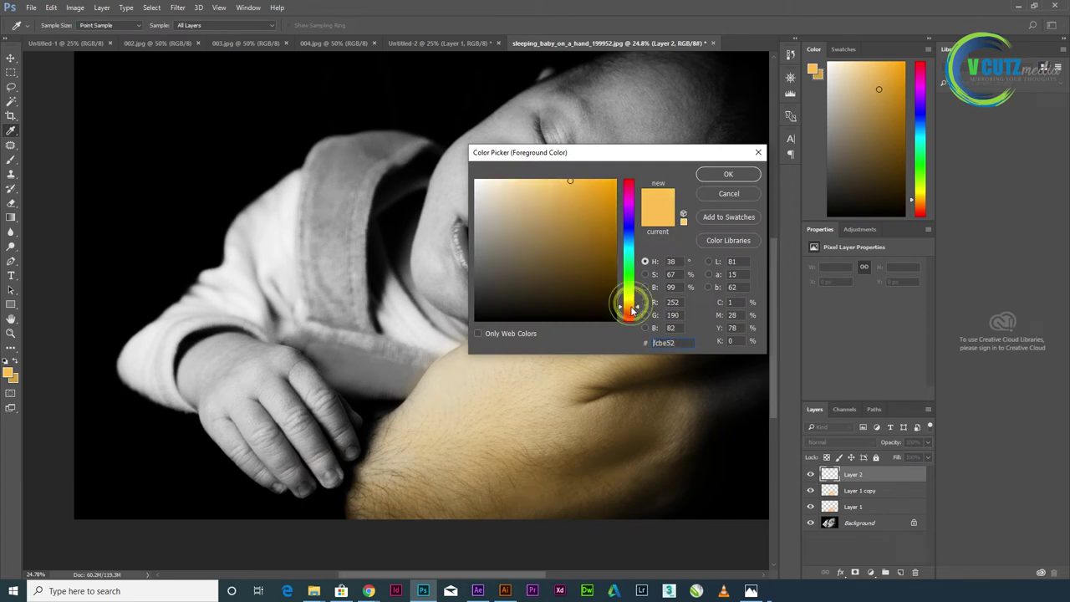
left_click(724, 174)
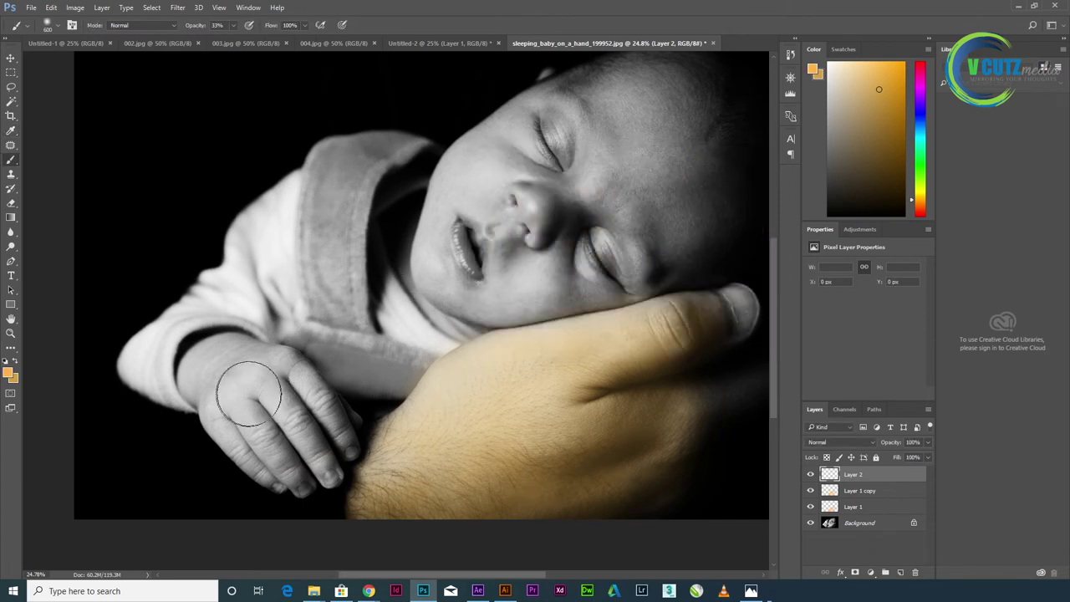
Paint the baby's wrist, hand and fingers in peach skin tone with a smaller brush
key("bracketleft")
key("bracketleft")
key("bracketleft")
key("bracketleft")
key("bracketleft")
key("bracketleft")
key("bracketleft")
key("bracketleft")
left_click_drag(198, 393, 190, 368)
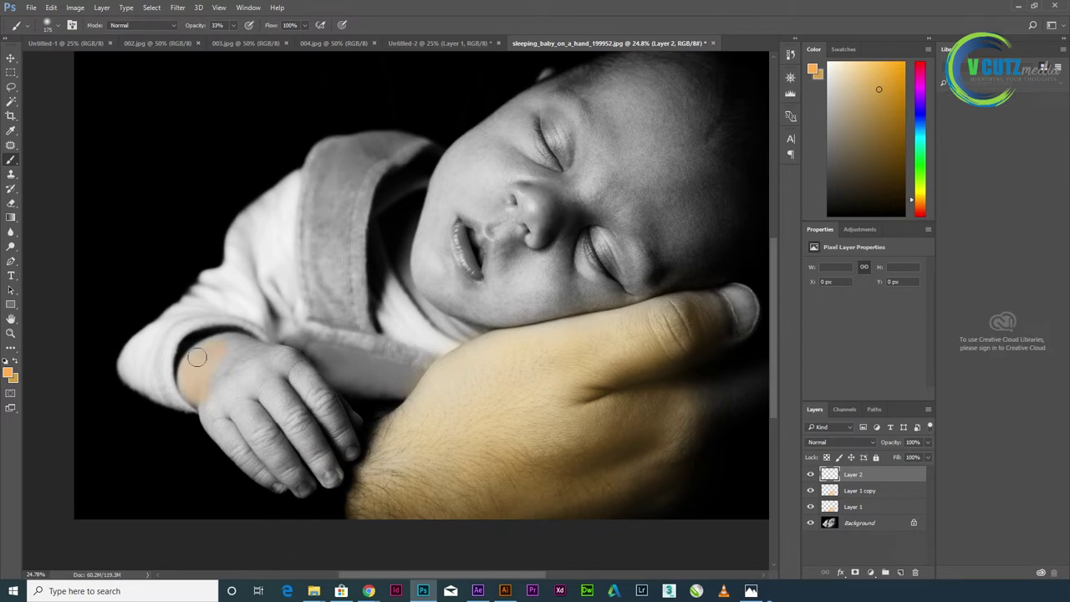
mouse_move(234, 344)
left_mouse_down()
mouse_move(305, 381)
mouse_move(347, 442)
mouse_move(281, 383)
left_mouse_up()
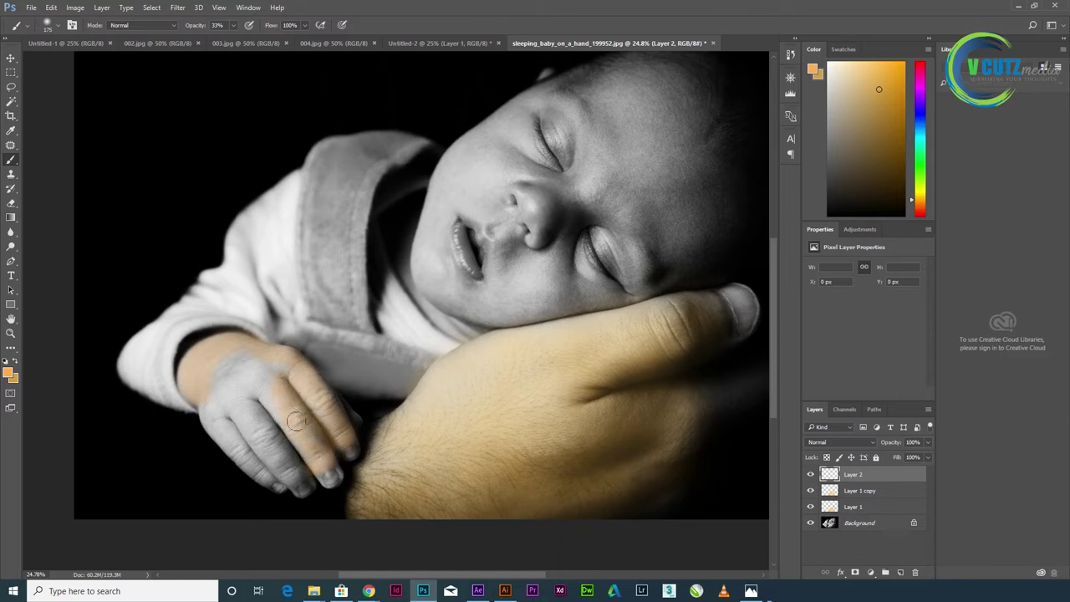
mouse_move(310, 456)
left_mouse_down()
mouse_move(259, 387)
mouse_move(287, 478)
left_mouse_up()
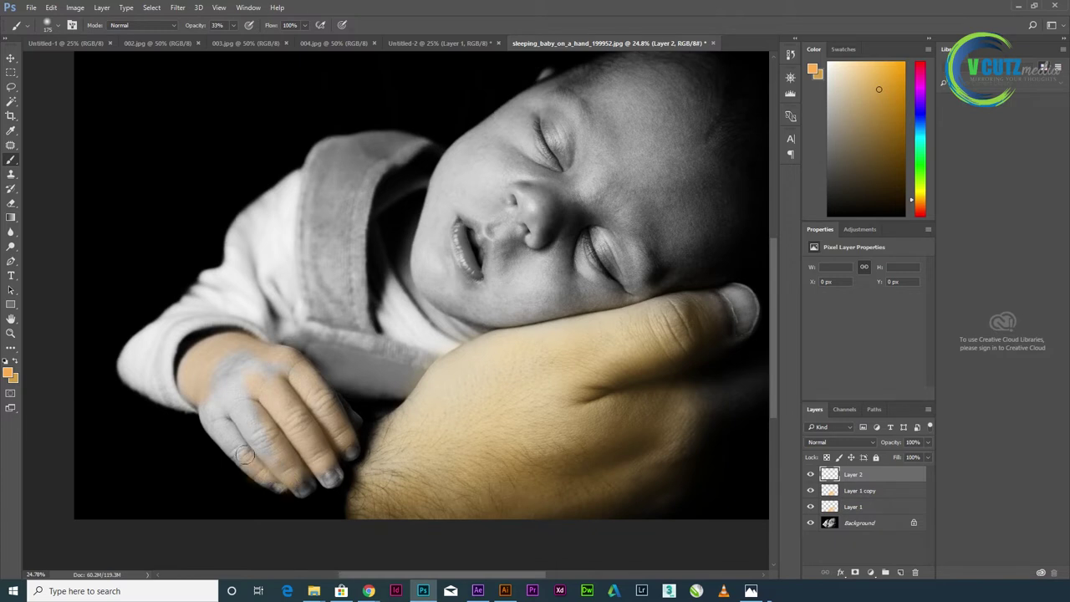
mouse_move(221, 429)
left_mouse_down()
mouse_move(228, 453)
mouse_move(211, 405)
mouse_move(261, 444)
mouse_move(223, 368)
mouse_move(276, 370)
mouse_move(223, 365)
mouse_move(249, 390)
left_mouse_up()
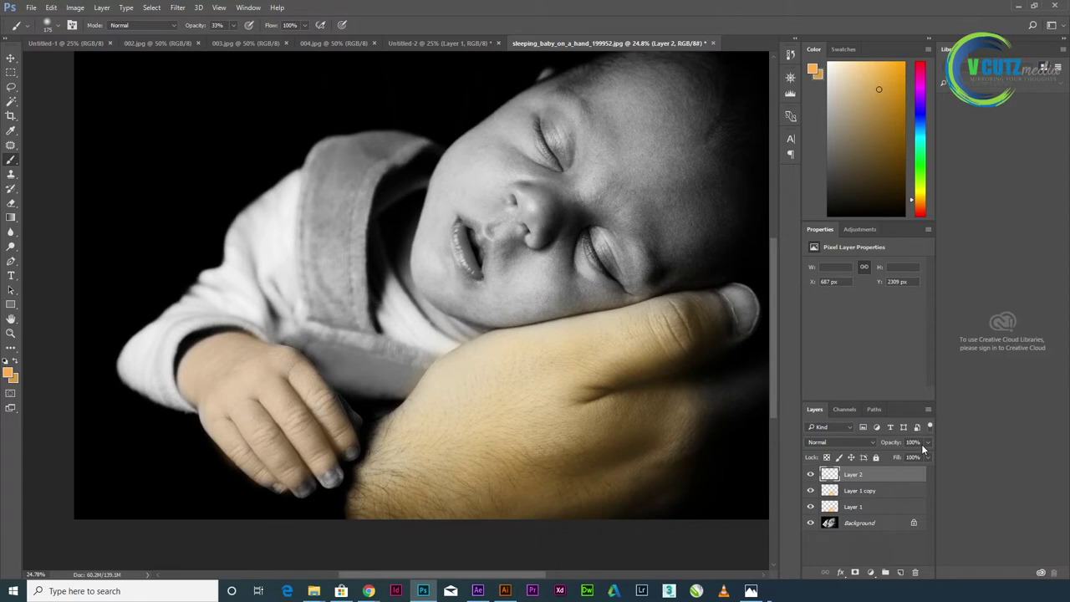
Apply Hue/Saturation with Hue -9 and Saturation -11 to make the hand pinker
key("ctrl+u")
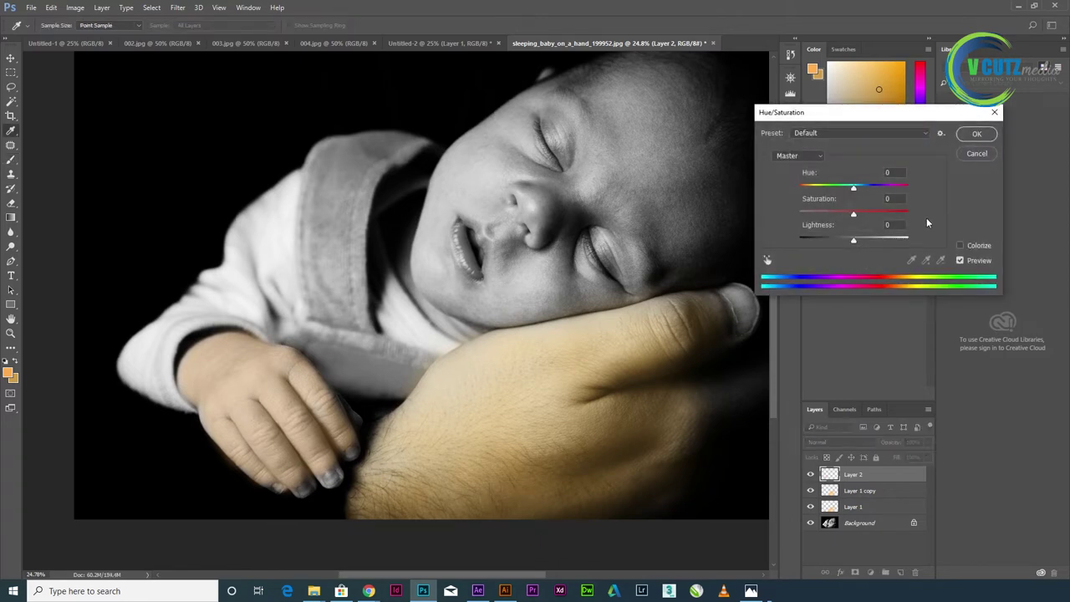
left_click_drag(861, 112, 677, 112)
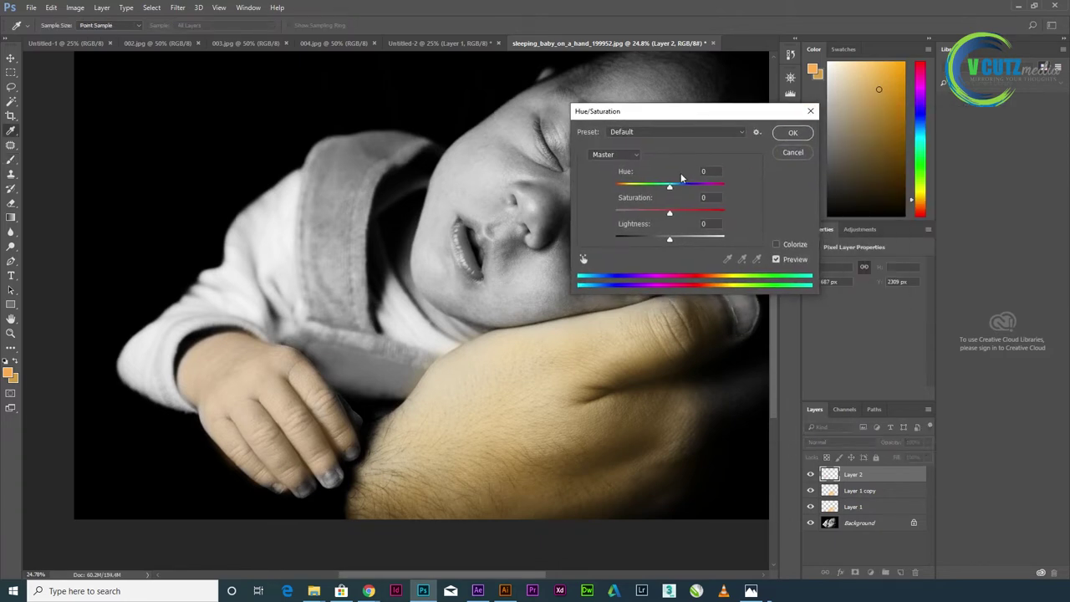
left_click_drag(670, 190, 653, 214)
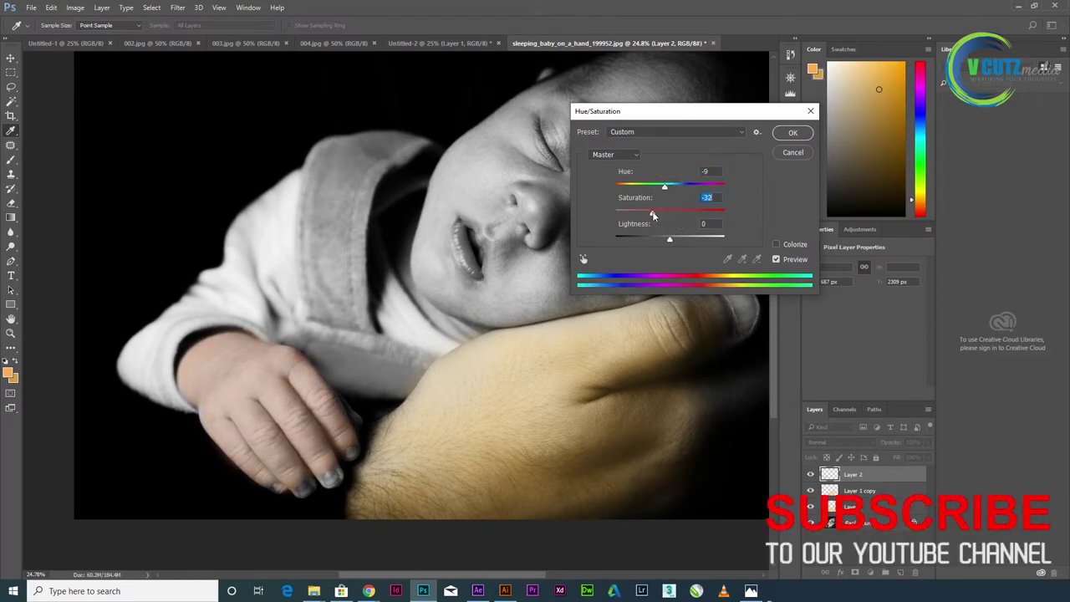
left_click(792, 134)
Dab skin tint onto the baby's fingertips with the brush
key("b")
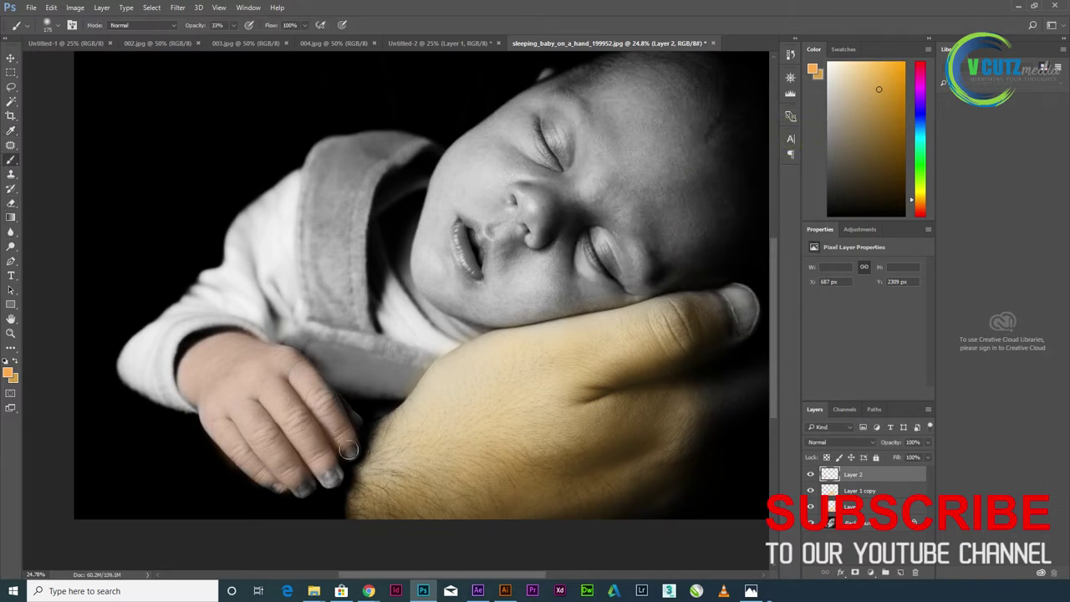
left_click(348, 450)
left_click(322, 477)
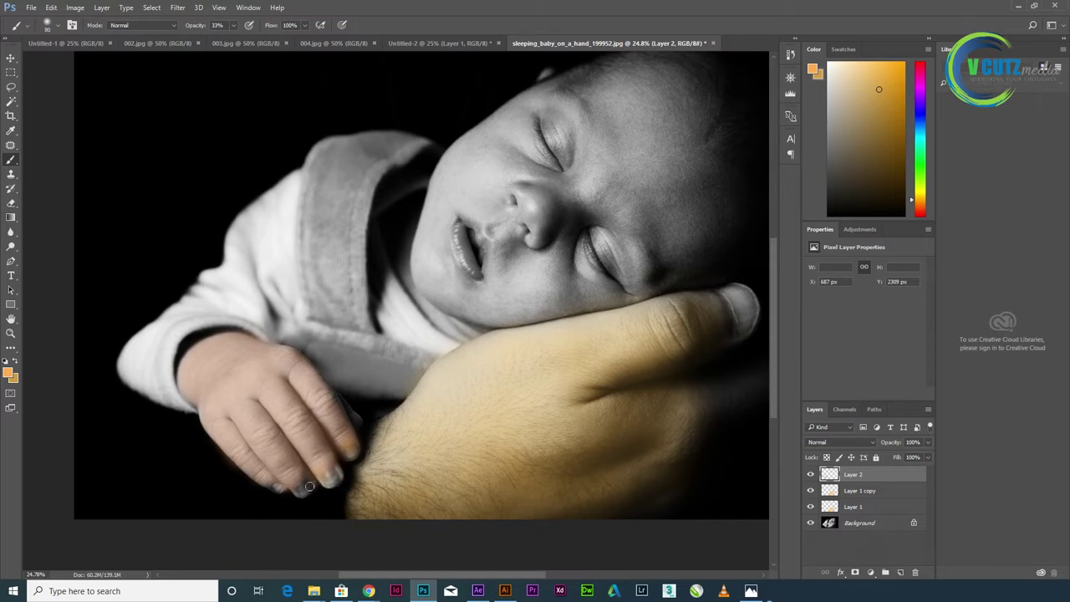
left_click(310, 485)
left_click(296, 493)
Erase the excess tint from the baby's fingertips
left_click(10, 203)
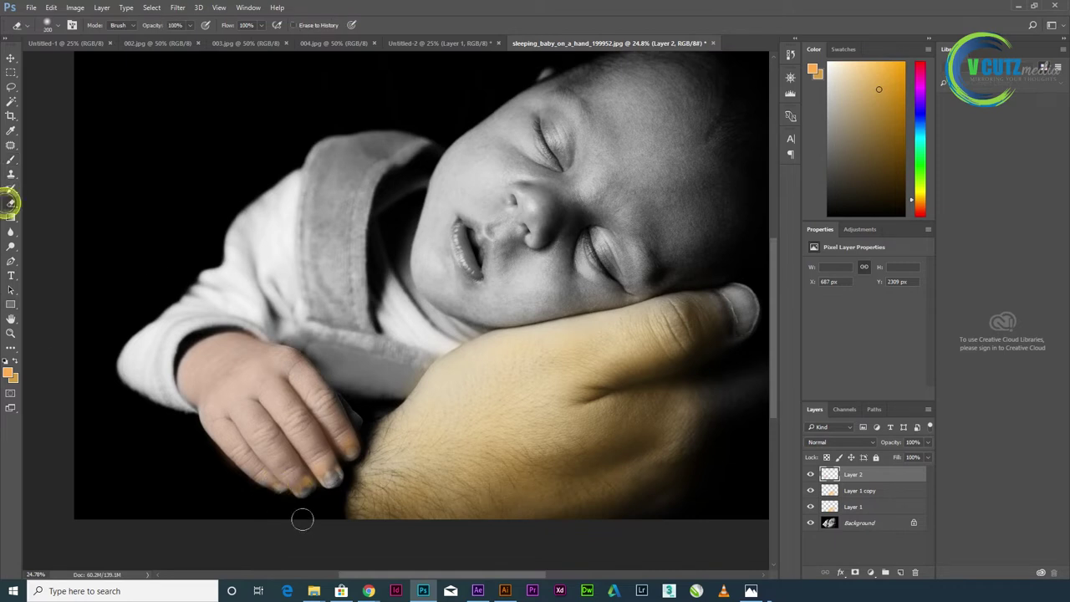
left_click(304, 485)
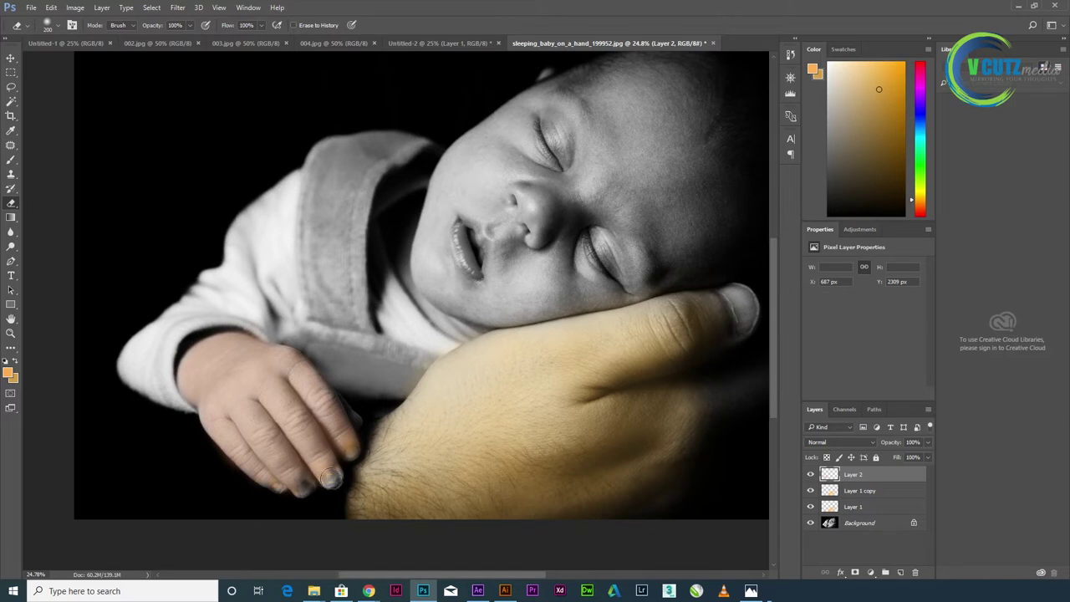
left_click(331, 478)
left_click(353, 453)
left_click(277, 495)
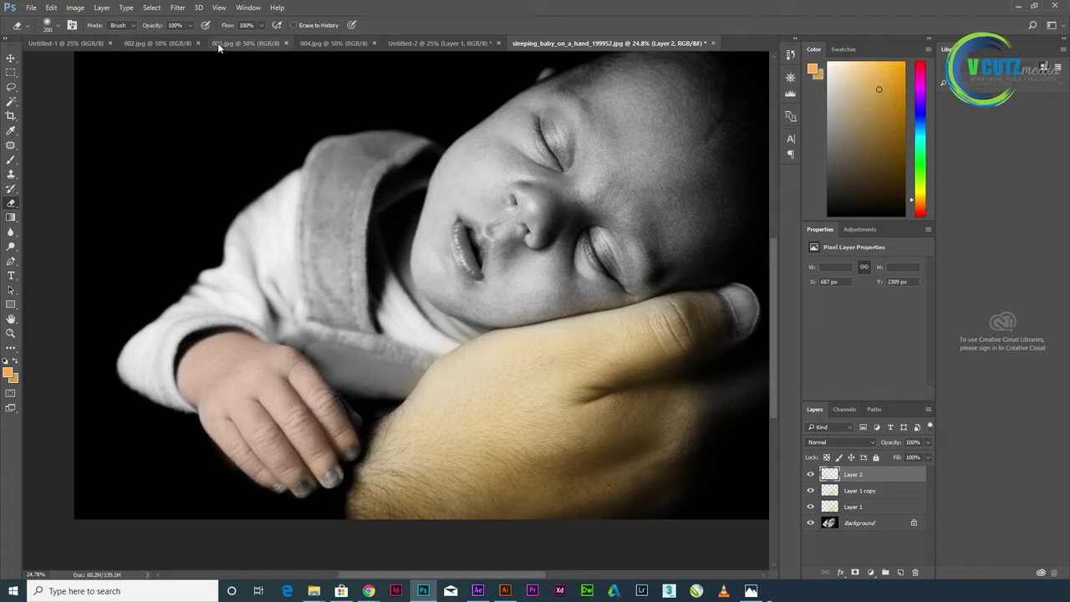
Lower the eraser opacity to 68% and gently clean the remaining fingertip tint
left_click(190, 25)
left_click_drag(191, 38, 174, 39)
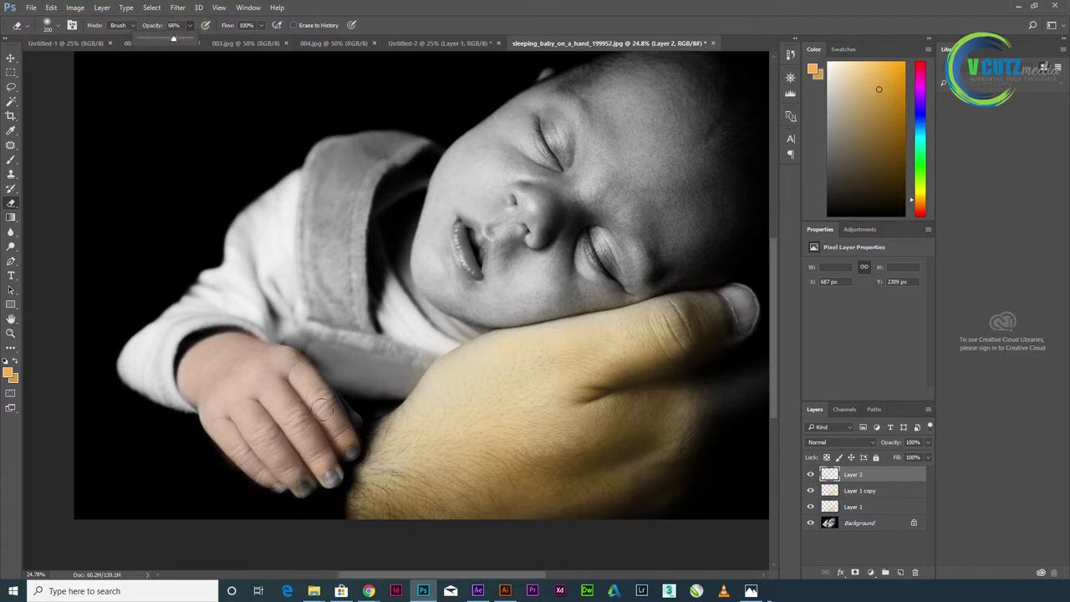
left_click(337, 449)
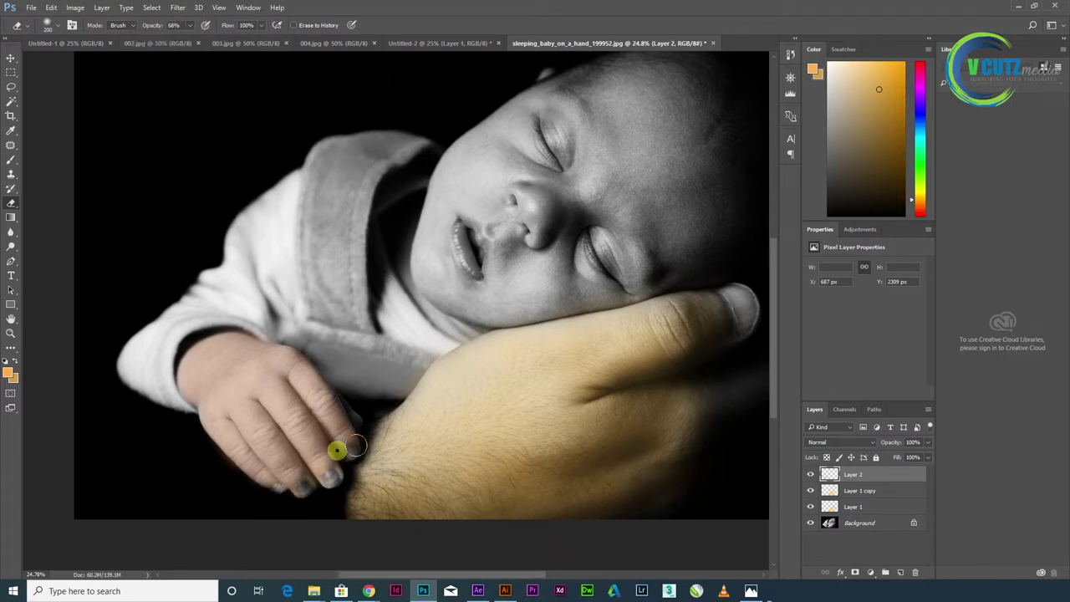
left_click(320, 486)
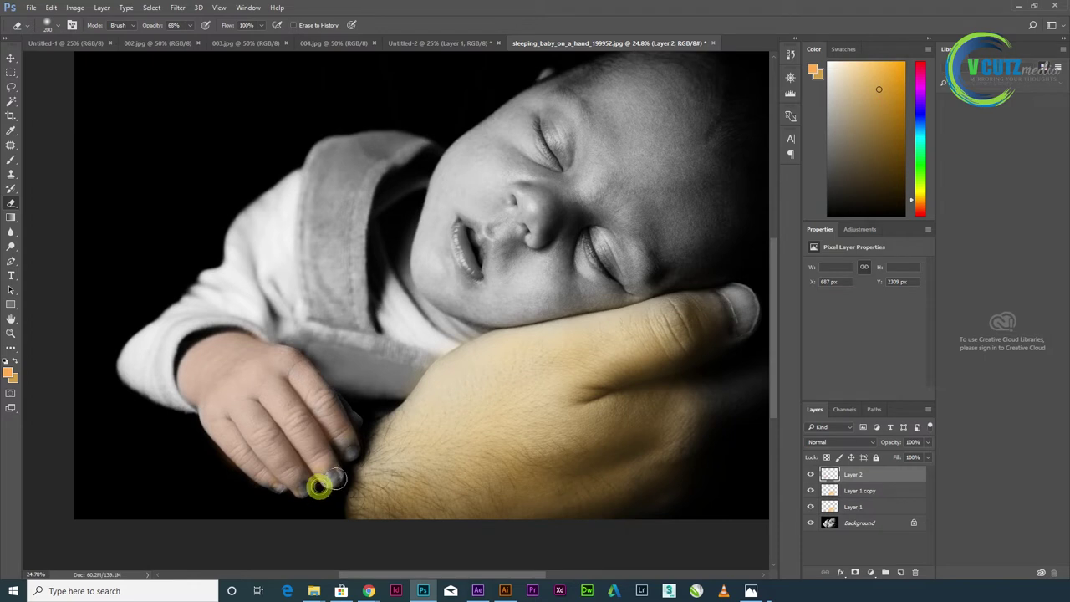
left_click(279, 493)
left_click(322, 511)
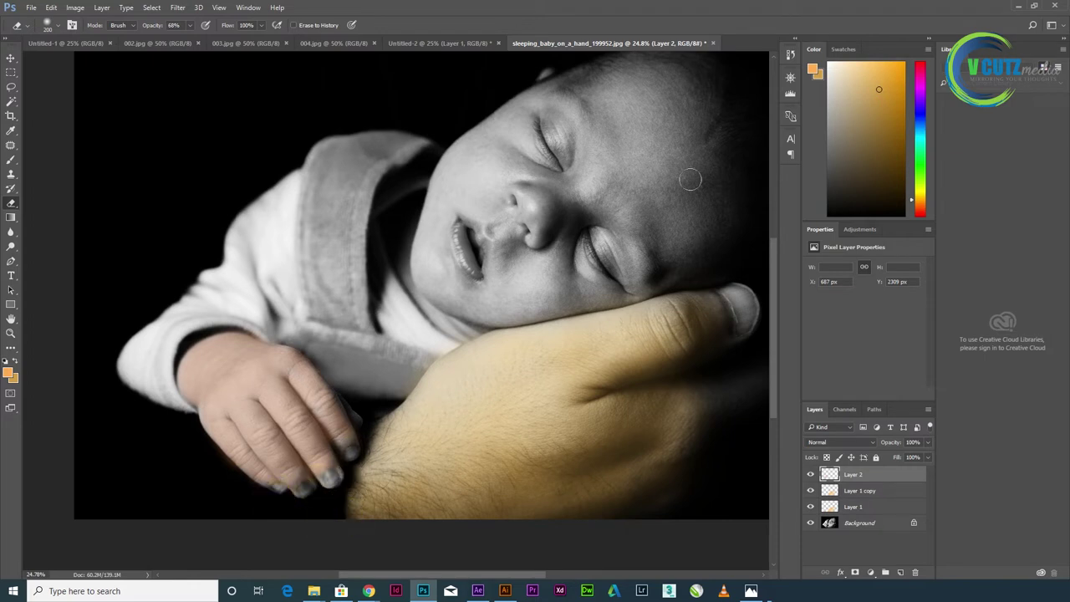
left_click(10, 58)
Duplicate Layer 2 and lower the copy's opacity to 29%
left_click(247, 383)
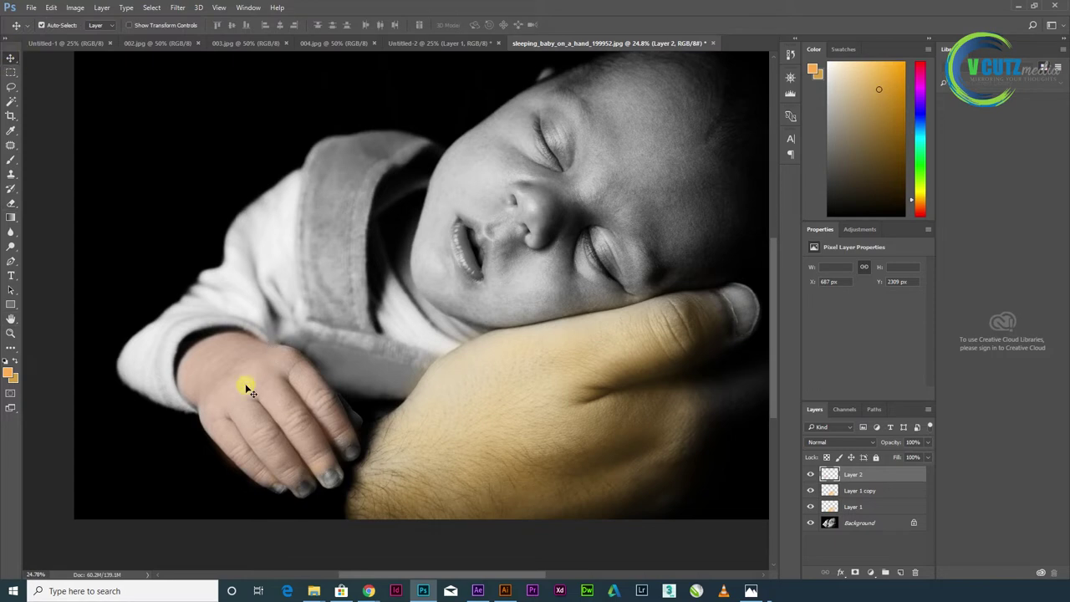
key("ctrl+j")
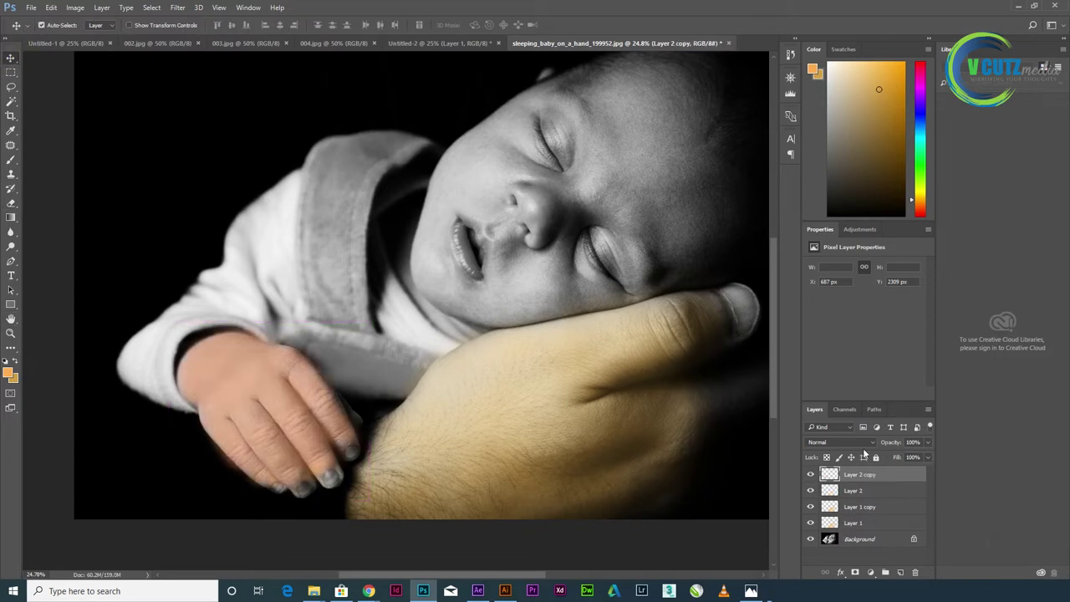
left_click_drag(928, 442, 889, 456)
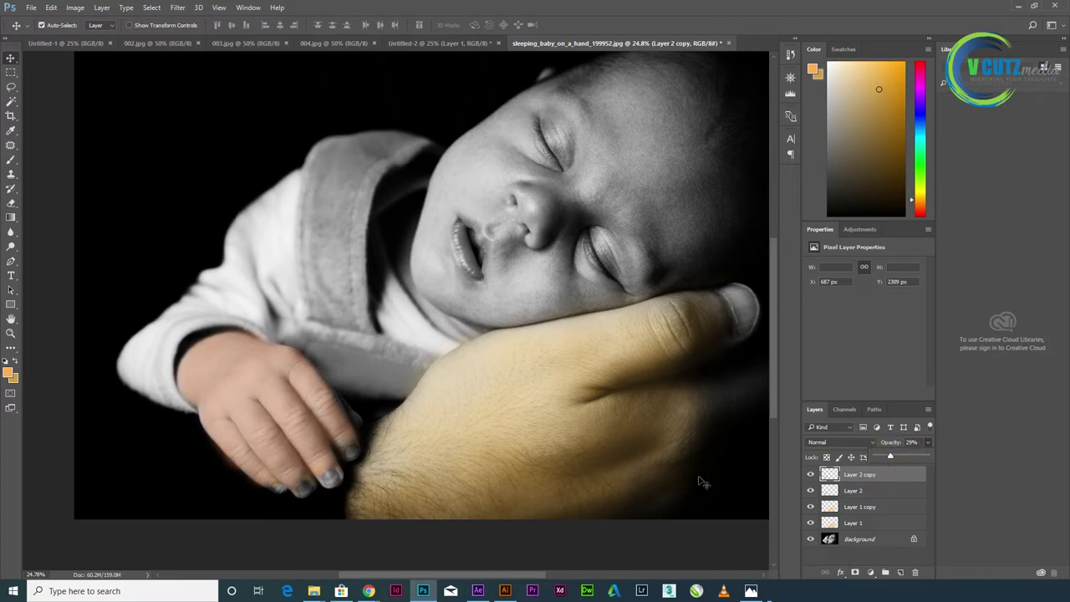
scroll(208, 417, "up", 2)
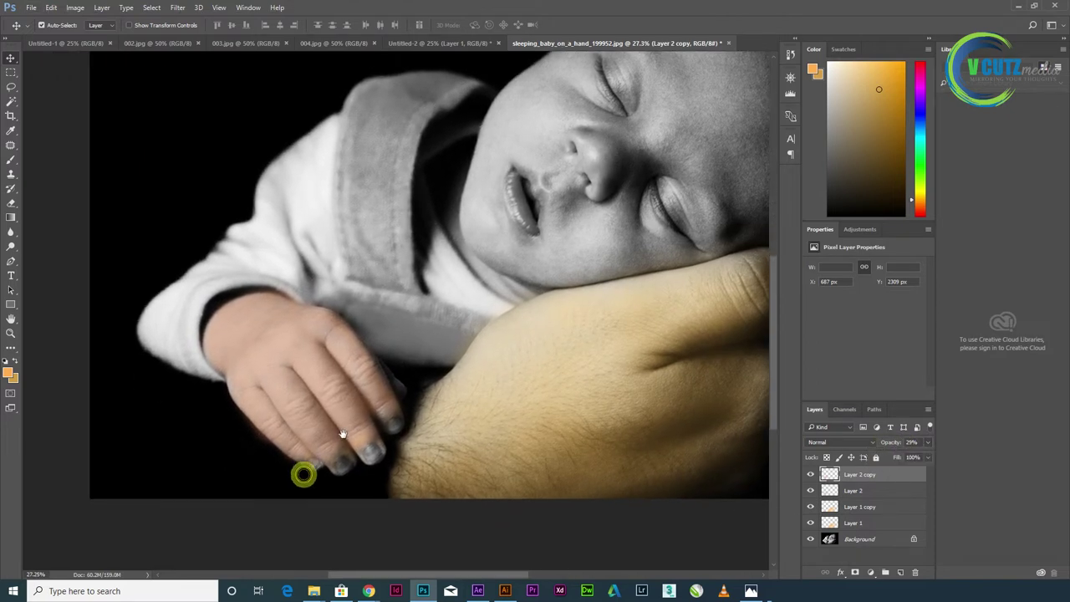
Shrink the eraser, then brush faint tint onto the baby's nails, including the ring finger
left_click(11, 204)
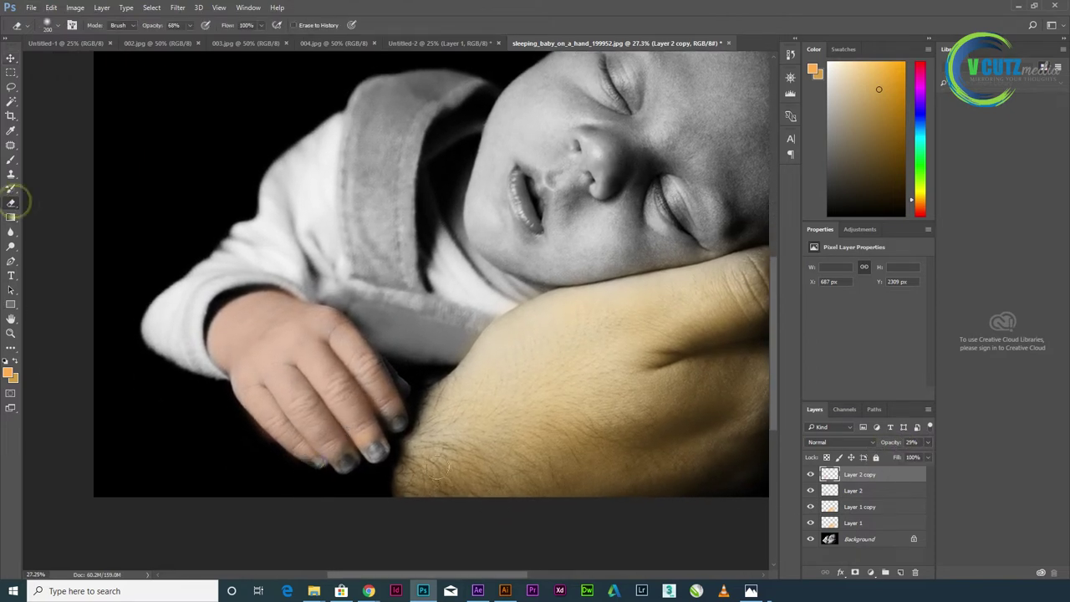
key("bracketleft")
key("bracketleft")
key("bracketleft")
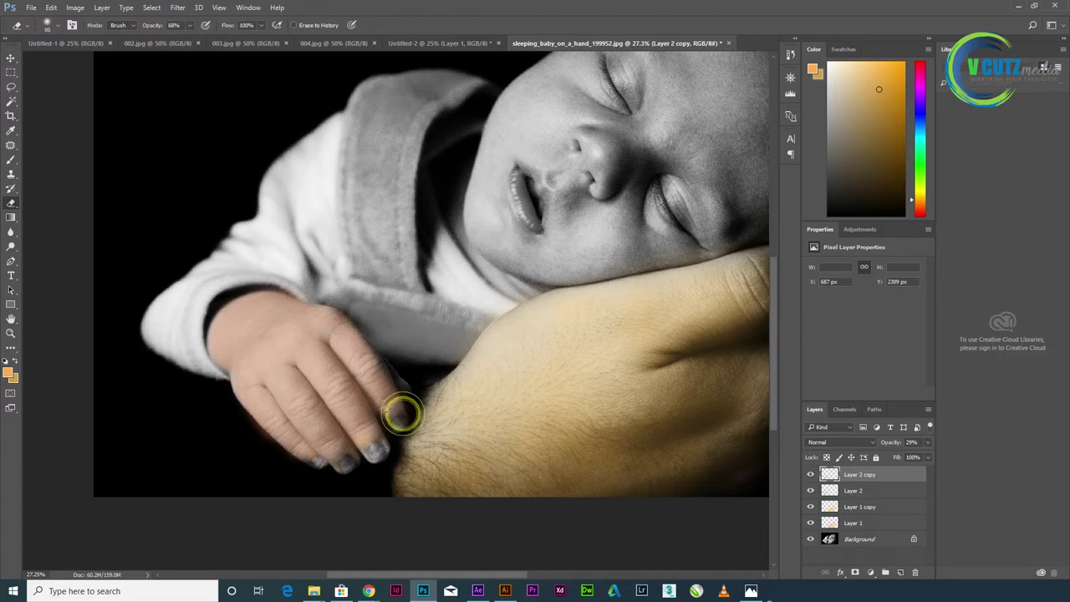
left_click(10, 159)
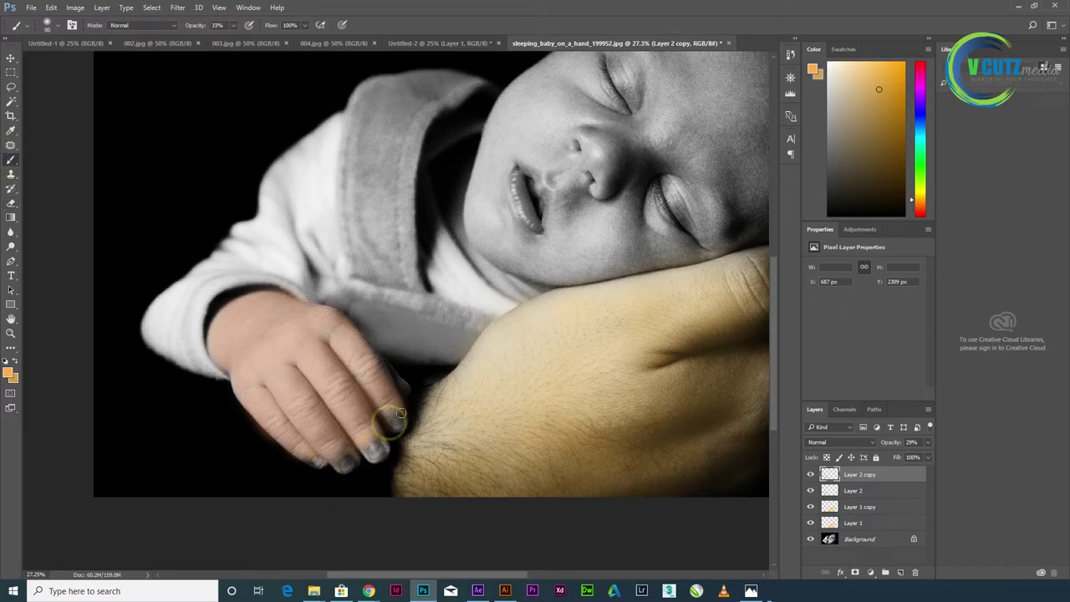
left_click_drag(389, 423, 401, 410)
left_click(361, 453)
mouse_move(368, 445)
left_mouse_down()
mouse_move(383, 434)
mouse_move(388, 452)
left_mouse_up()
Dab faint tint on the remaining fingernails and upper fingertip, then zoom out
left_click(354, 451)
left_click(335, 460)
left_click(320, 451)
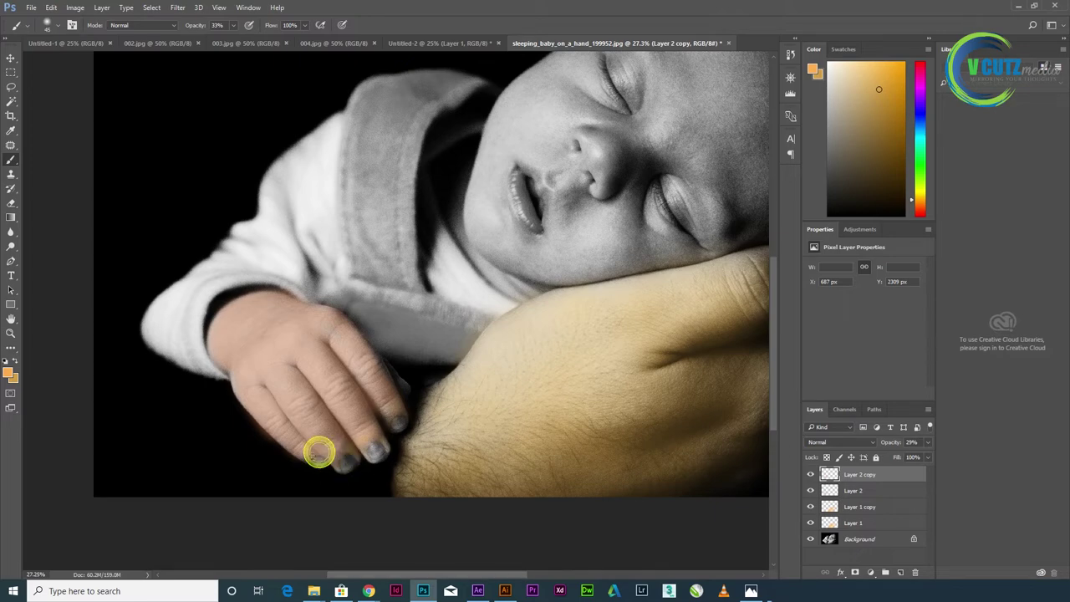
left_click(315, 454)
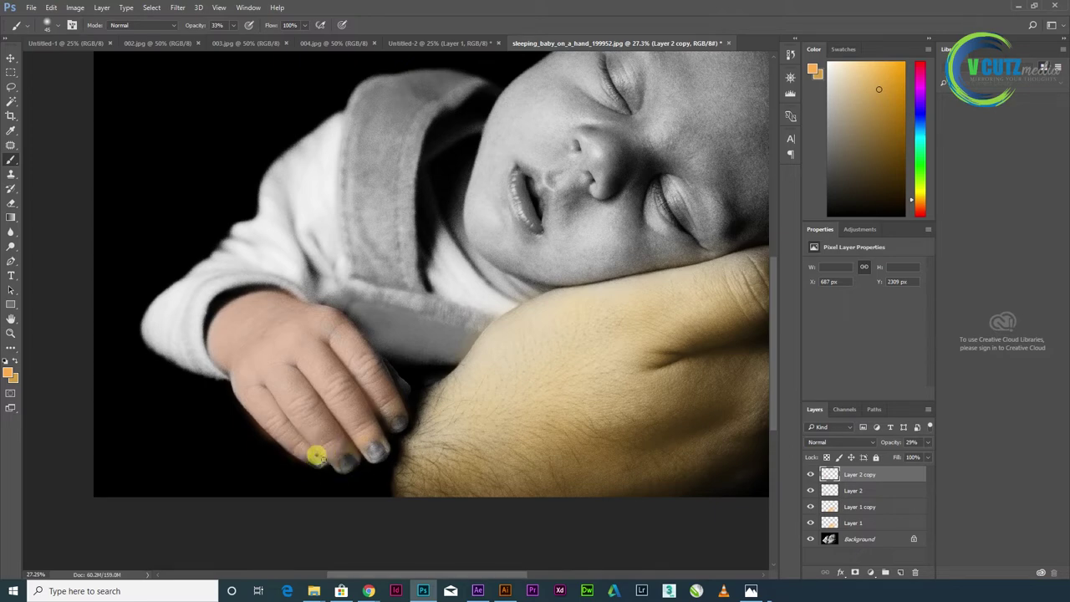
left_click(402, 388)
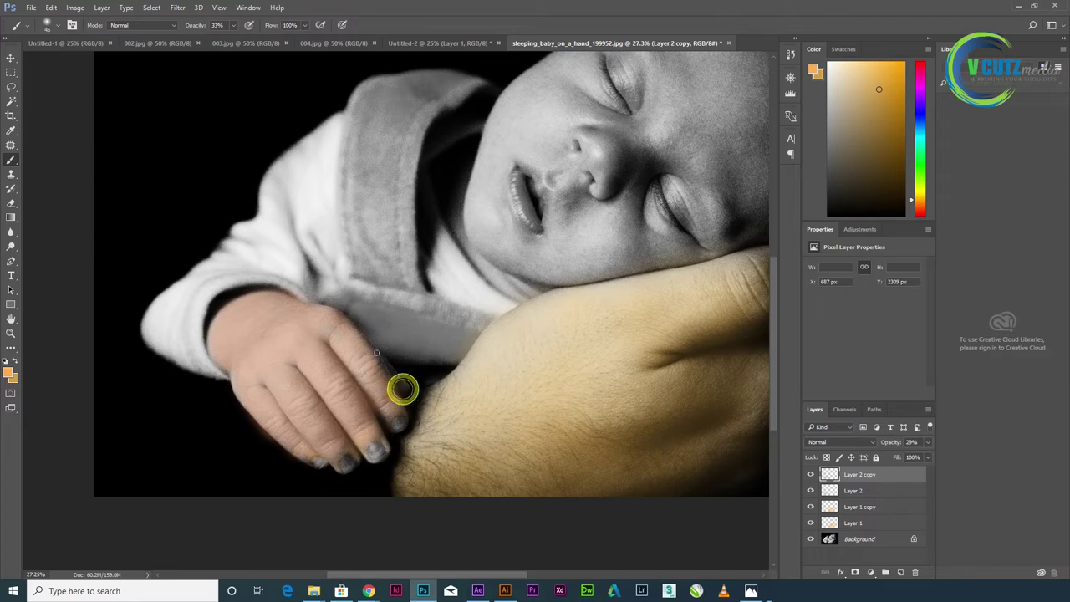
left_click(399, 382)
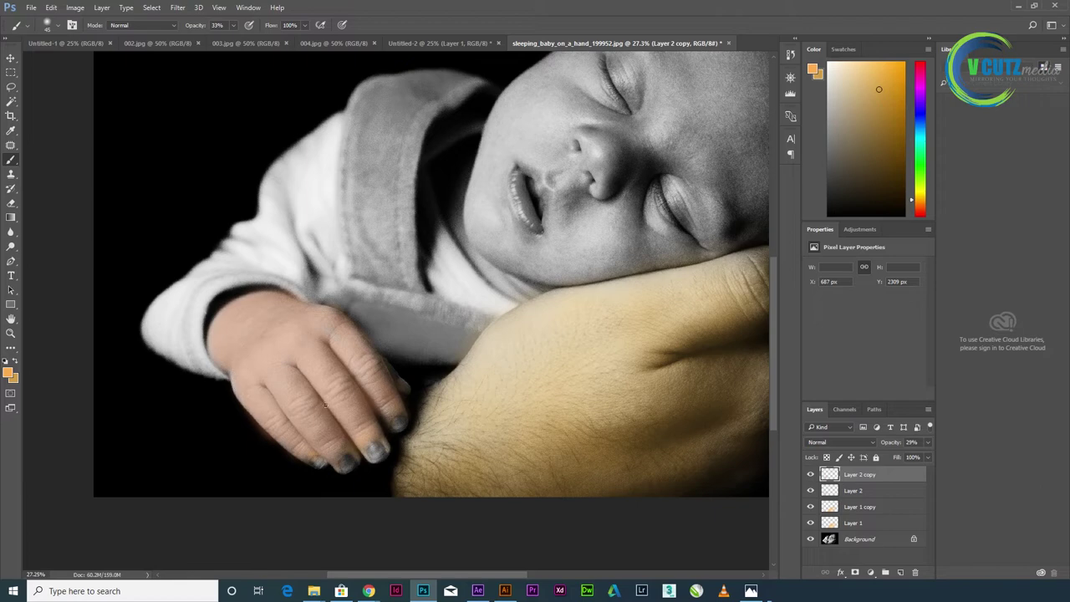
scroll(324, 404, "down", 2)
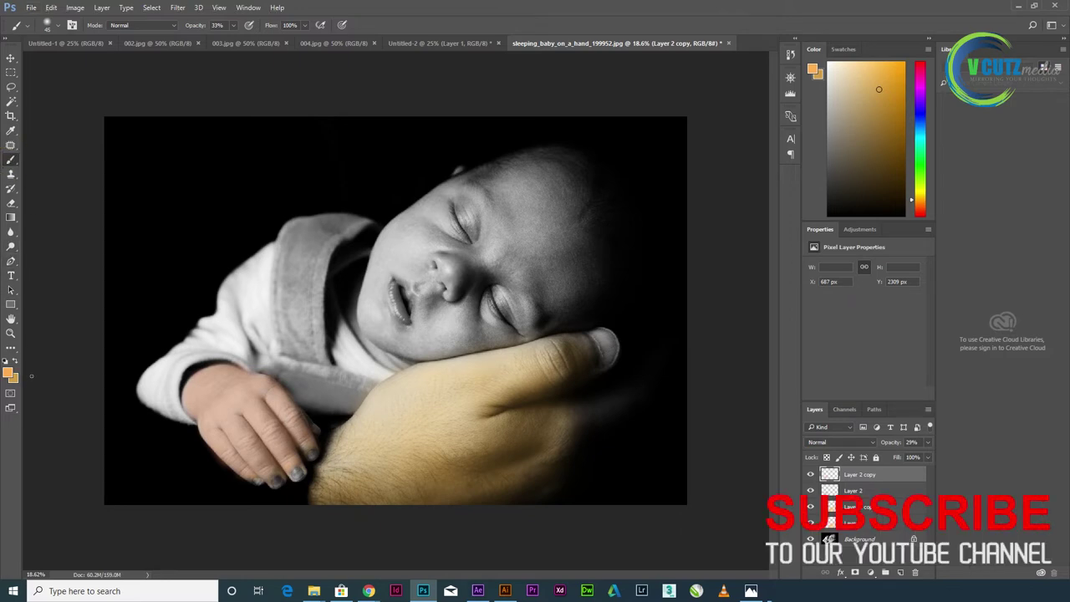
Add a new empty Layer 3 above Layer 2 copy
left_click(75, 6)
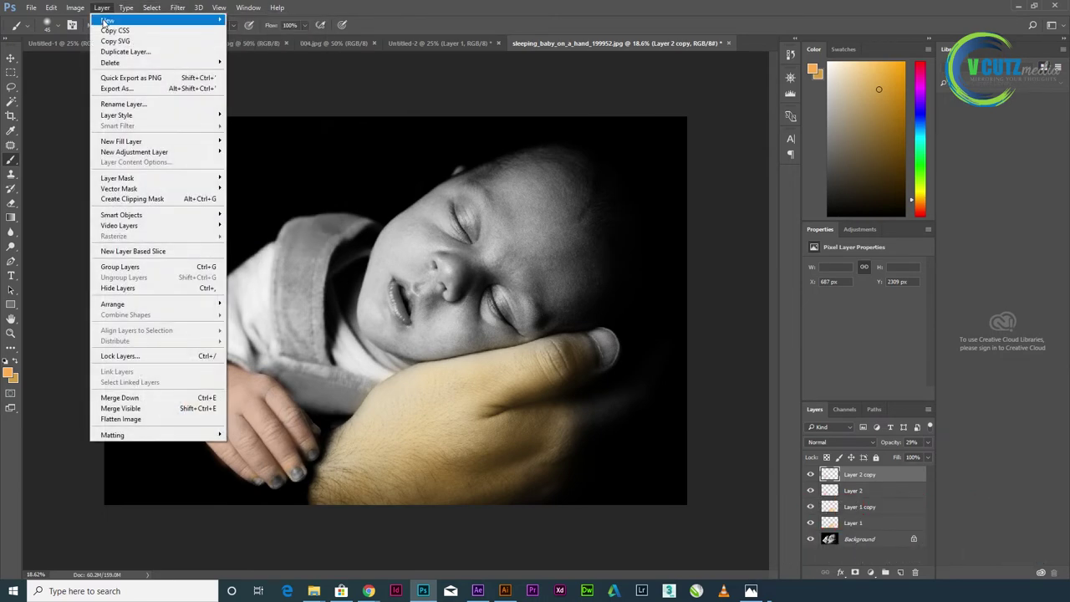
mouse_move(107, 20)
left_click(244, 20)
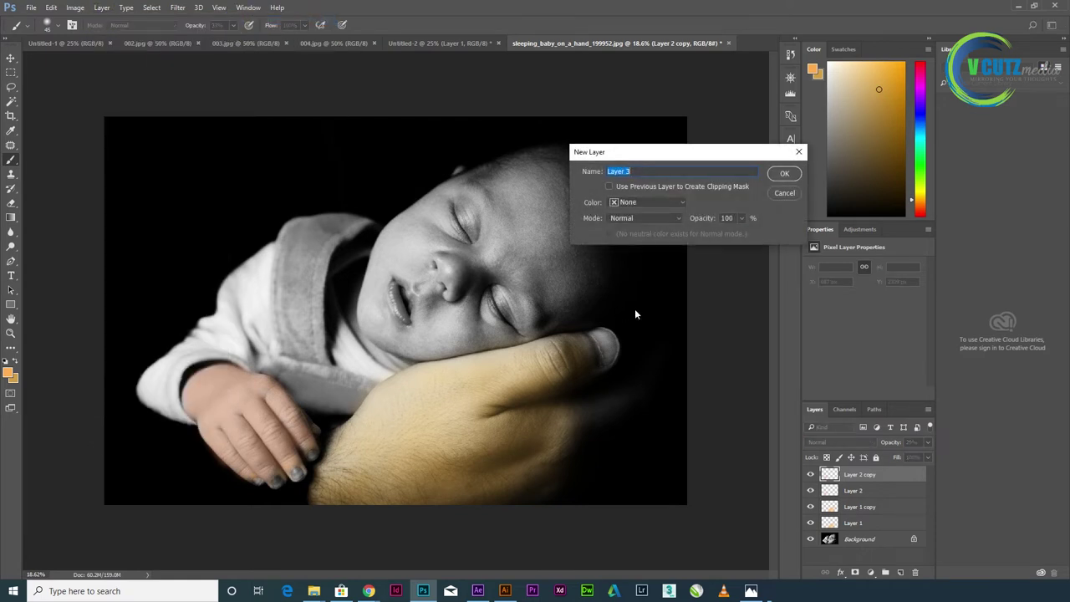
left_click(784, 173)
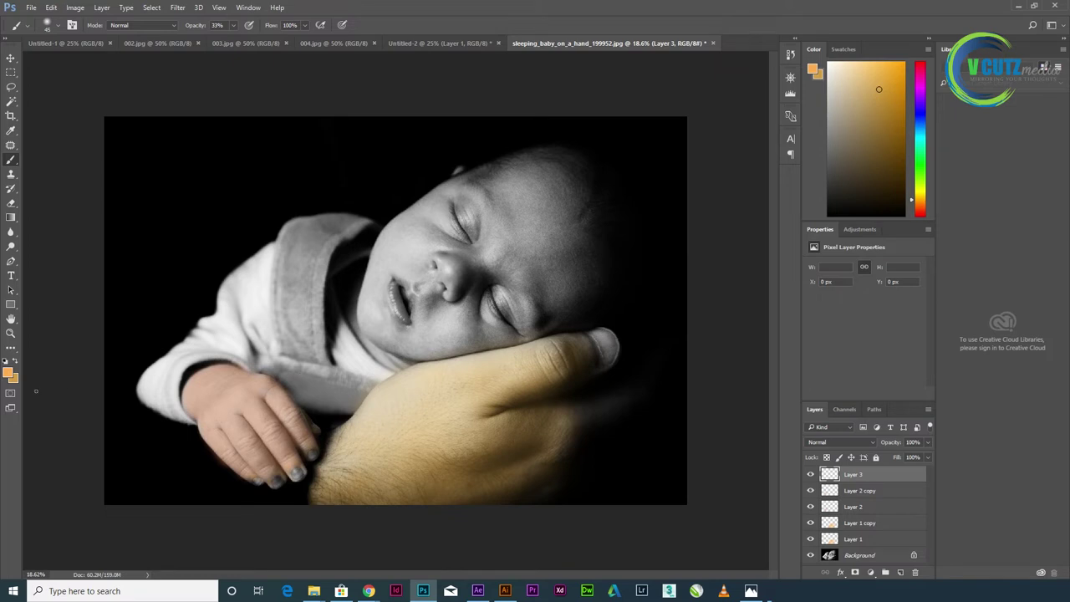
Set the foreground colour to warm orange skin tone fc9a52 and select the Brush
left_click(11, 375)
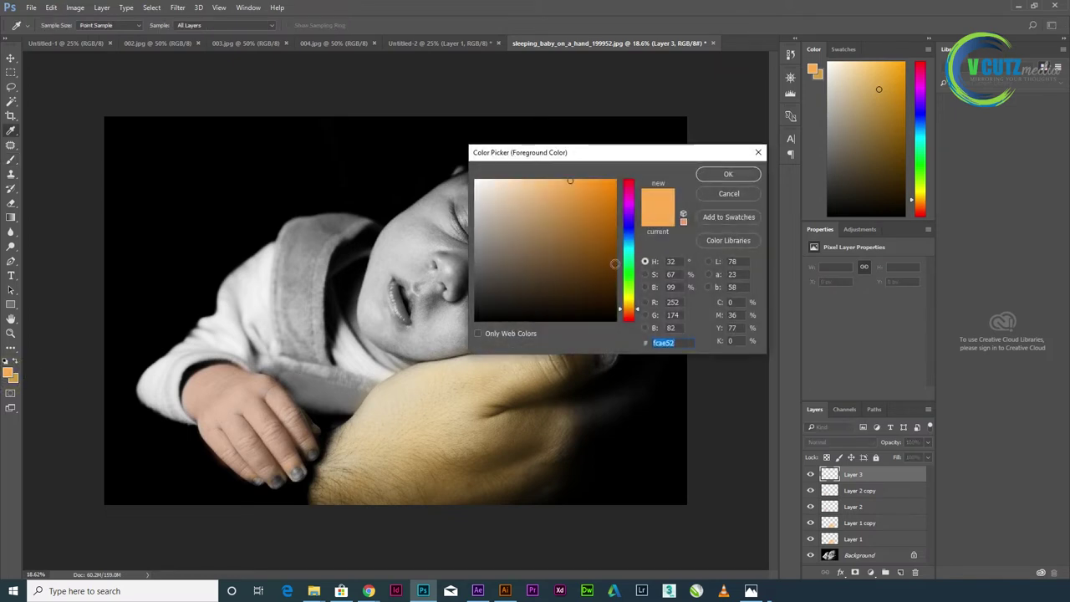
left_click(634, 314)
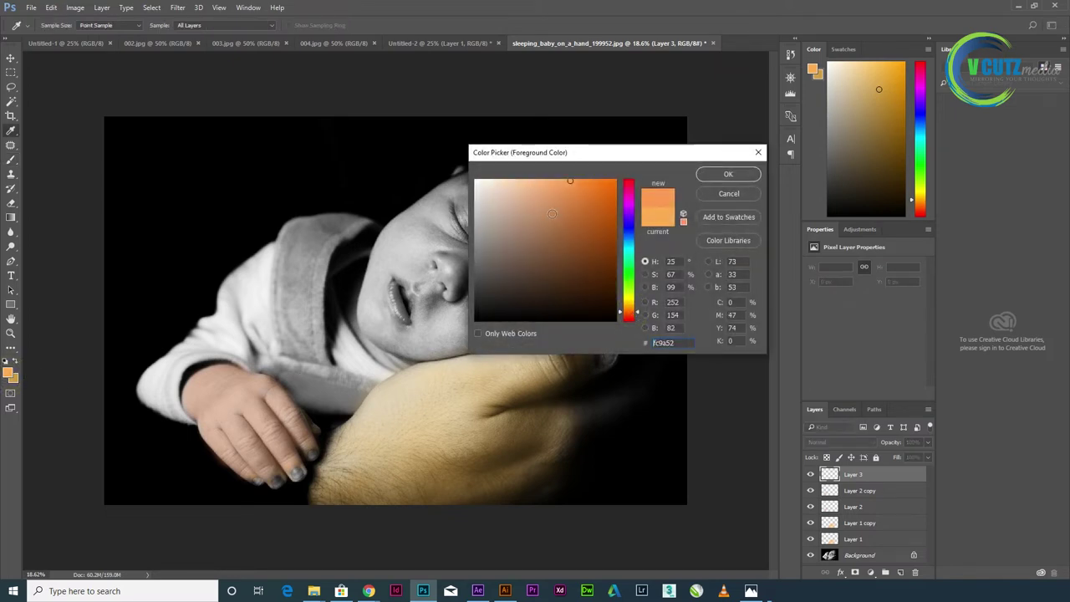
left_click(545, 184)
left_click(728, 174)
key("b")
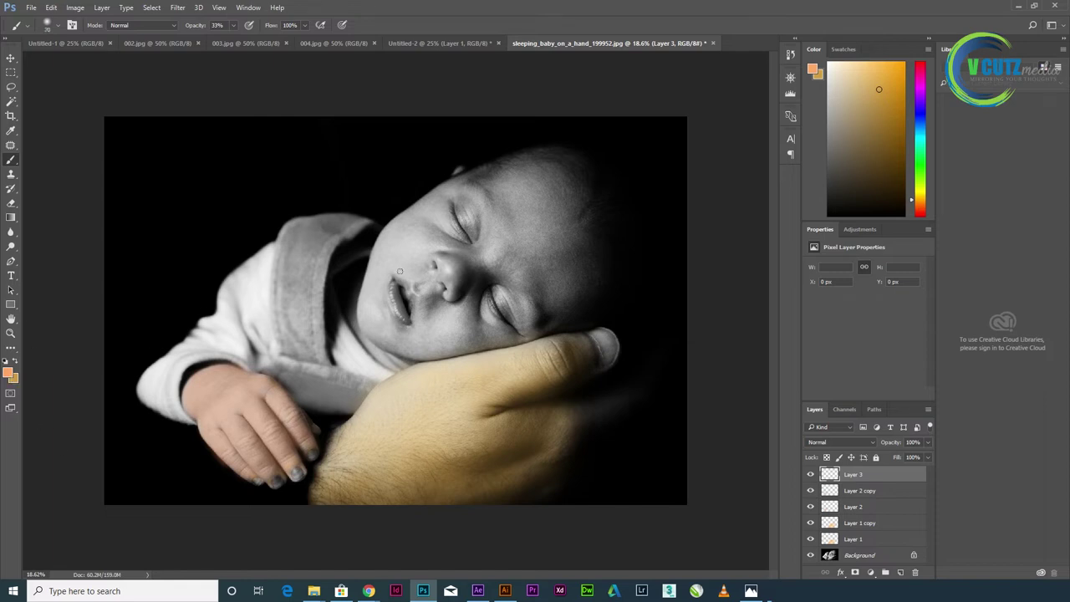
With a 400 brush, paint peach skin tone over the cheeks, lips, forehead and eyes on Layer 3
key("bracketright")
key("bracketright")
key("bracketright")
left_click_drag(418, 246, 428, 233)
left_click_drag(411, 277, 388, 265)
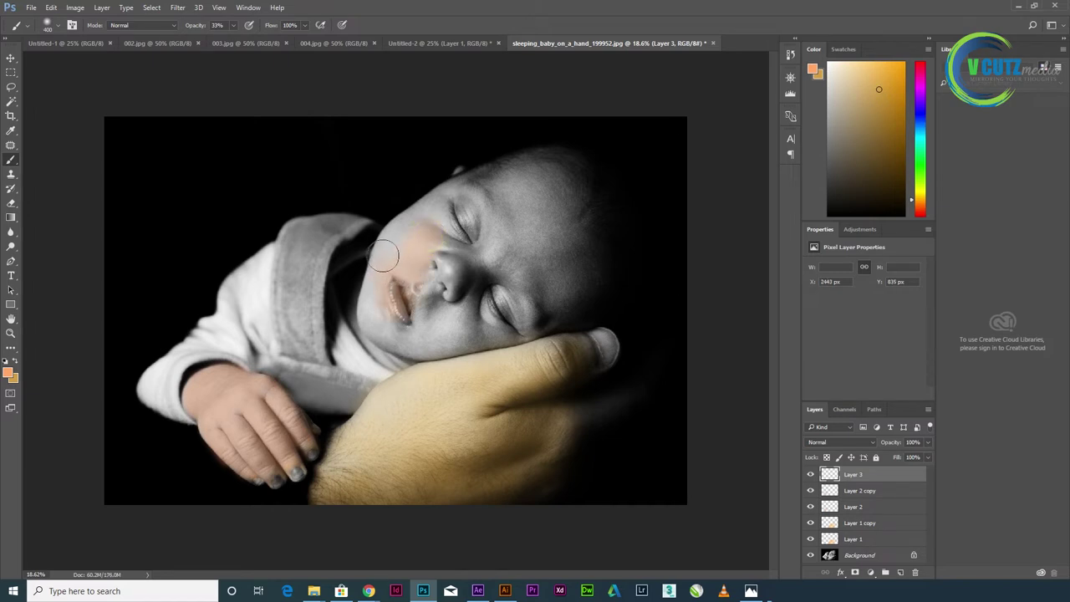
mouse_move(396, 276)
left_mouse_down()
mouse_move(412, 297)
mouse_move(502, 251)
mouse_move(477, 226)
mouse_move(497, 201)
mouse_move(425, 231)
mouse_move(414, 219)
mouse_move(544, 180)
mouse_move(519, 161)
mouse_move(569, 171)
mouse_move(592, 247)
mouse_move(587, 279)
mouse_move(550, 307)
mouse_move(502, 328)
mouse_move(385, 332)
mouse_move(377, 293)
mouse_move(394, 239)
mouse_move(391, 289)
left_mouse_up()
mouse_move(493, 297)
left_mouse_down()
mouse_move(512, 311)
mouse_move(561, 264)
mouse_move(552, 268)
mouse_move(532, 210)
mouse_move(485, 276)
left_mouse_up()
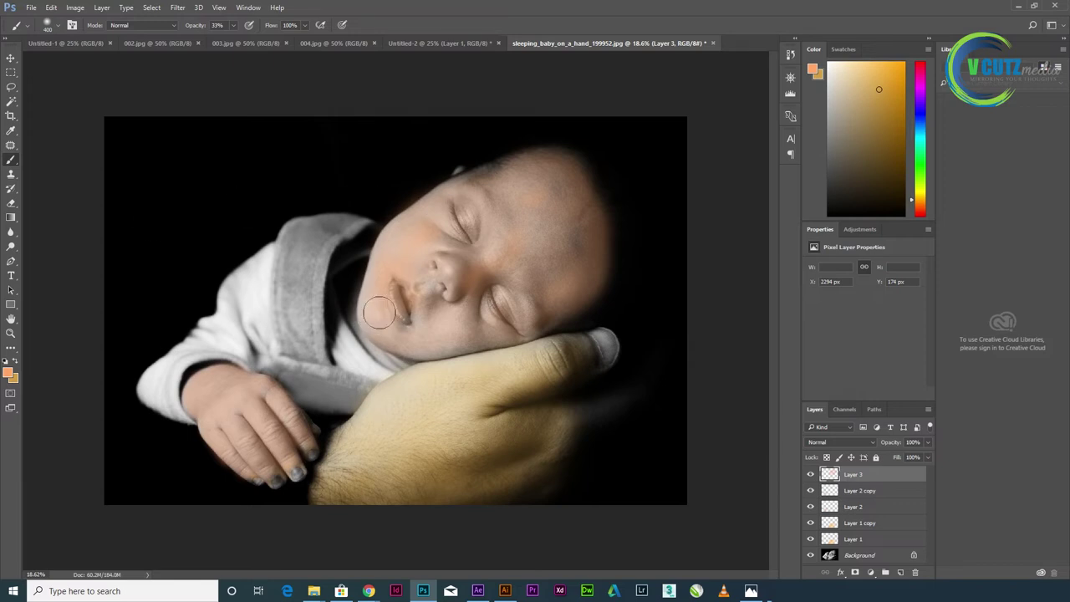
Lower Layer 3's opacity to 67% and add a new Layer 4 above it
left_click(11, 56)
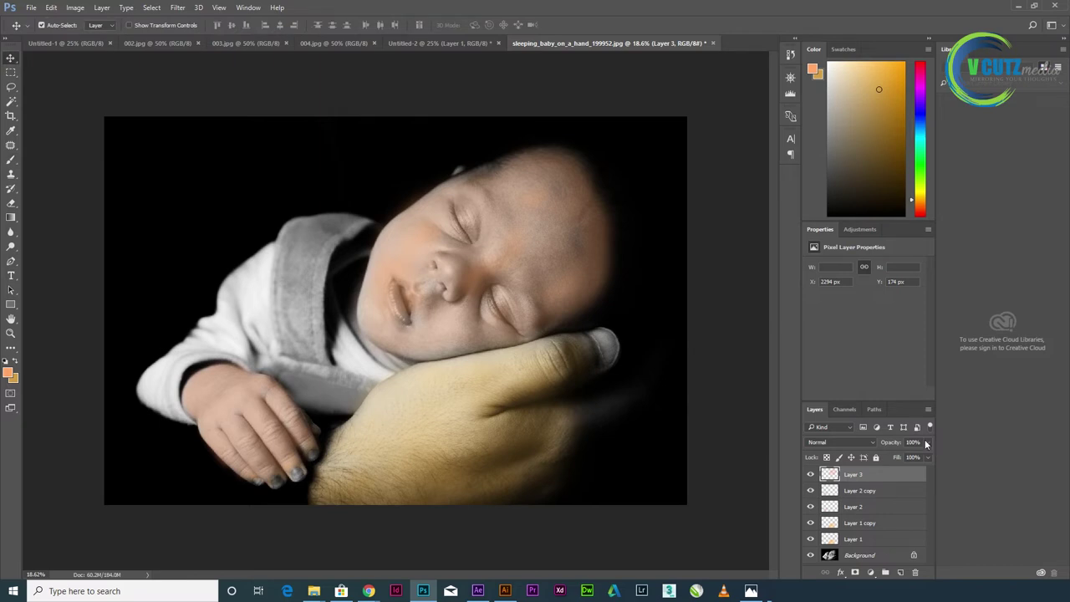
left_click_drag(926, 443, 913, 455)
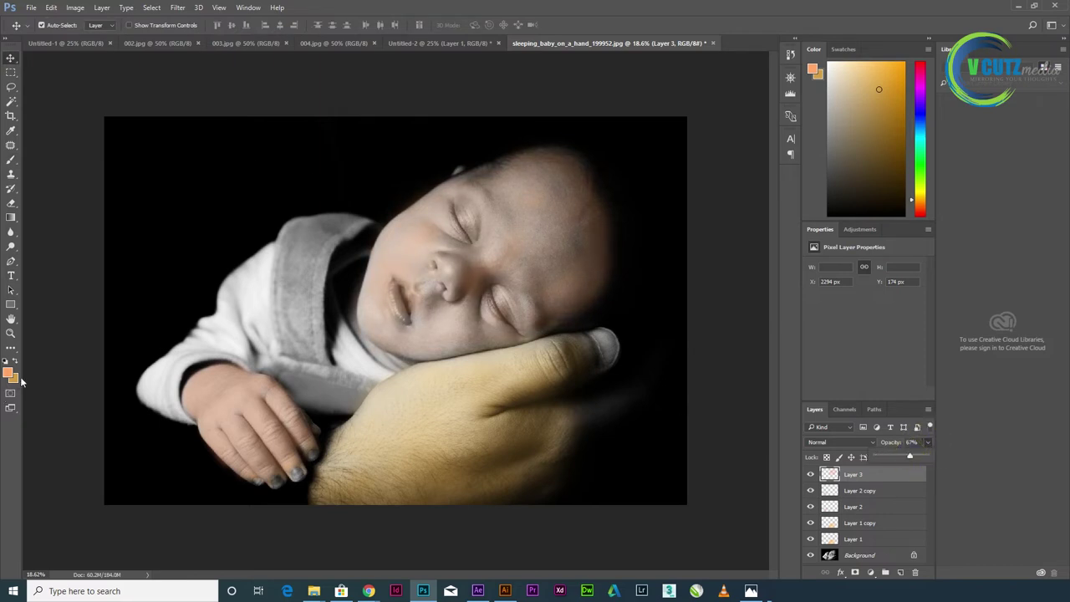
key("ctrl+shift+n")
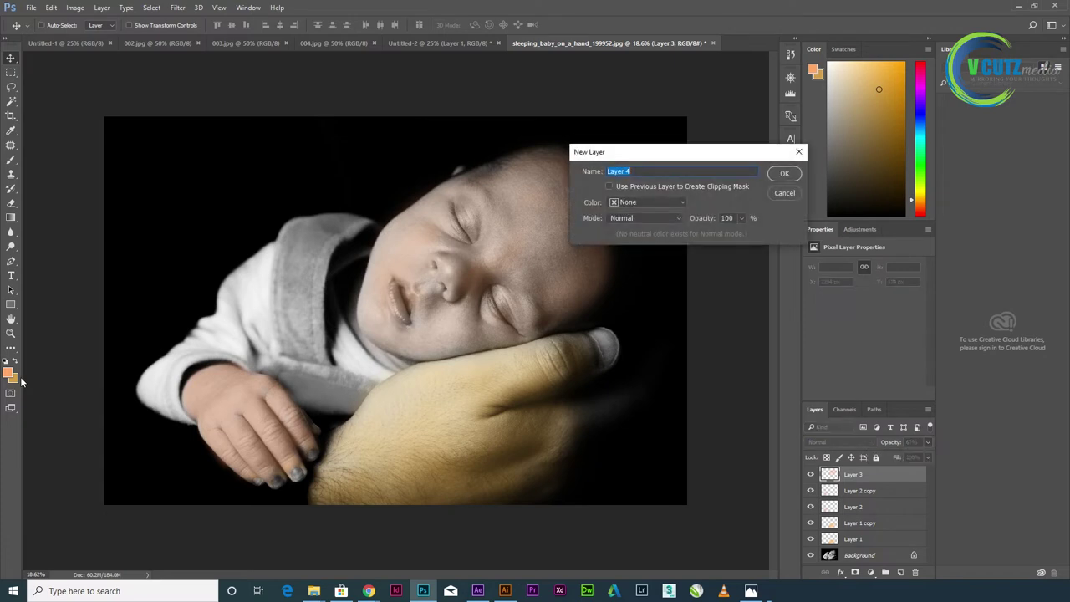
left_click(784, 174)
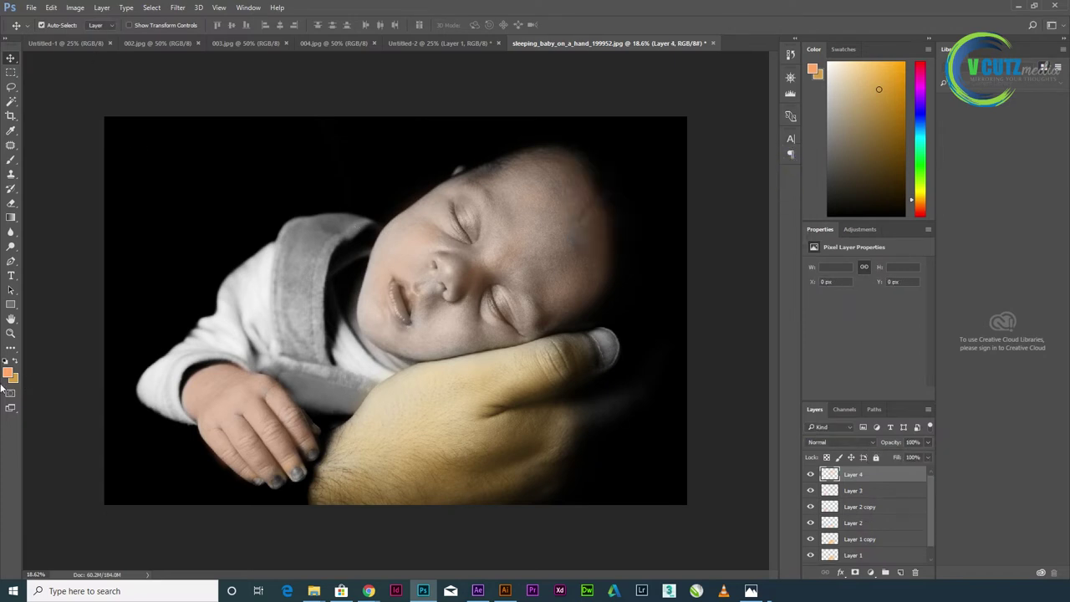
Switch to a soft brush and set the foreground colour to a brighter orange skin tone
key("x")
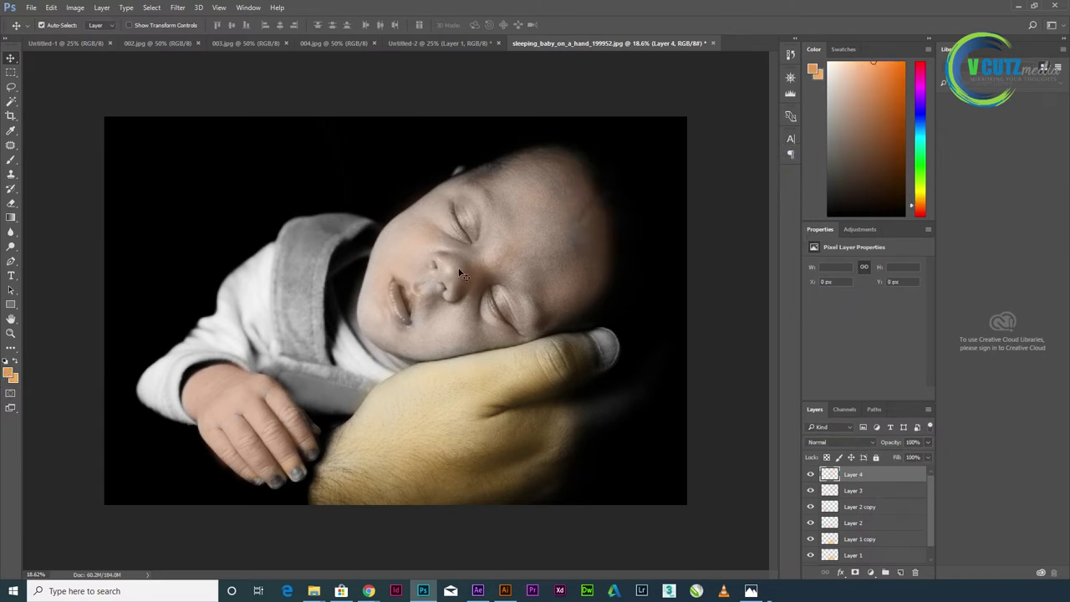
left_click(10, 158)
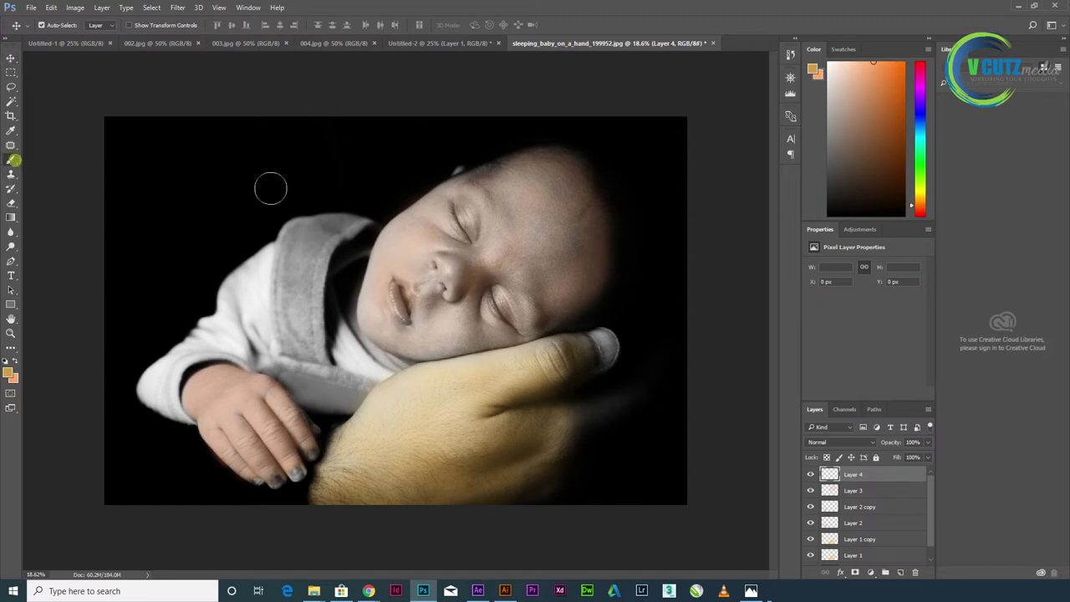
left_click(445, 205)
left_click_drag(444, 206, 514, 171)
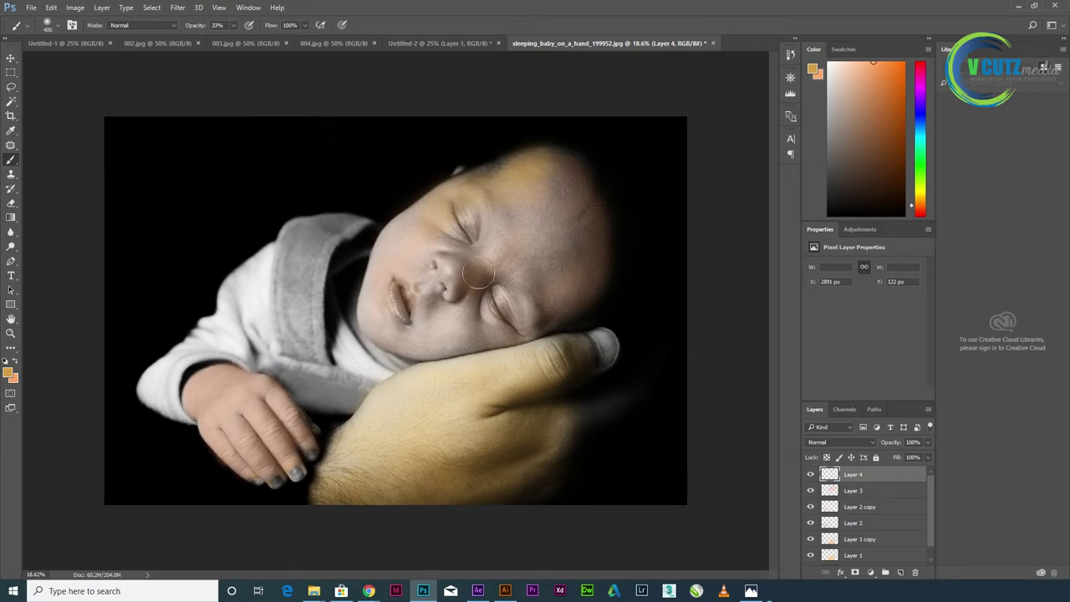
key("ctrl+alt+z")
key("ctrl+alt+z")
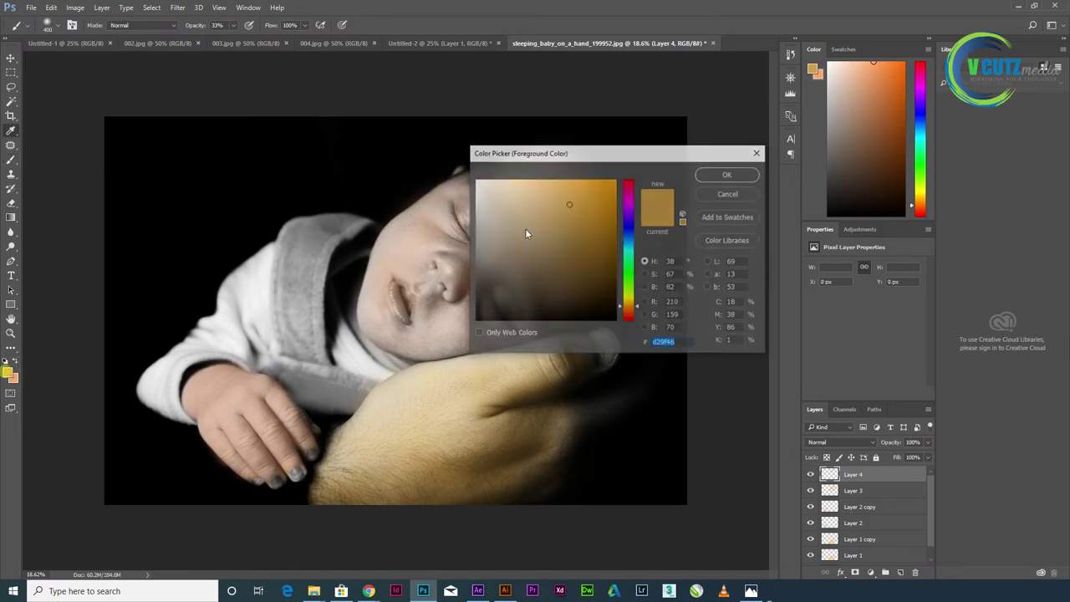
left_click(7, 372)
left_click(632, 309)
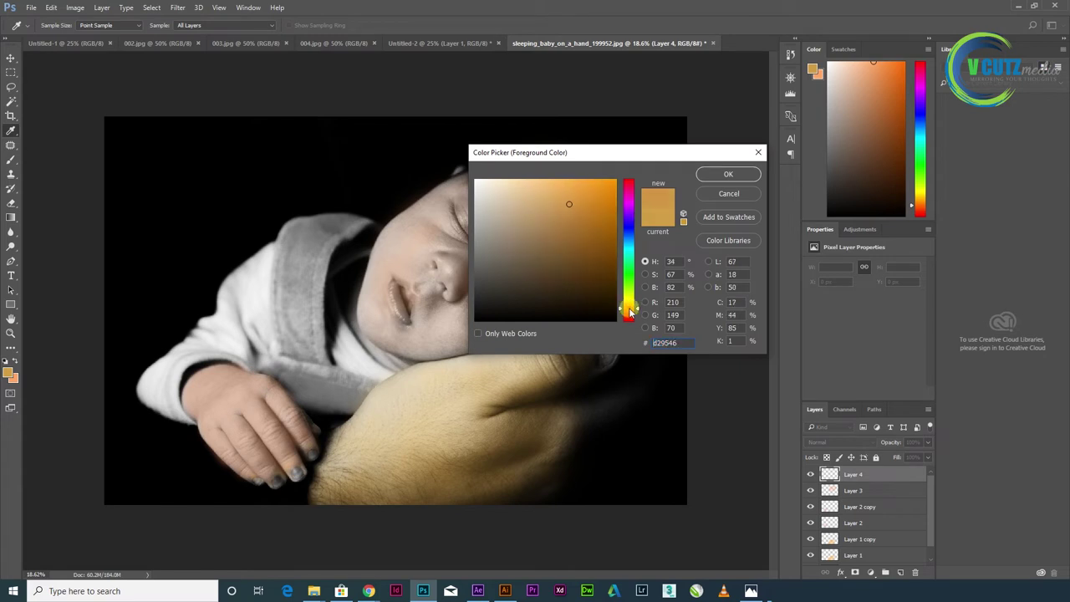
left_click_drag(558, 189, 569, 179)
left_click(701, 179)
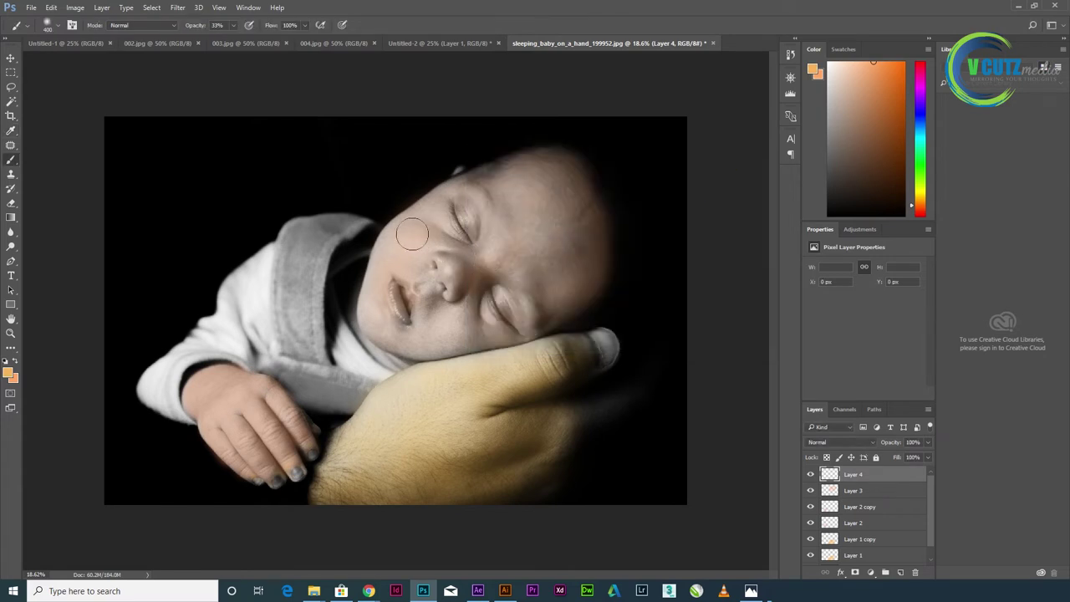
At 16% brush opacity, paint warm orange over the nose, forehead, chin, cheeks and eyes
left_click_drag(232, 26, 225, 39)
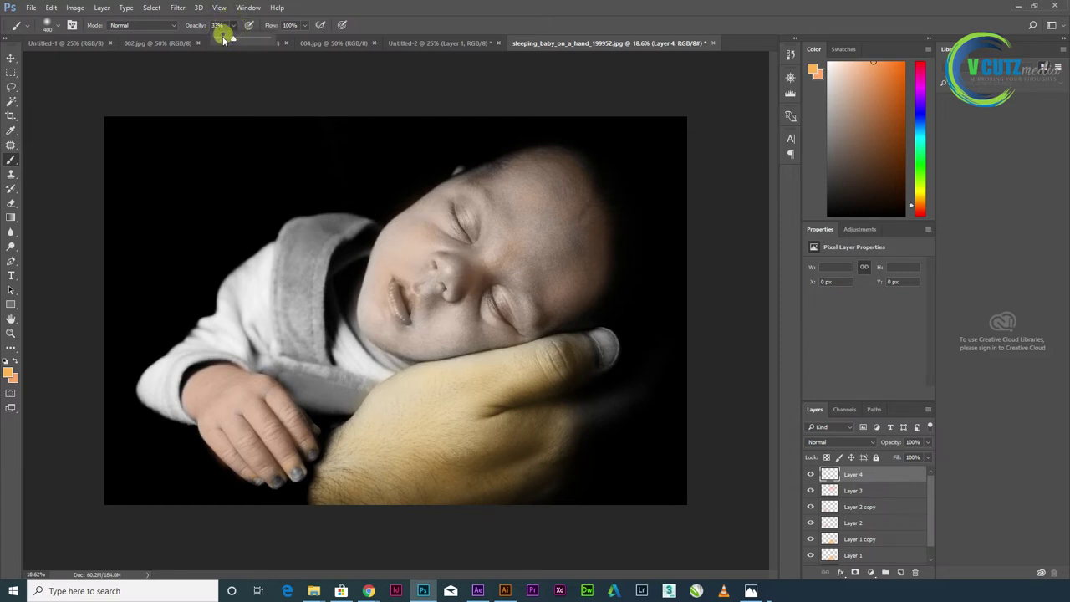
mouse_move(444, 245)
left_mouse_down()
mouse_move(464, 194)
mouse_move(382, 263)
left_mouse_up()
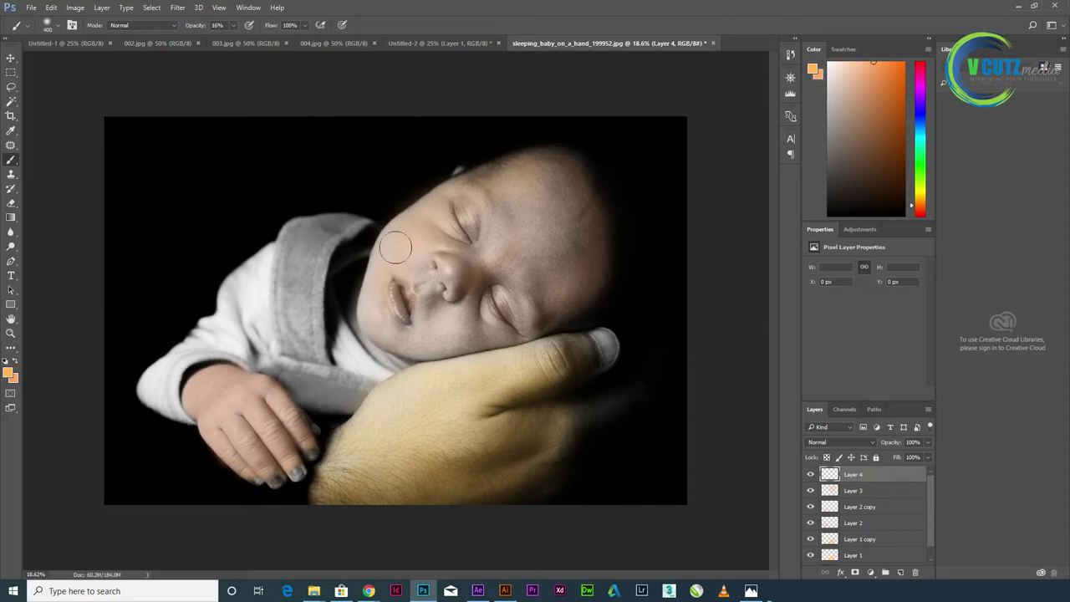
mouse_move(384, 333)
left_mouse_down()
mouse_move(375, 306)
mouse_move(442, 330)
mouse_move(509, 330)
left_mouse_up()
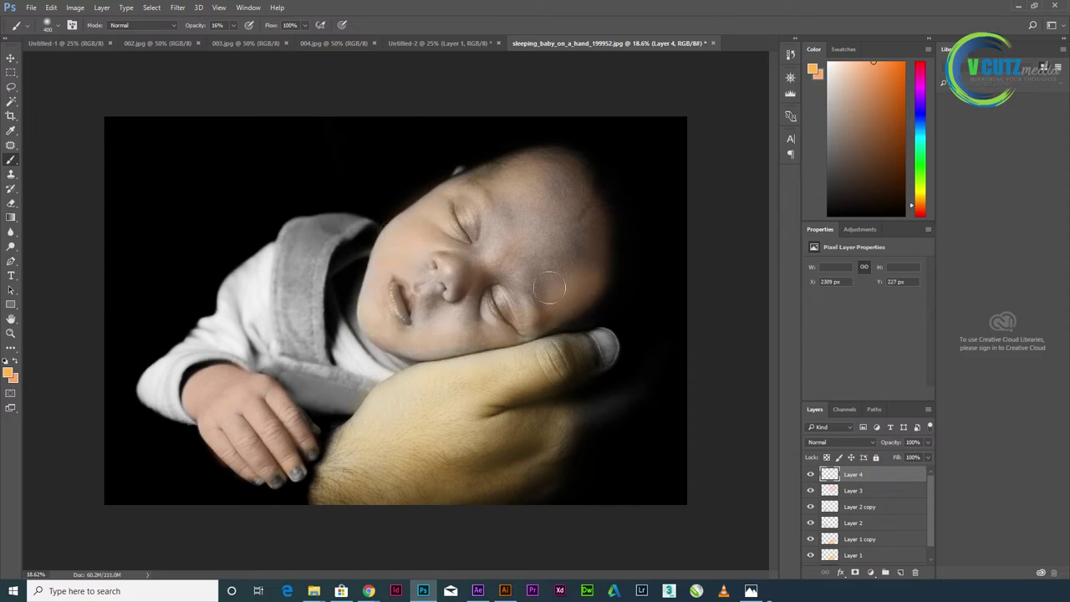
left_click(491, 298)
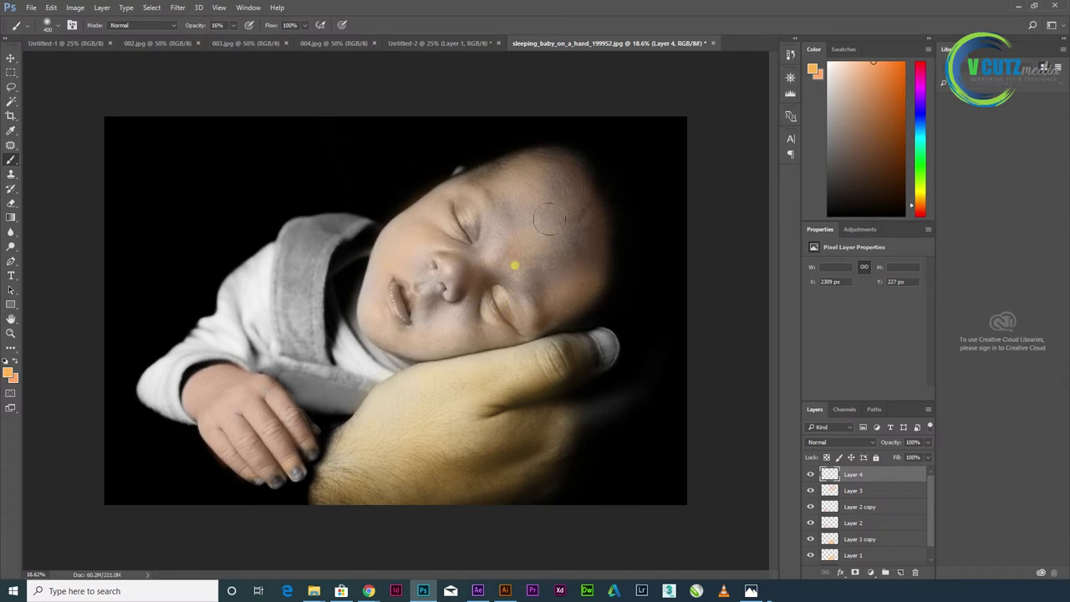
left_click(530, 295)
left_click(513, 215)
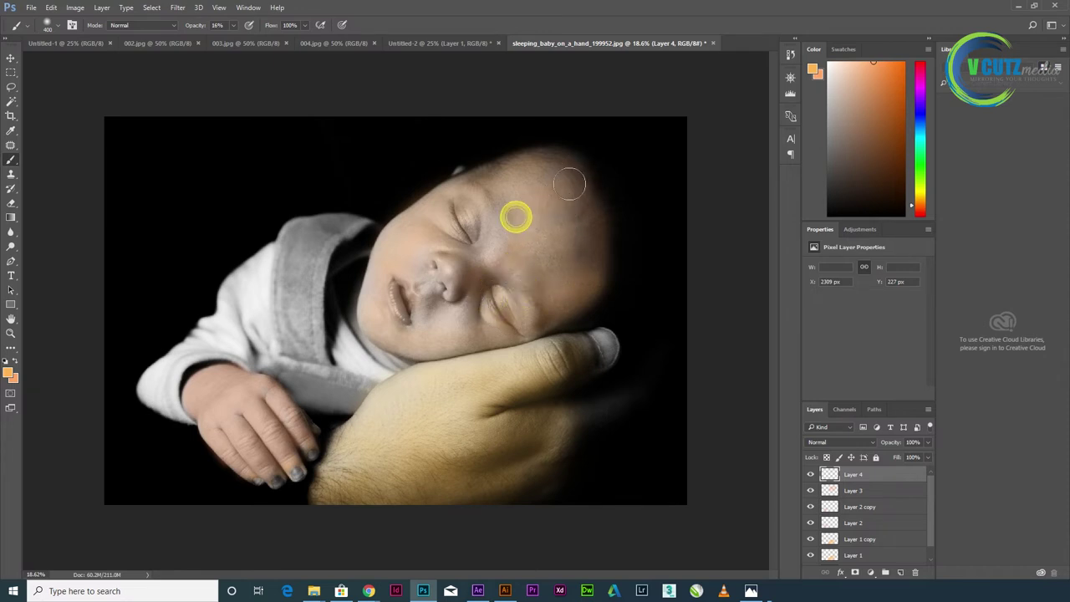
left_click(500, 220)
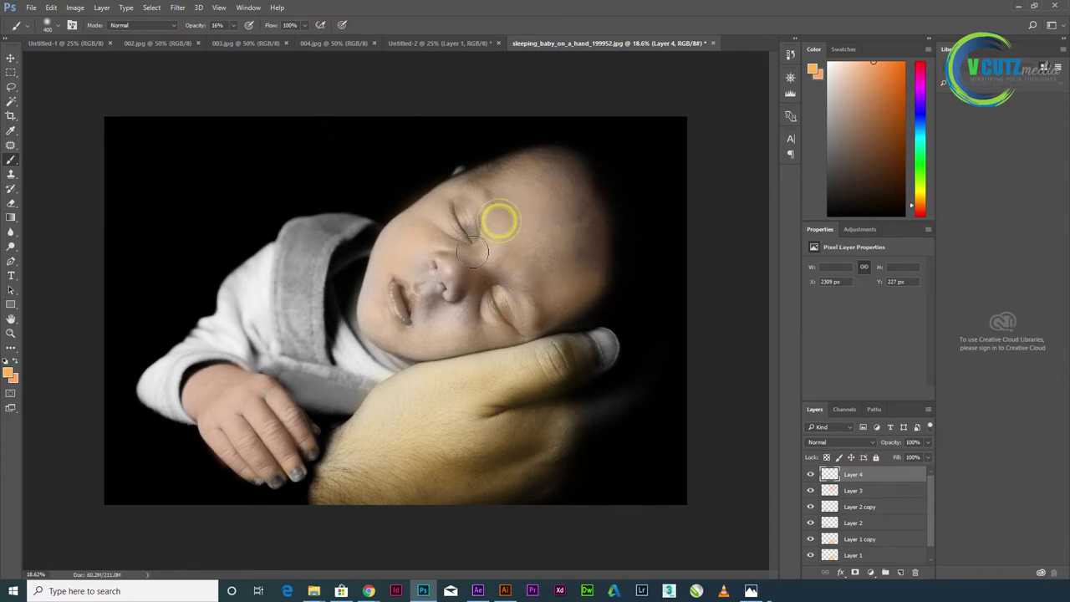
left_click(425, 267)
left_click(461, 303)
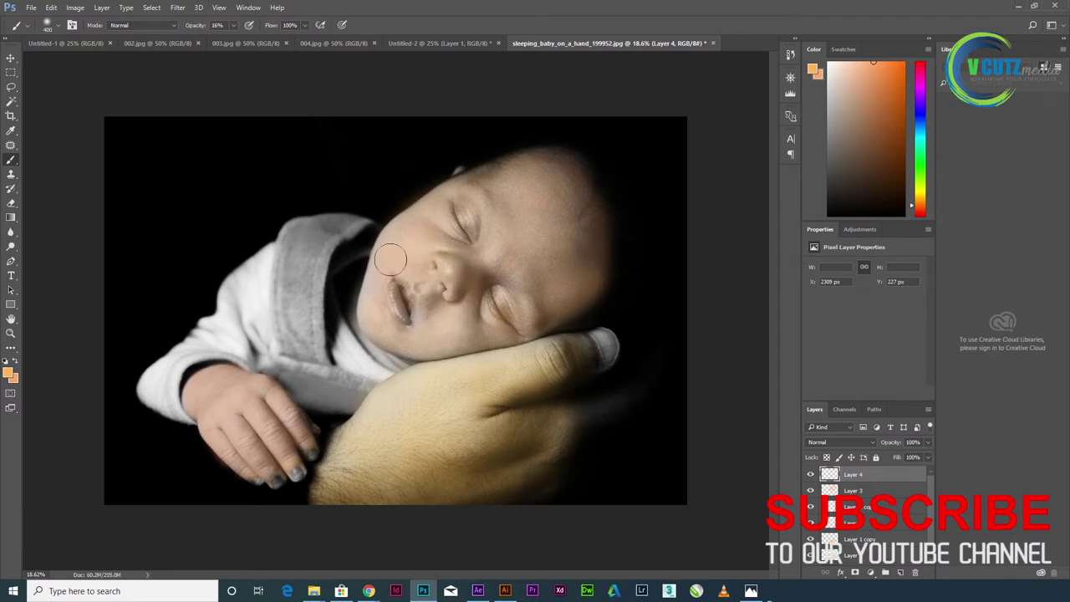
With a smaller brush, dab warm tone on the forehead edge and near the lips
key("bracketleft")
key("bracketleft")
key("bracketleft")
key("bracketleft")
key("bracketleft")
left_click(399, 220)
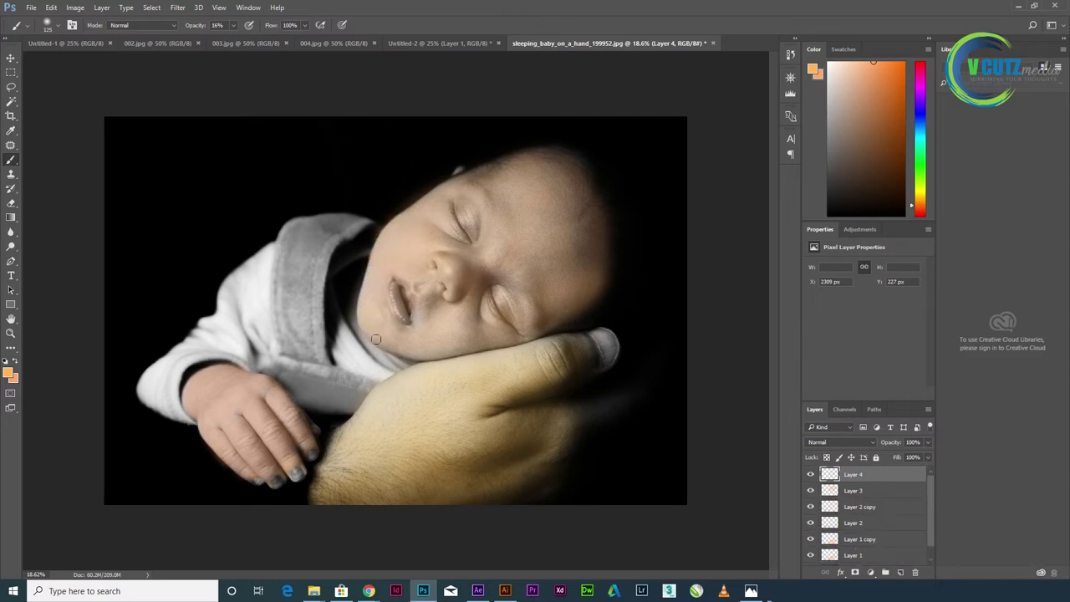
left_click(421, 311)
Add Layer 5 above Layer 4 and dab colour onto the thumb tip
key("ctrl+shift+n")
key("Return")
left_click(602, 338)
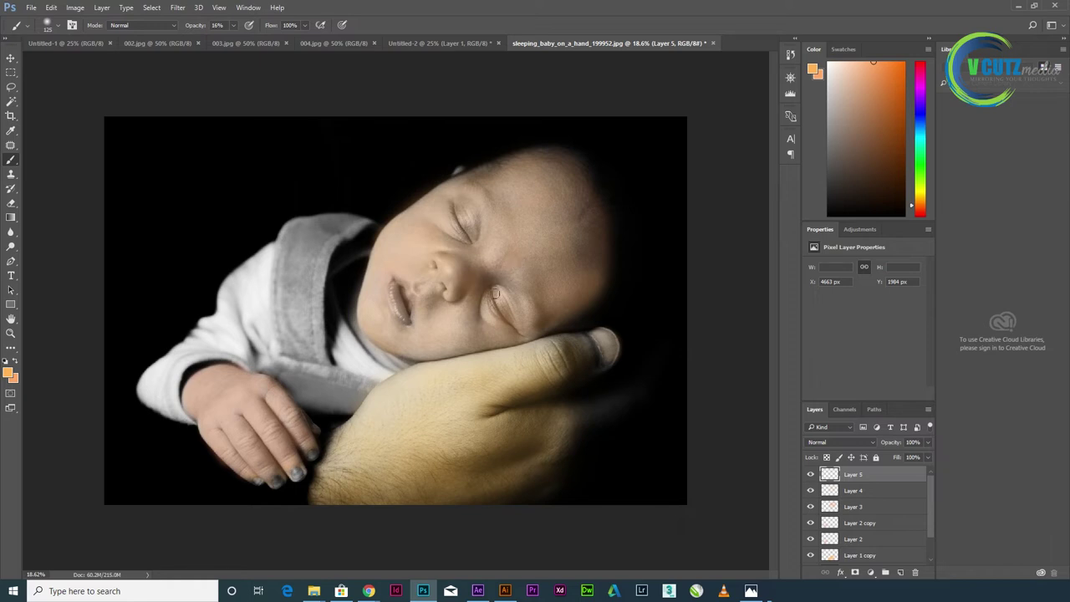
scroll(464, 323, "up", 1)
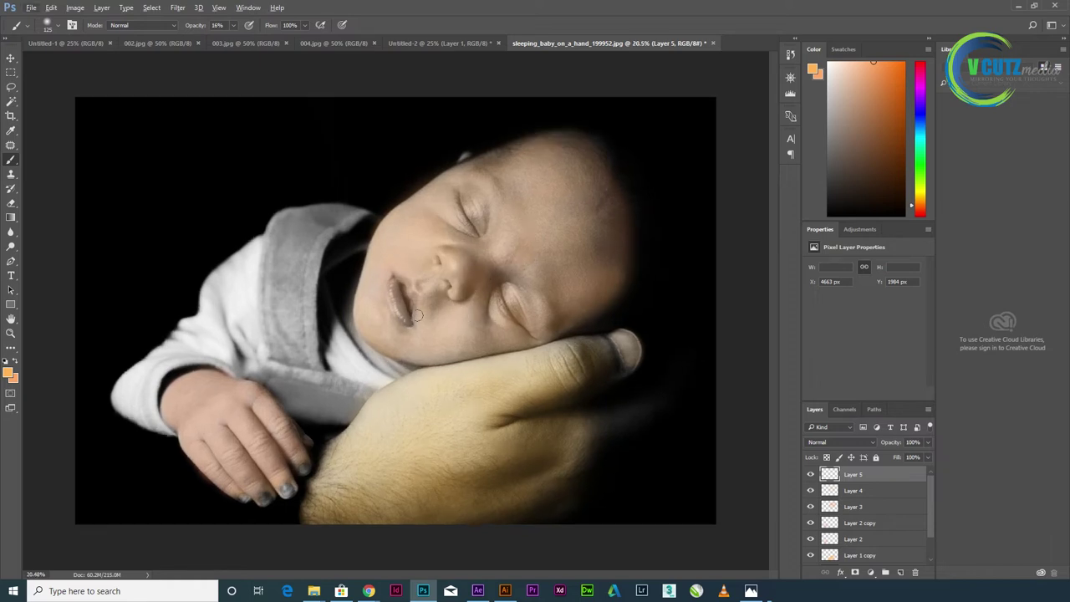
Add Layer 6 and try pink and orange hues in the foreground Color Picker
key("ctrl+shift+n")
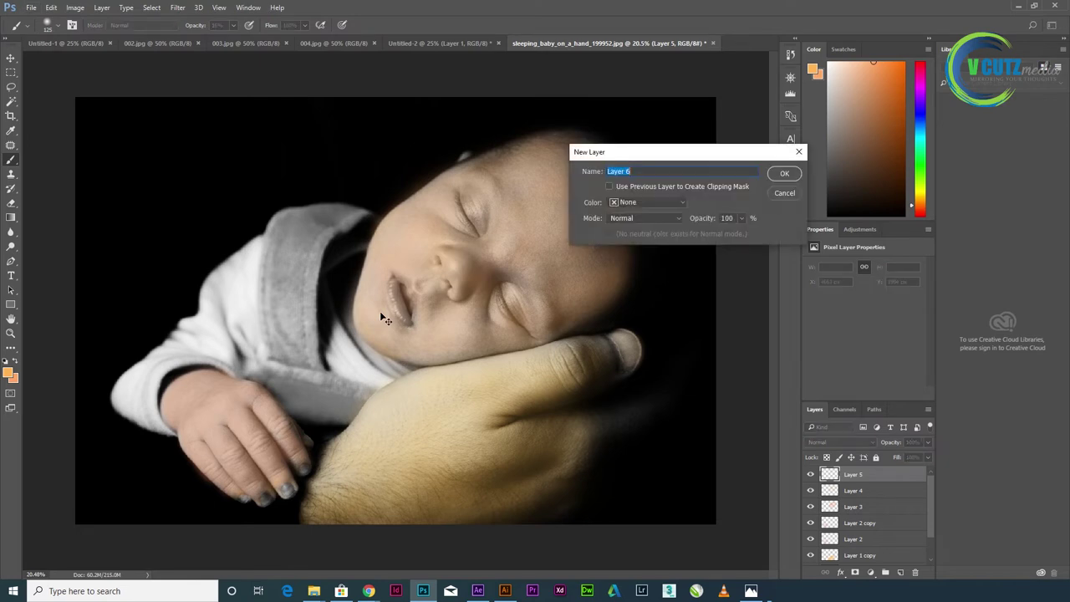
key("Return")
left_click(7, 374)
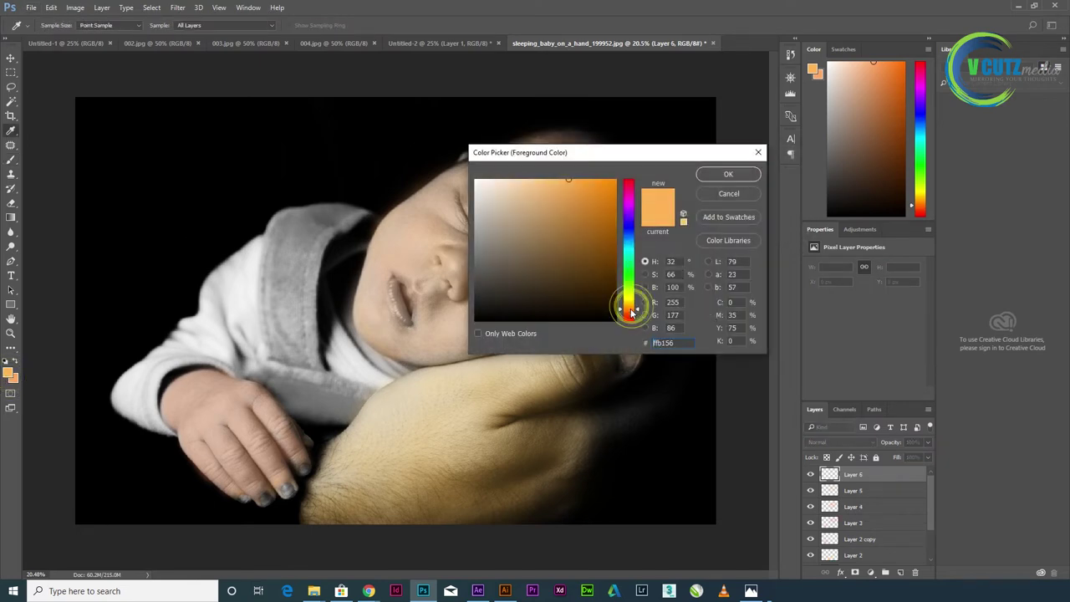
left_click(631, 195)
left_click(545, 197)
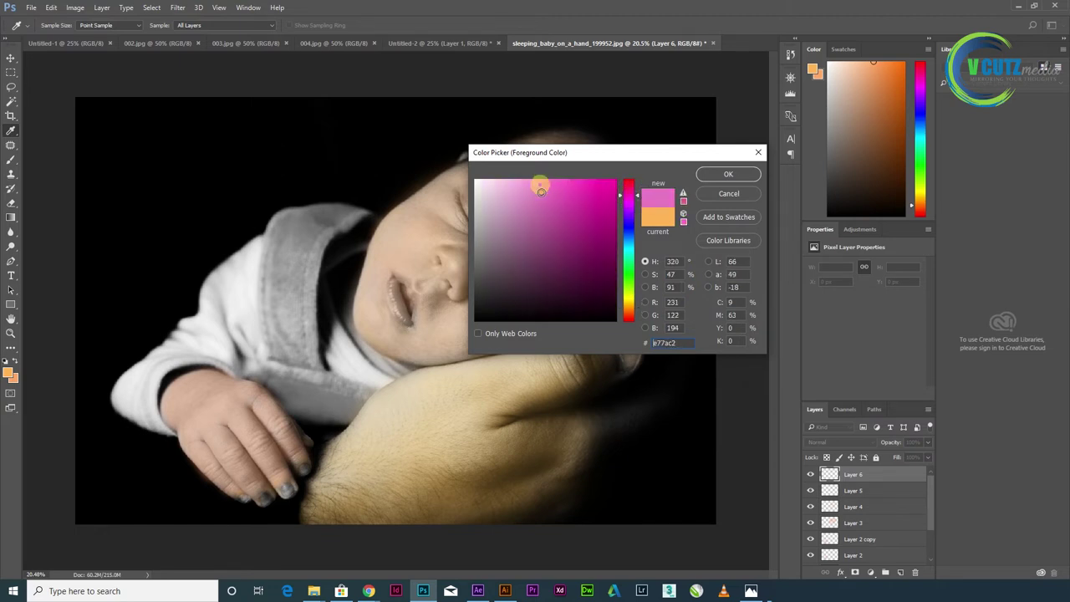
left_click(626, 311)
Set the foreground colour to red dd4444 and make the brush smaller
left_click_drag(626, 311, 627, 316)
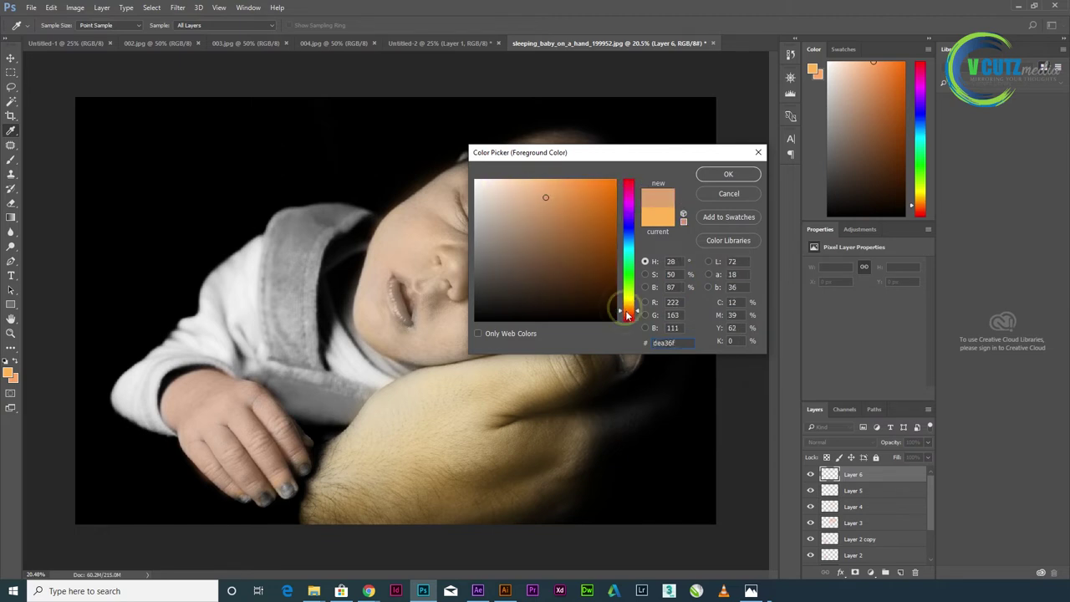
left_click(573, 197)
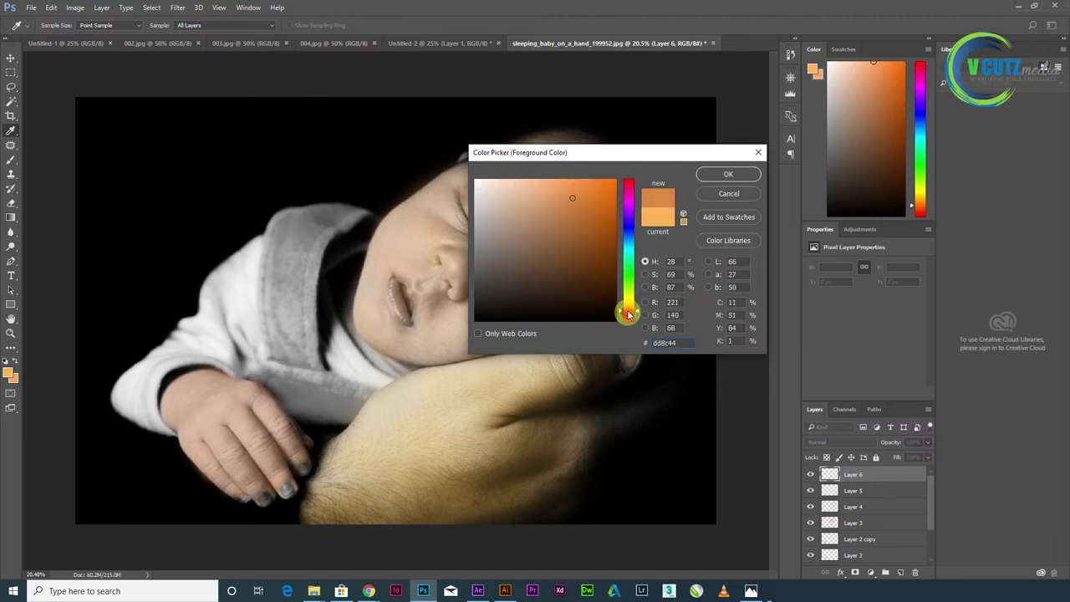
left_click(627, 186)
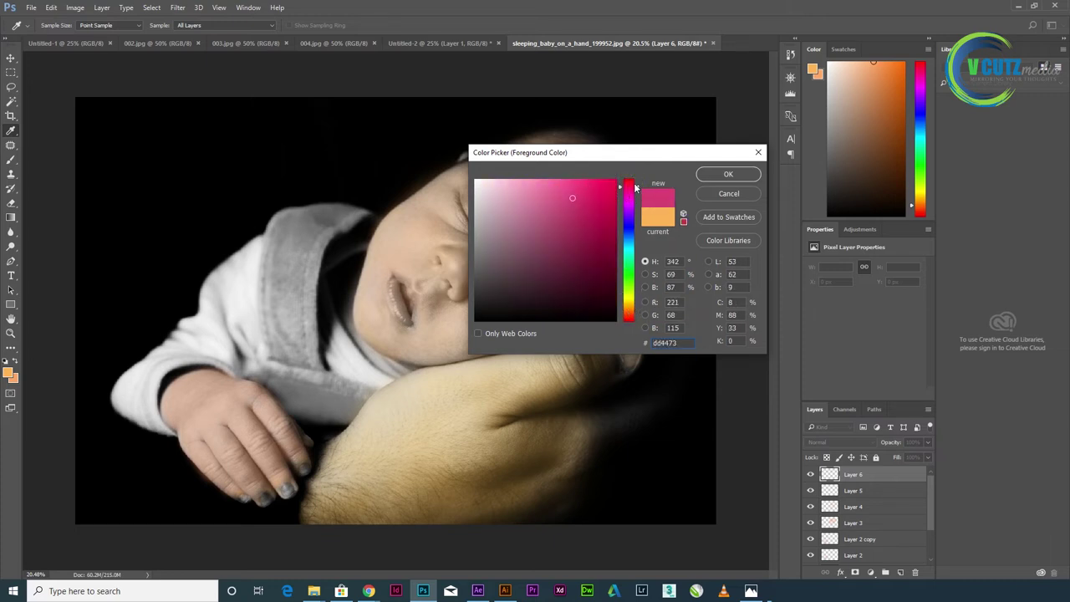
left_click(629, 179)
left_click(635, 180)
left_click(569, 184)
left_click(710, 174)
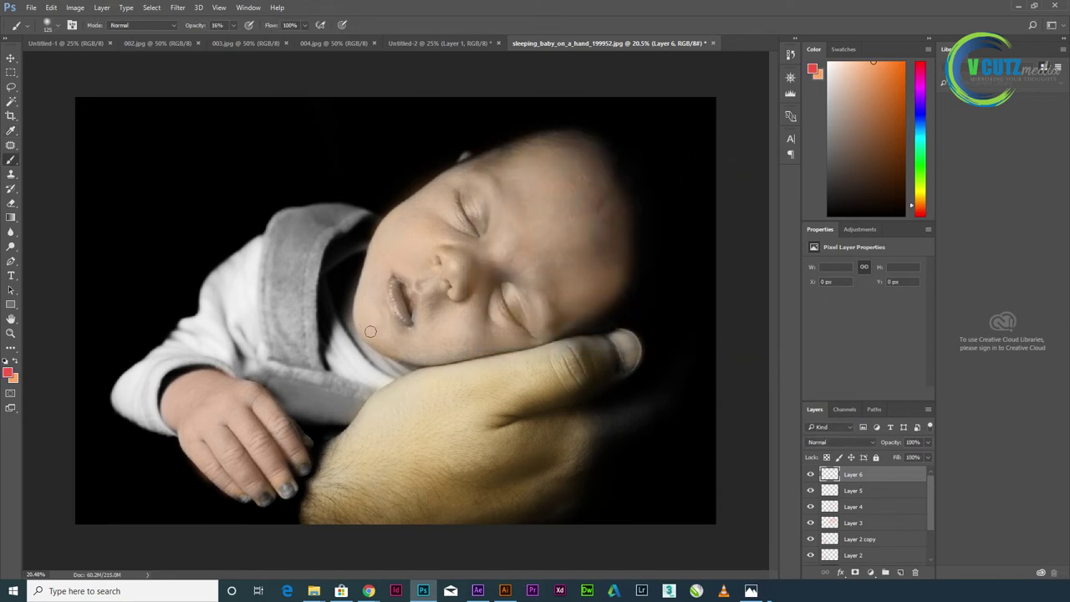
key("bracketleft")
key("bracketleft")
Paint pink over the baby's upper and lower lips on Layer 6, raising brush opacity from 4% to 24%
left_click(233, 25)
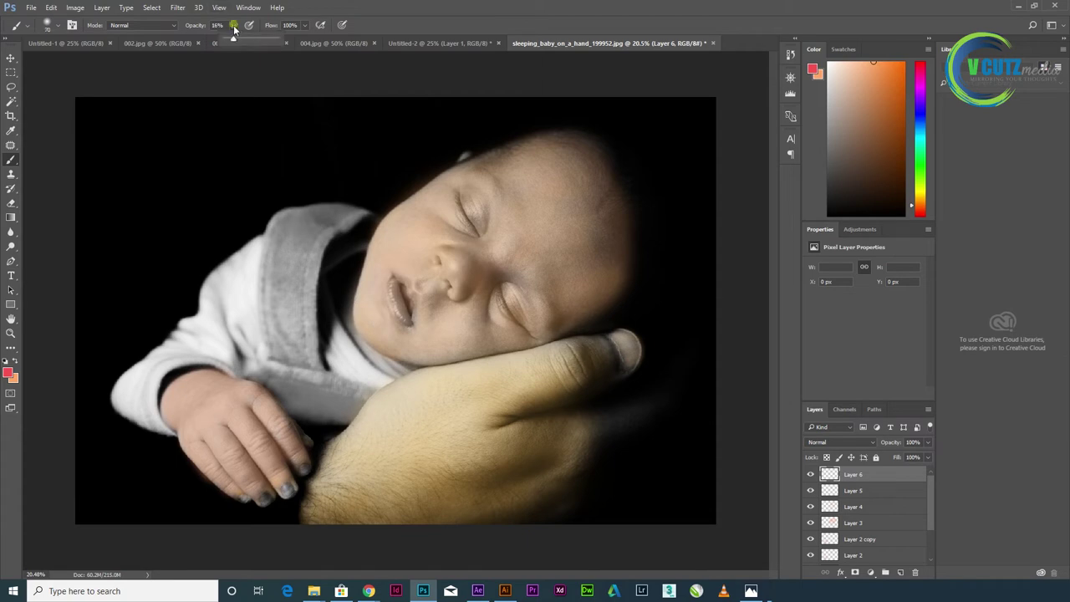
left_click_drag(231, 39, 226, 38)
key("bracketright")
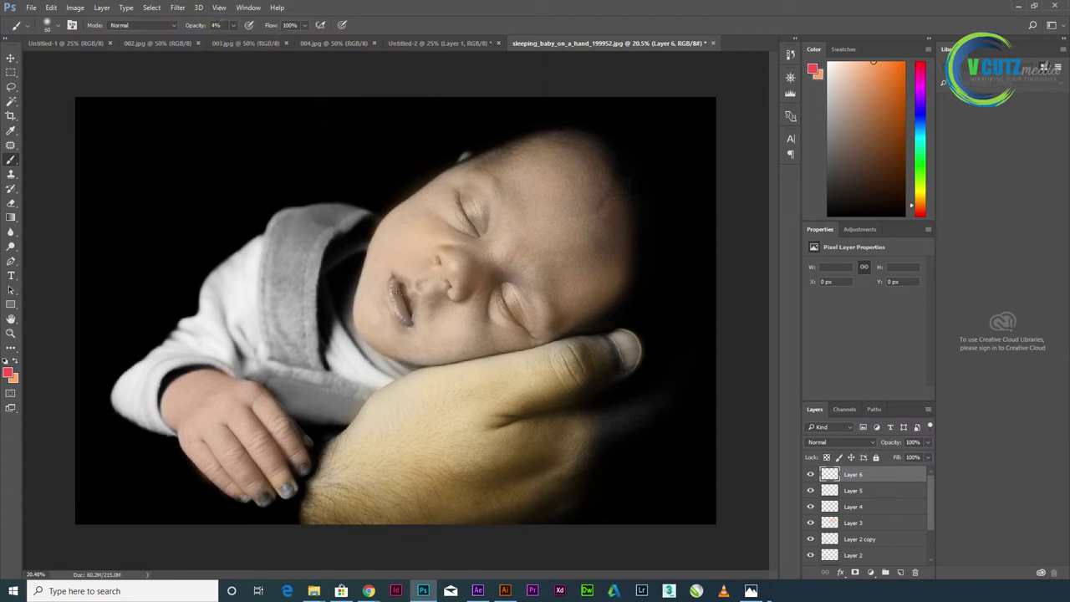
scroll(402, 283, "up", 2)
scroll(394, 276, "up", 3)
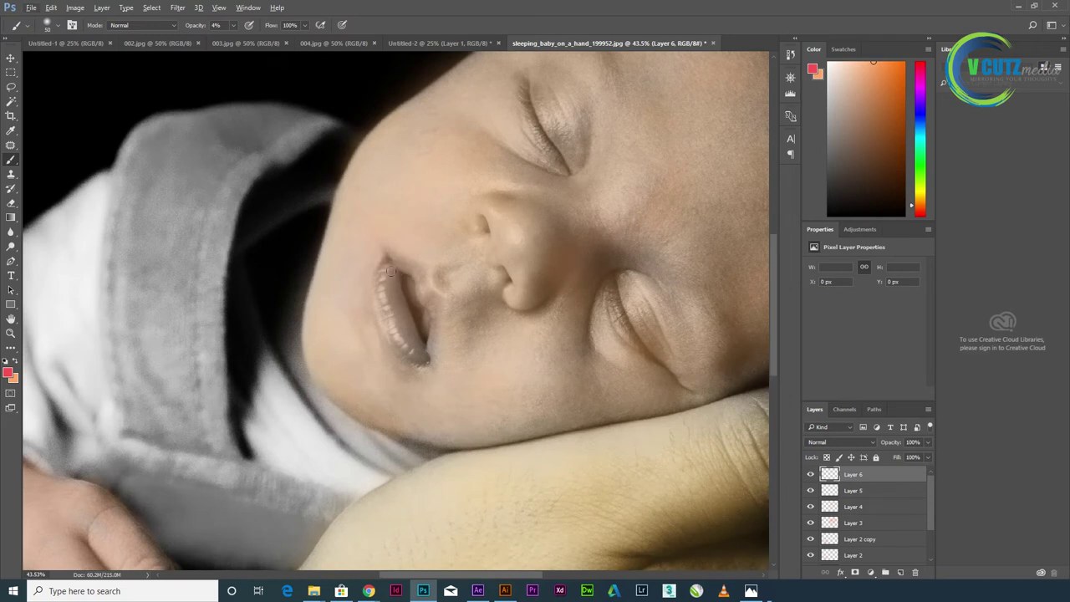
left_click_drag(390, 262, 390, 271)
left_click_drag(234, 25, 251, 42)
left_click_drag(387, 270, 402, 347)
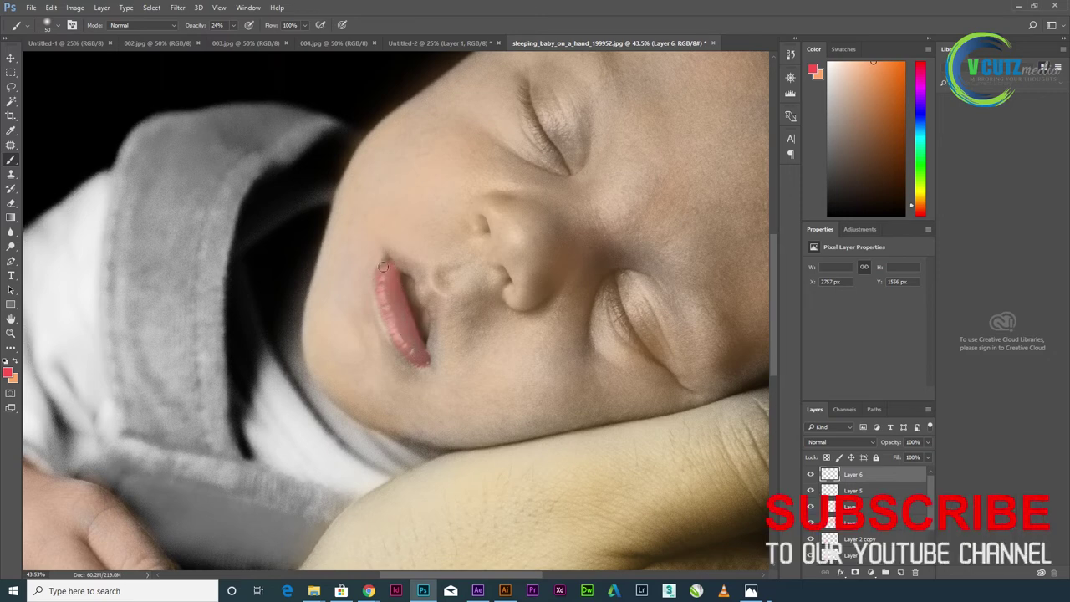
mouse_move(392, 250)
left_mouse_down()
mouse_move(427, 267)
mouse_move(434, 350)
left_mouse_up()
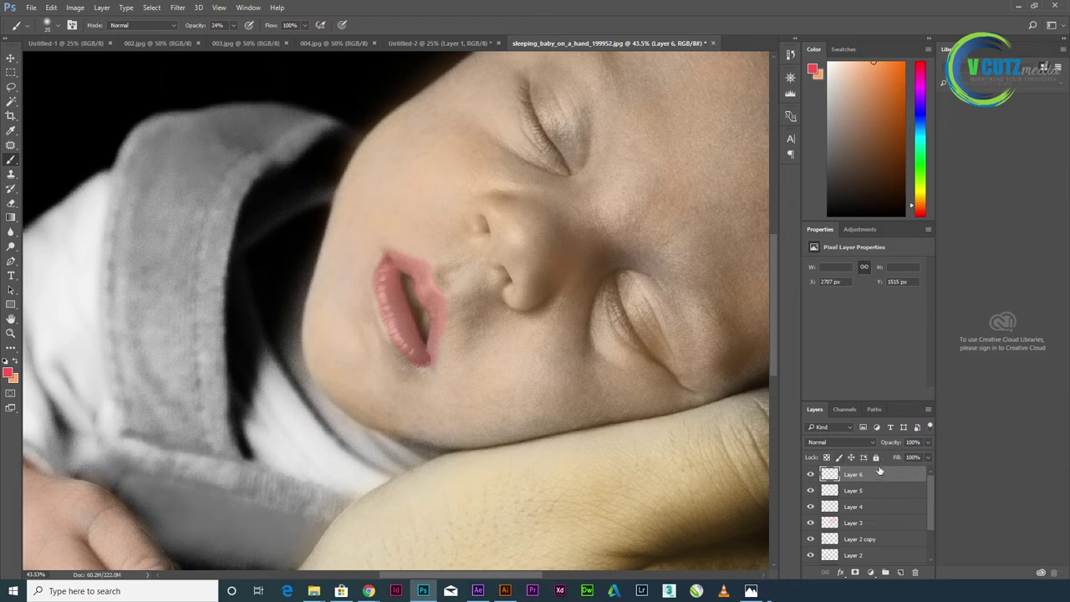
Add Layer 7 and dab pink onto the baby's lips
key("ctrl+shift+n")
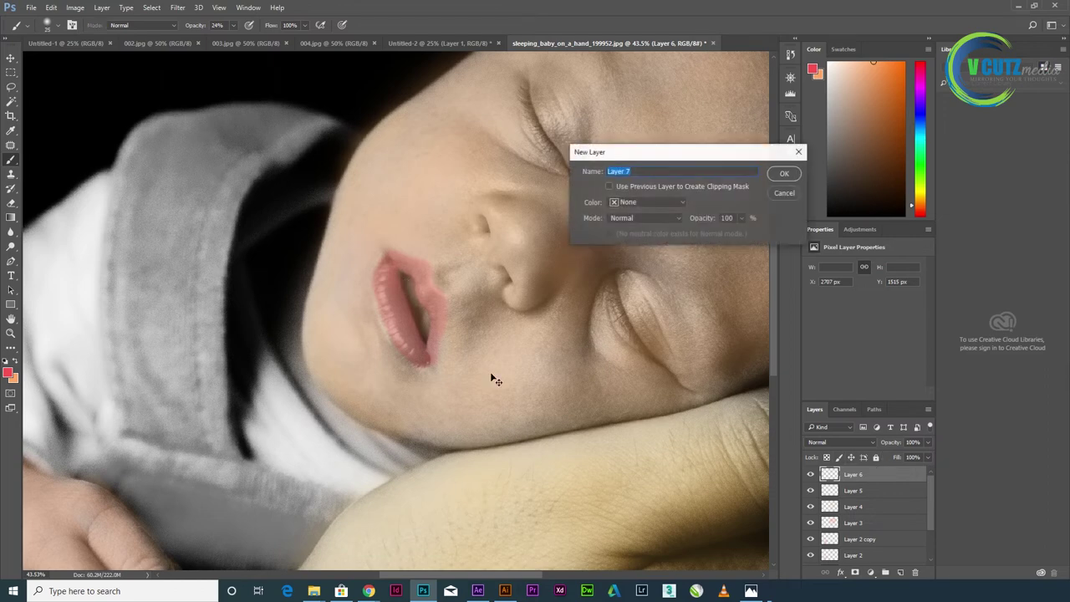
left_click(786, 172)
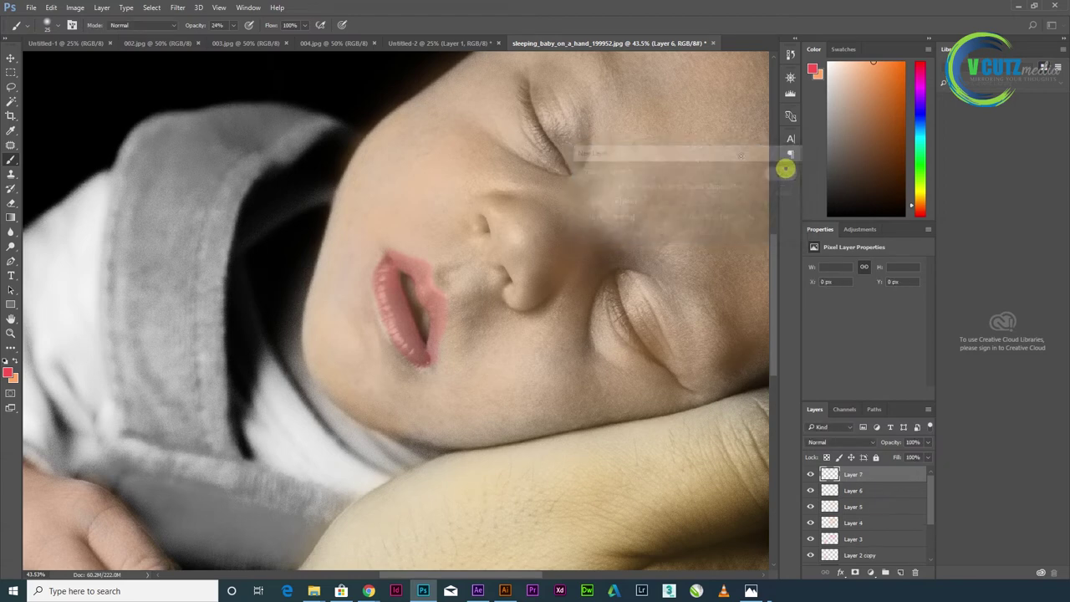
left_click(407, 280)
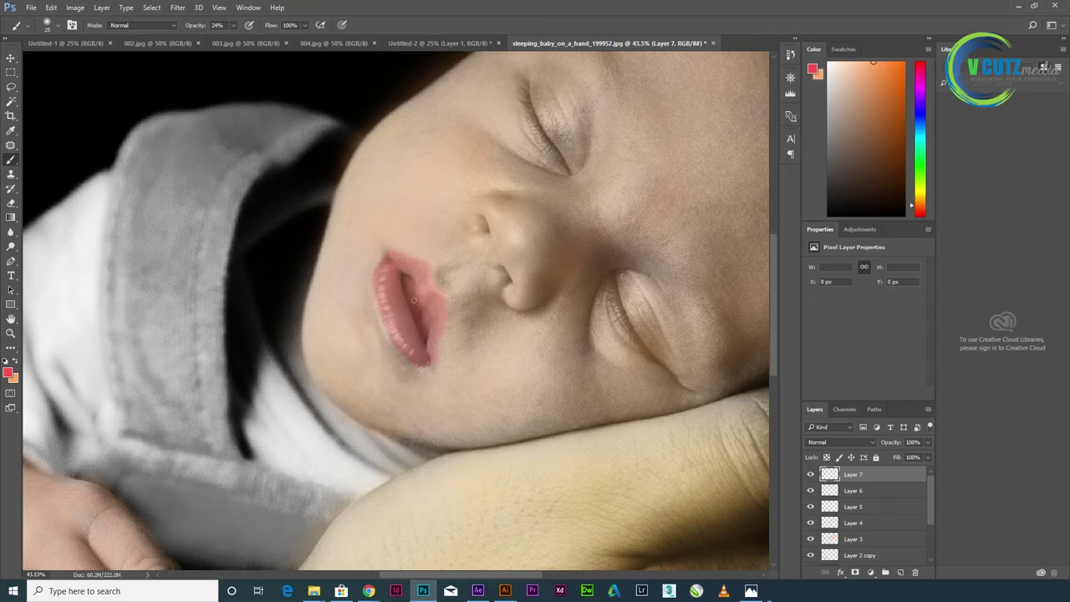
Paint more pink on the lips, then brighten Layer 7's midtones with Levels
left_click_drag(426, 341, 408, 276)
key("ctrl+l")
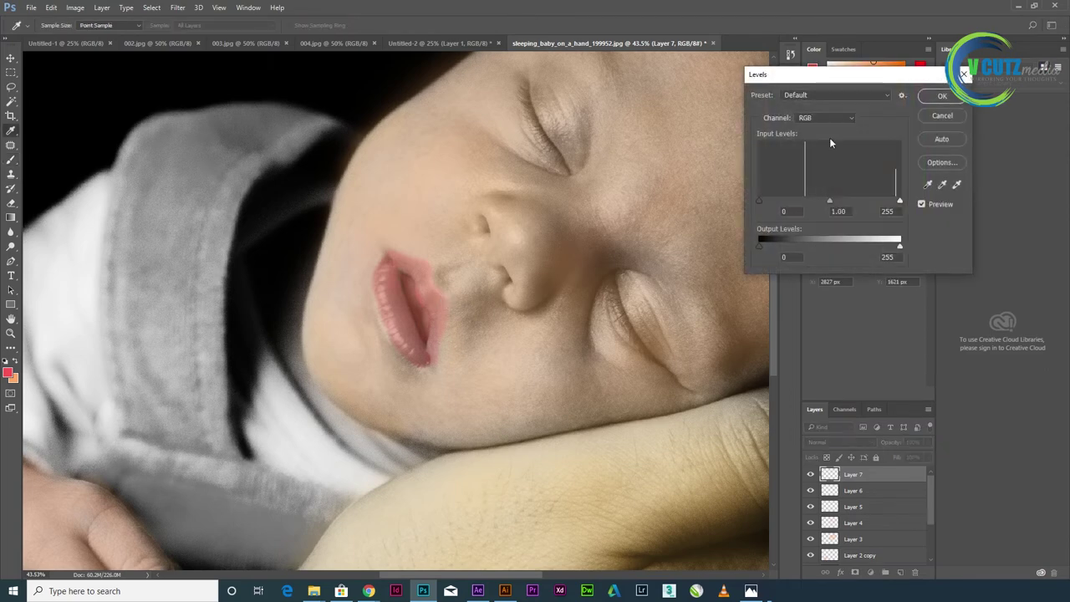
mouse_move(831, 201)
left_mouse_down()
mouse_move(767, 220)
mouse_move(781, 221)
left_mouse_up()
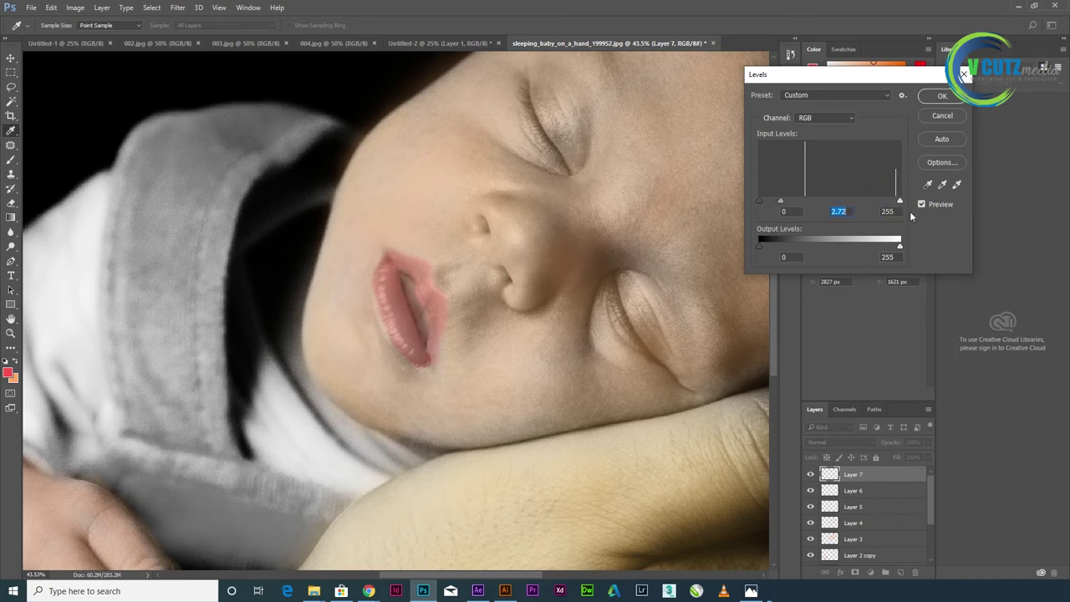
left_click(942, 95)
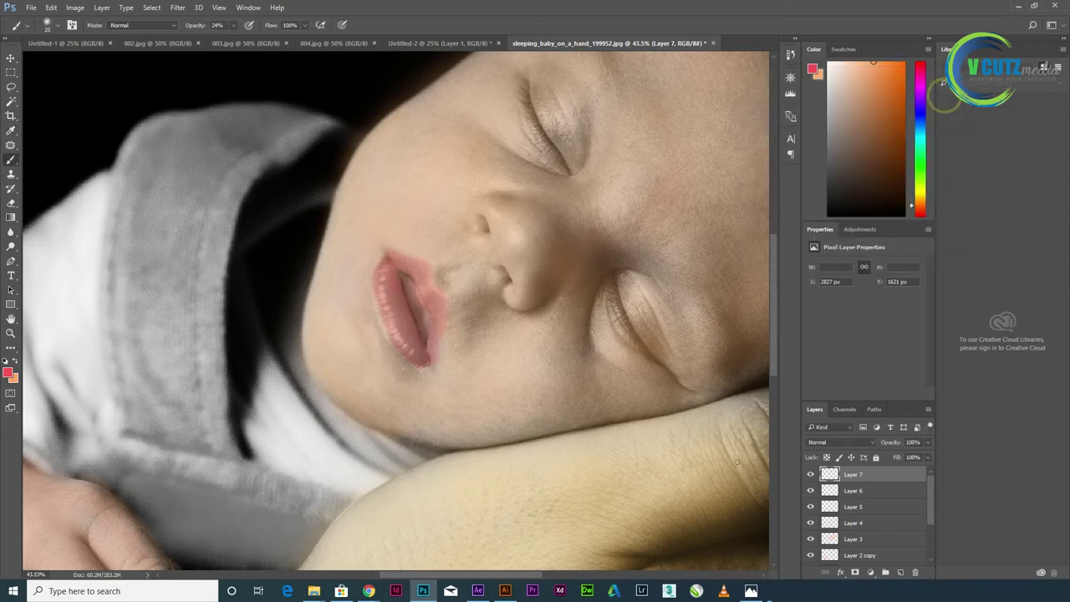
Select Layer 6 and apply a Levels midtone of 1.76 to soften its lip tint
scroll(450, 352, "down", 3)
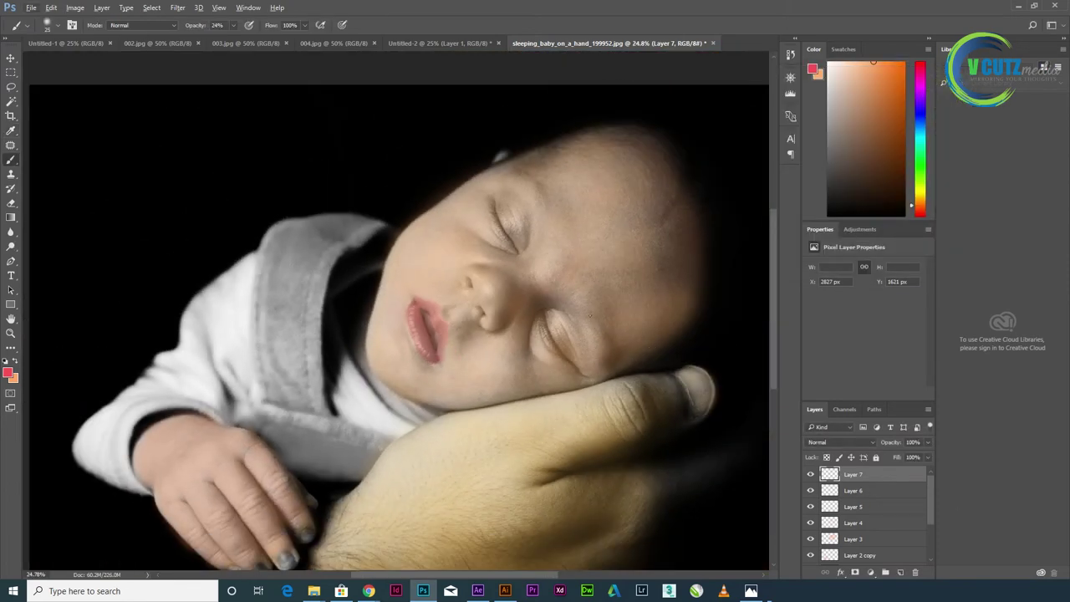
key("v")
left_click(219, 7)
key("Escape")
left_click(418, 334)
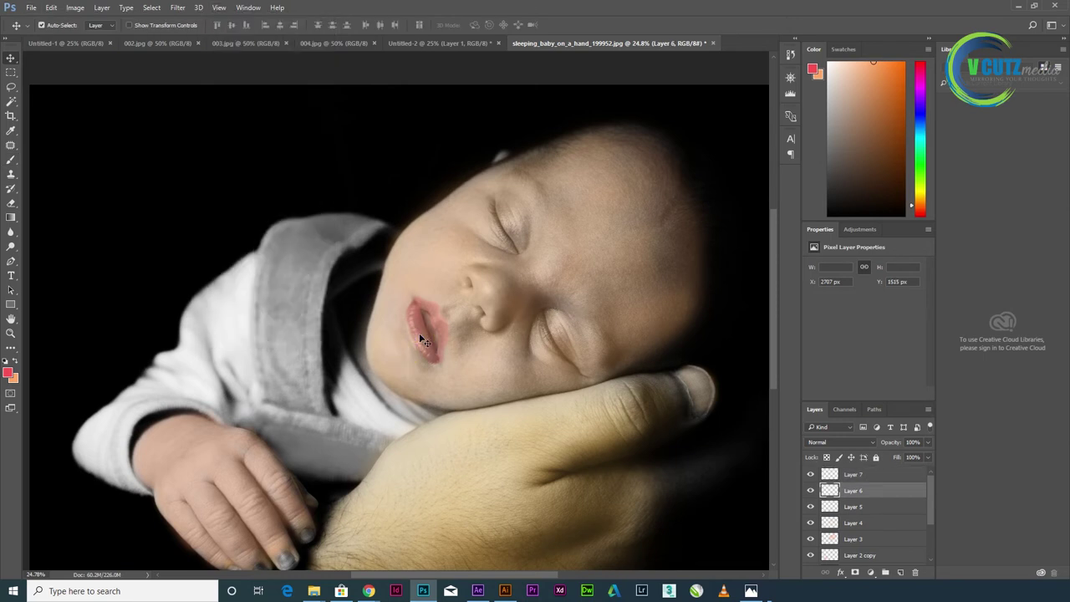
key("ctrl+l")
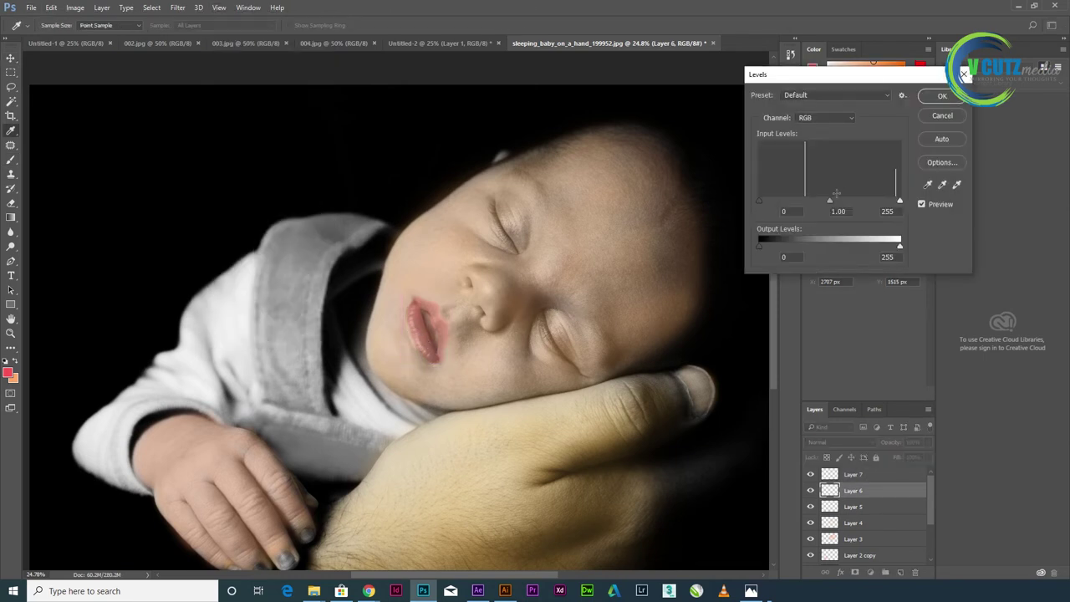
mouse_move(829, 202)
left_mouse_down()
mouse_move(788, 211)
mouse_move(801, 210)
left_mouse_up()
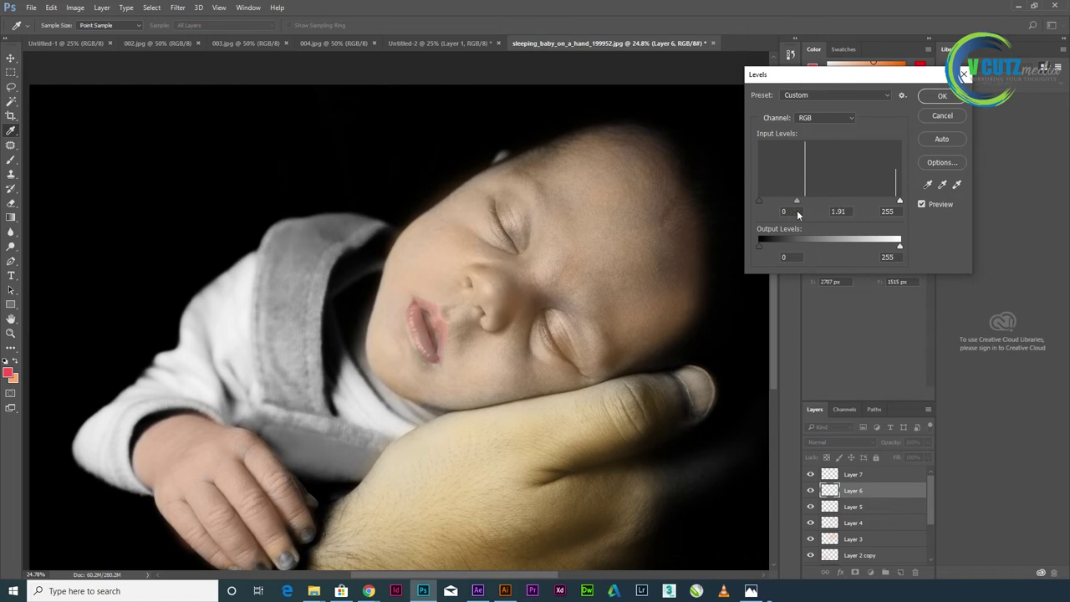
left_click(933, 99)
Add Layer 8 and set the foreground colour to a light cyan-blue
key("v")
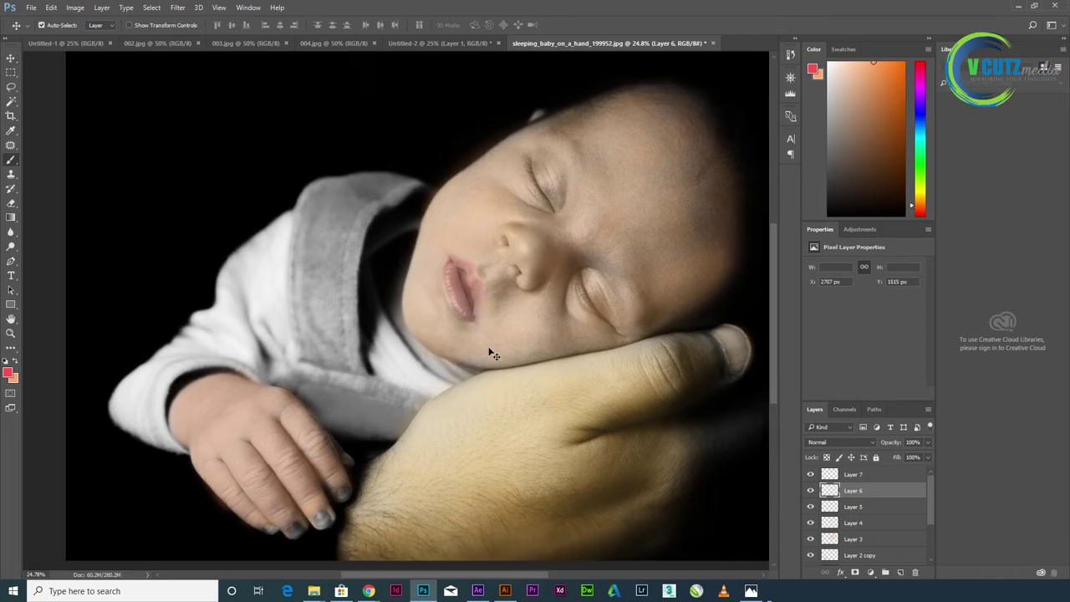
key("b")
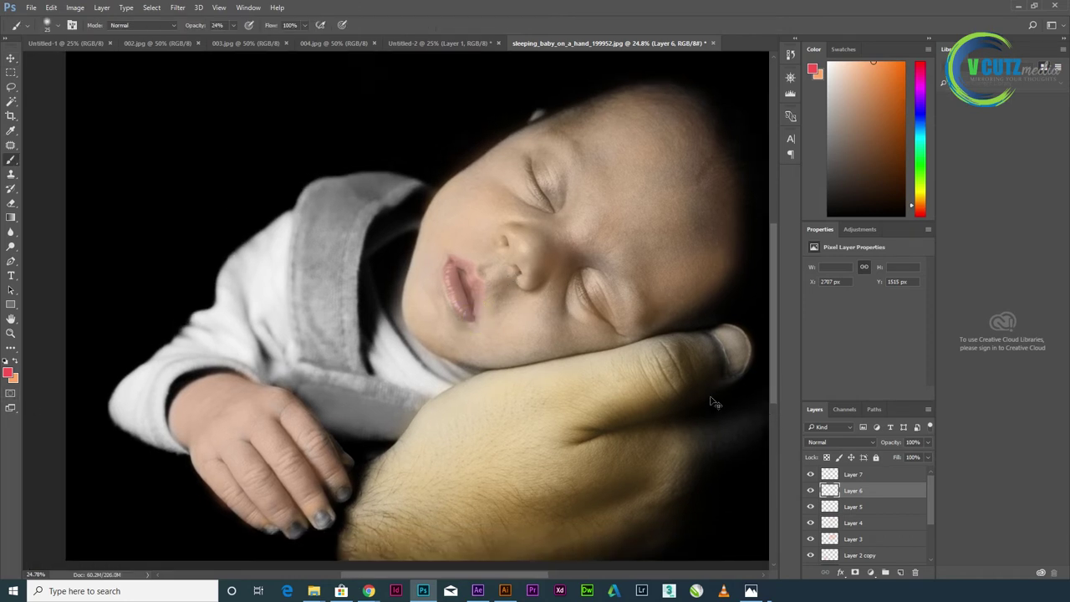
key("ctrl+shift+n")
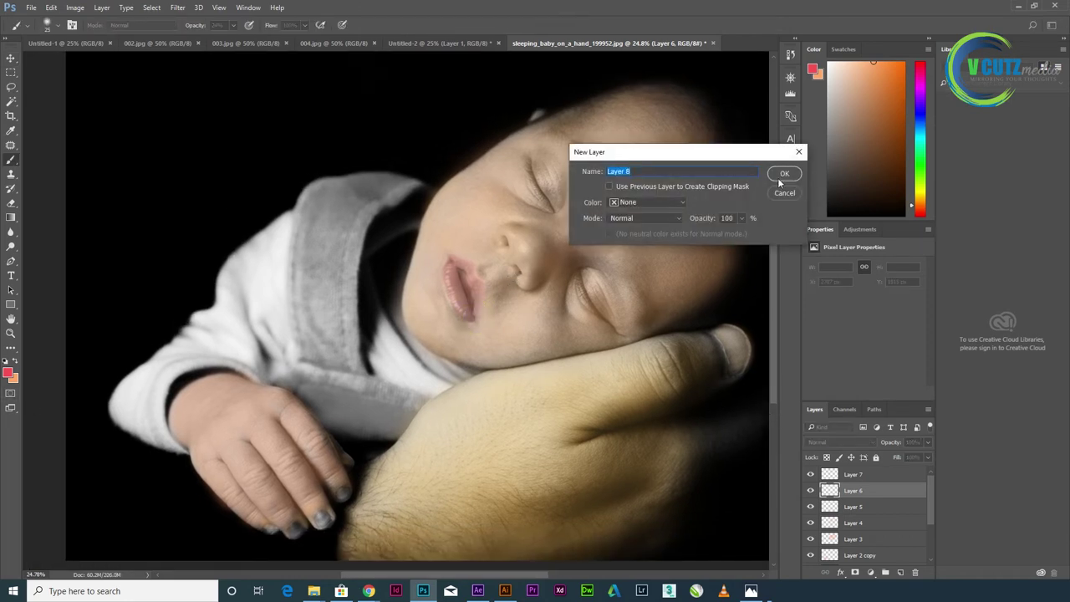
left_click(785, 173)
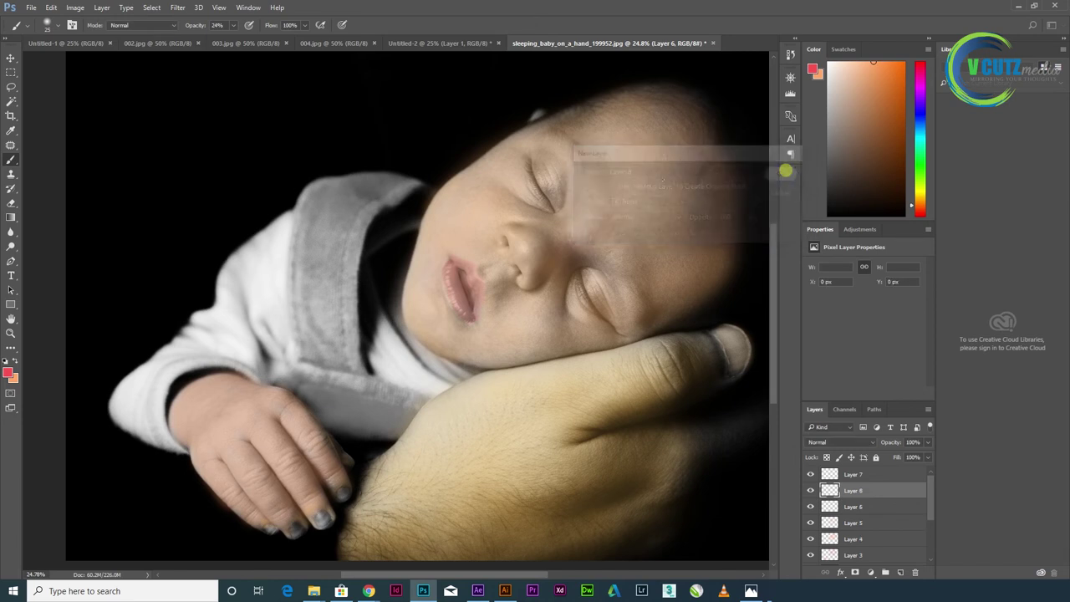
left_click(9, 374)
left_click_drag(633, 250, 632, 240)
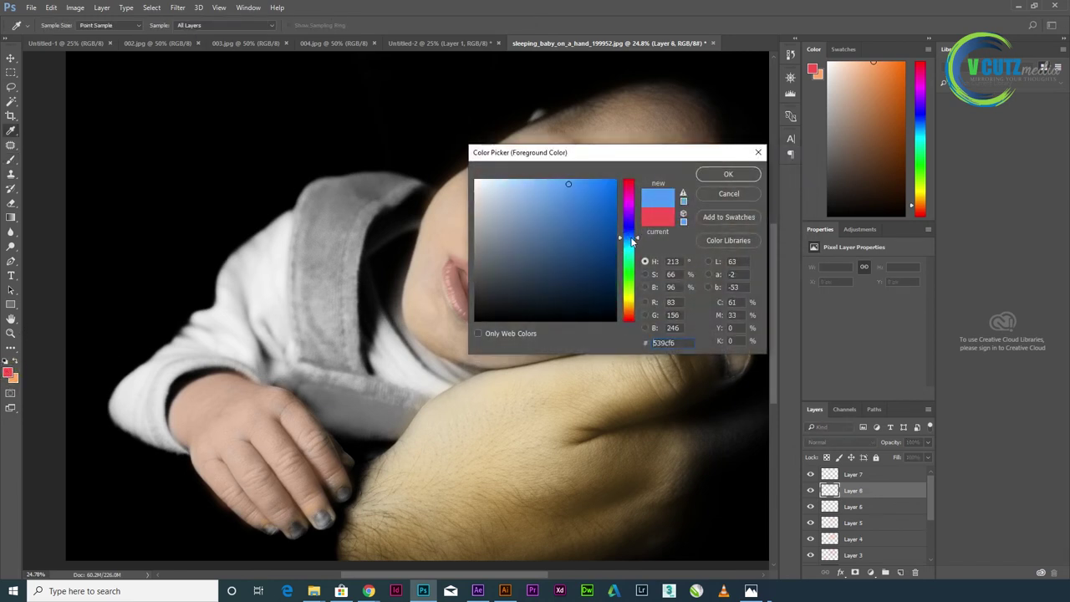
left_click(555, 184)
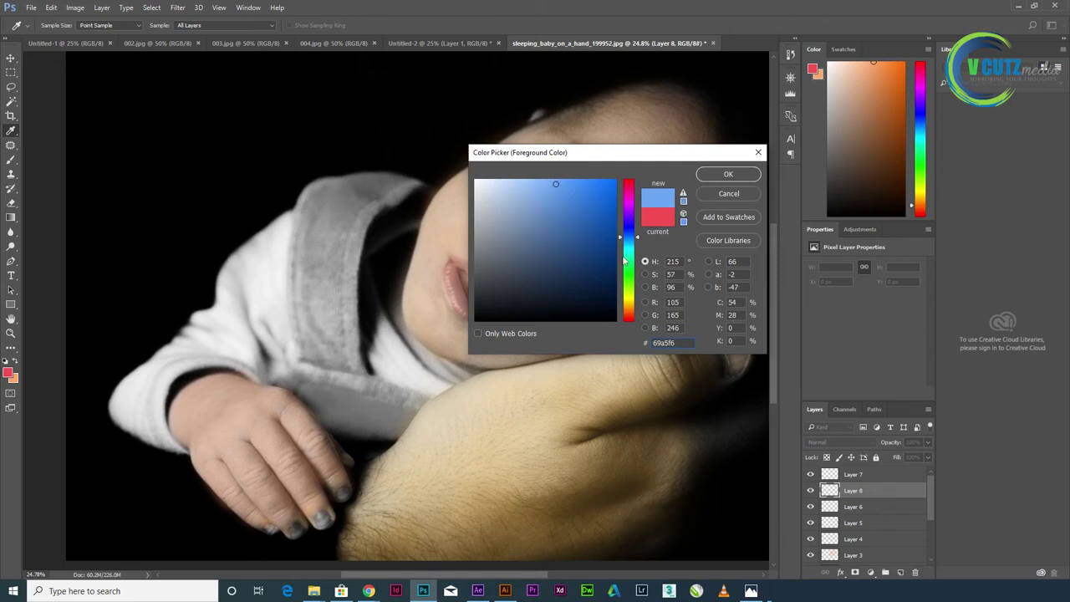
left_click_drag(630, 239, 632, 244)
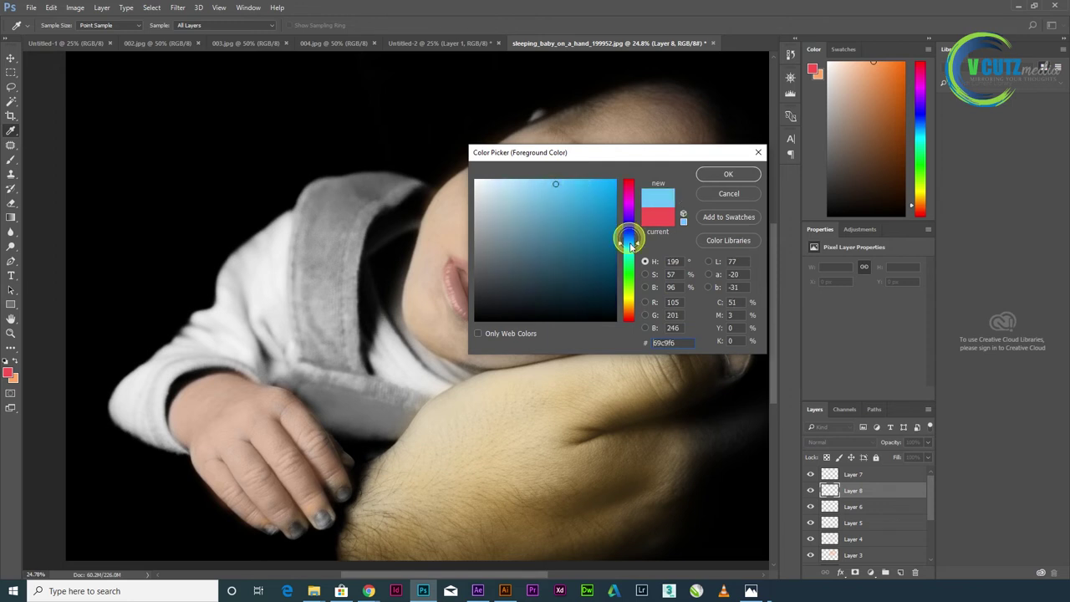
left_click(719, 175)
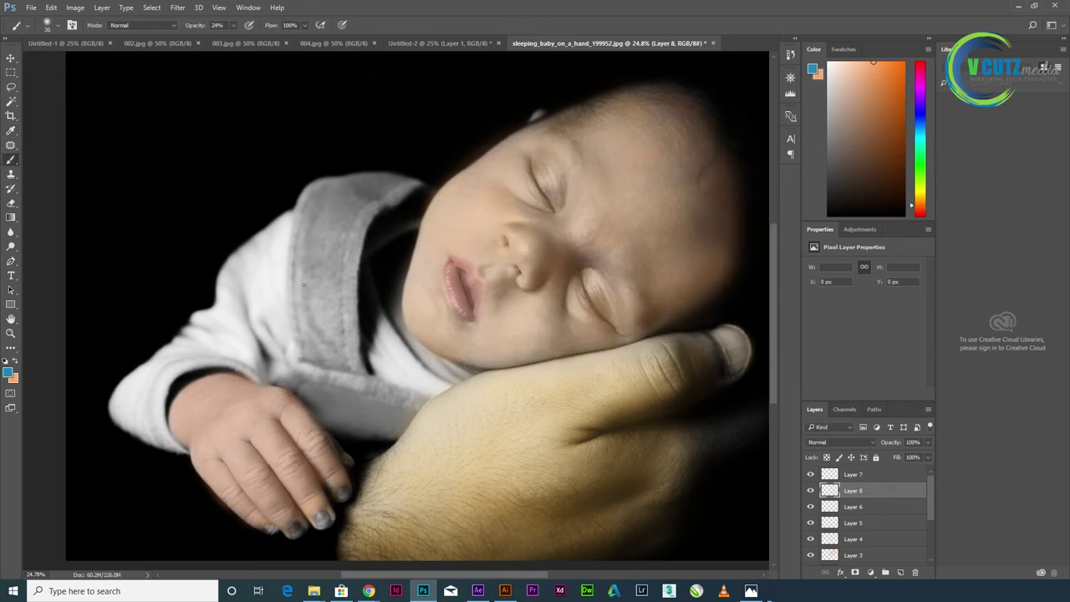
With a size-200 brush, paint light blue over the sleeve from elbow to wrist
key("bracketright")
key("bracketright")
key("bracketright")
key("bracketleft")
key("bracketleft")
key("bracketleft")
mouse_move(150, 422)
left_mouse_down()
mouse_move(147, 394)
mouse_move(129, 414)
mouse_move(117, 401)
mouse_move(197, 322)
mouse_move(230, 311)
mouse_move(233, 262)
mouse_move(289, 217)
mouse_move(293, 356)
mouse_move(255, 372)
mouse_move(207, 358)
mouse_move(176, 369)
left_mouse_up()
mouse_move(158, 384)
left_mouse_down()
mouse_move(170, 446)
mouse_move(182, 444)
left_mouse_up()
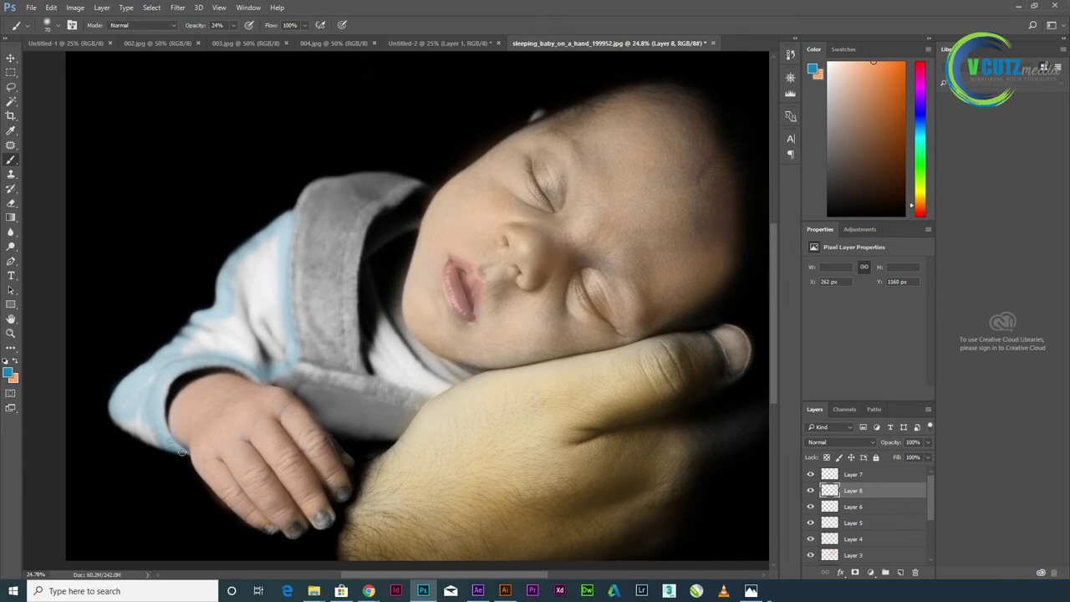
scroll(181, 453, "up", 2)
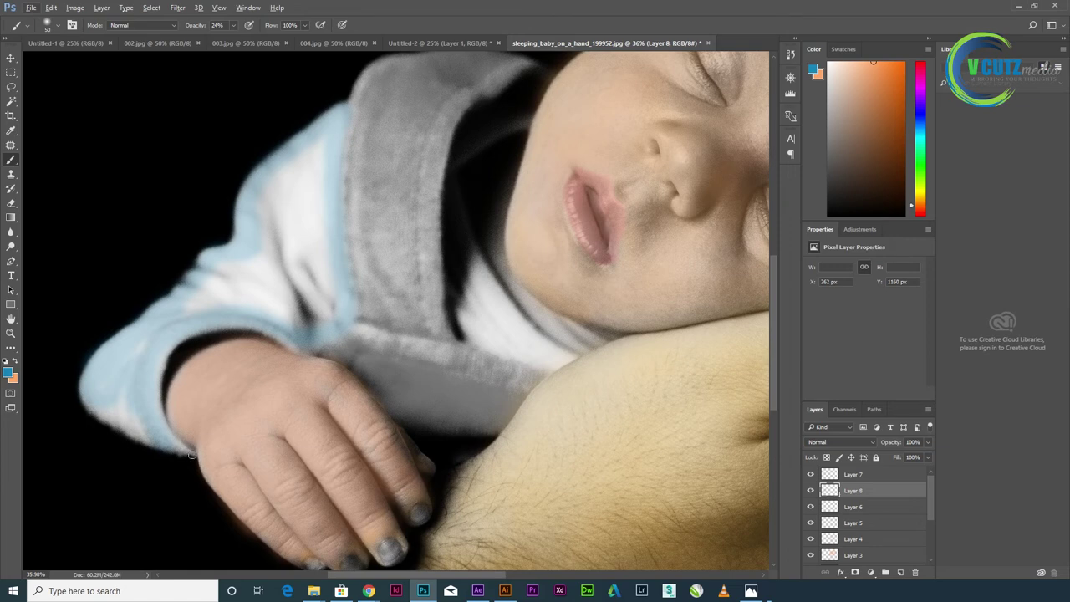
left_click_drag(191, 454, 140, 432)
left_click_drag(107, 413, 132, 416)
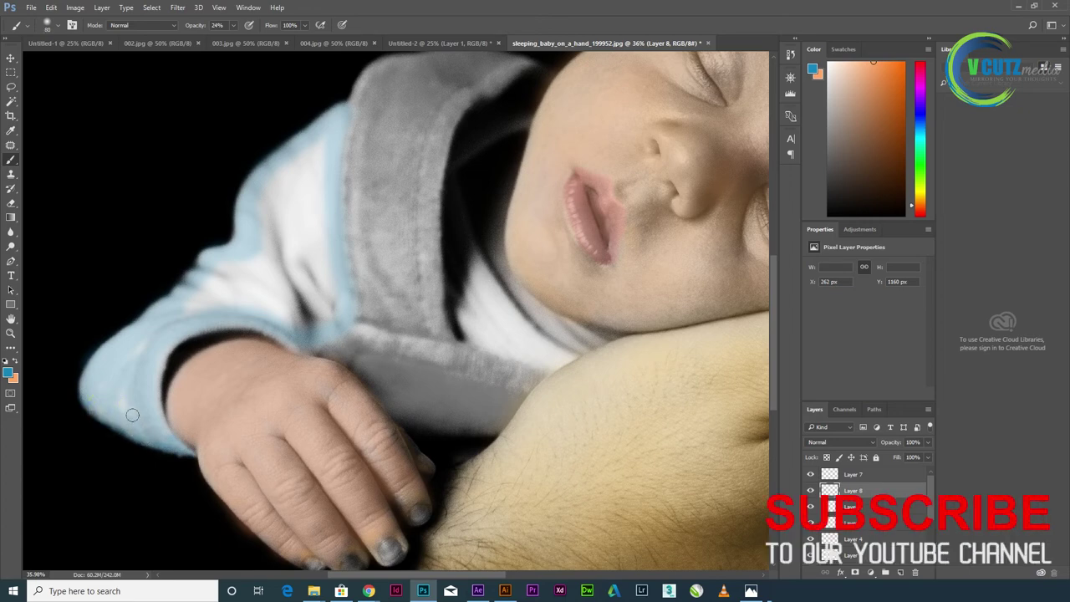
left_click_drag(184, 320, 167, 369)
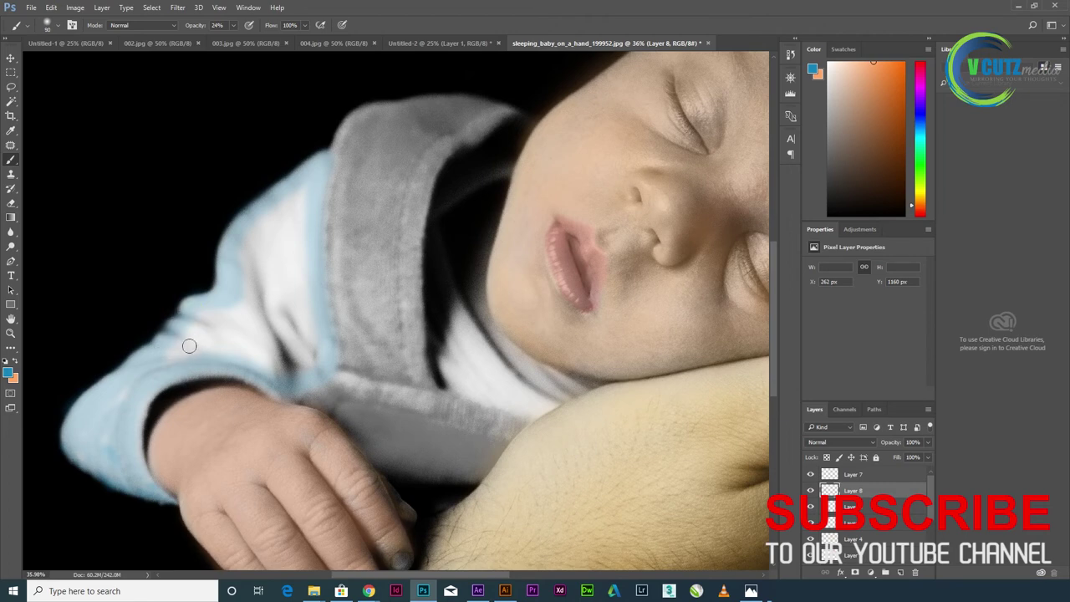
Paint light blue along the sleeve edge and the grey cuff near the hand
key("bracketright")
mouse_move(174, 353)
left_mouse_down()
mouse_move(315, 352)
mouse_move(294, 243)
mouse_move(263, 296)
mouse_move(279, 289)
mouse_move(270, 279)
mouse_move(298, 366)
mouse_move(200, 325)
mouse_move(256, 325)
mouse_move(198, 329)
mouse_move(115, 399)
mouse_move(112, 447)
mouse_move(143, 501)
mouse_move(130, 433)
mouse_move(108, 465)
mouse_move(115, 473)
mouse_move(78, 423)
mouse_move(194, 347)
left_mouse_up()
key("bracketright")
key("bracketright")
key("bracketright")
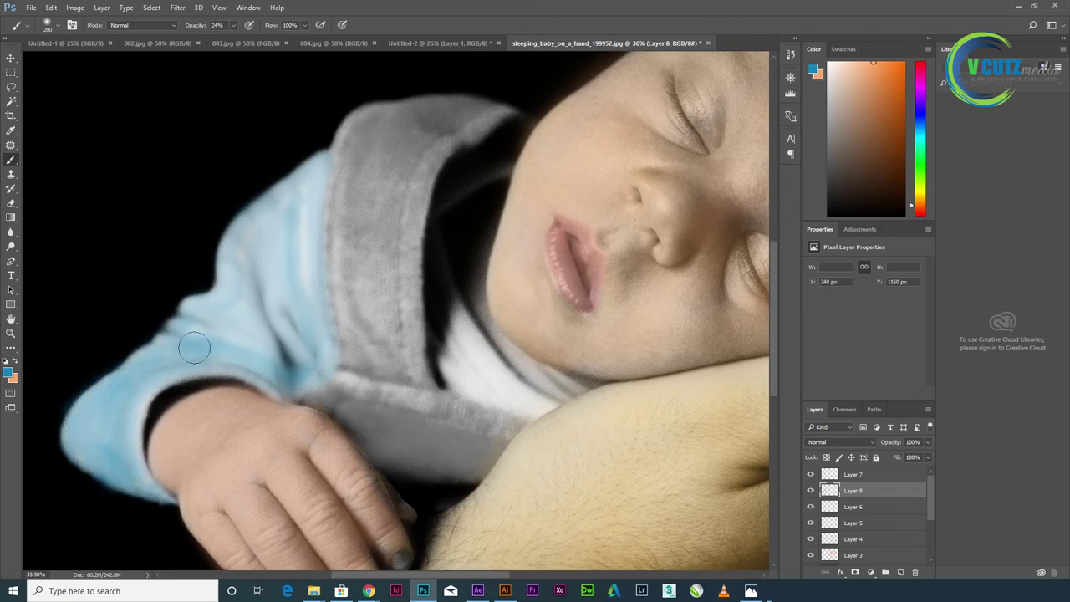
left_click_drag(348, 243, 335, 276)
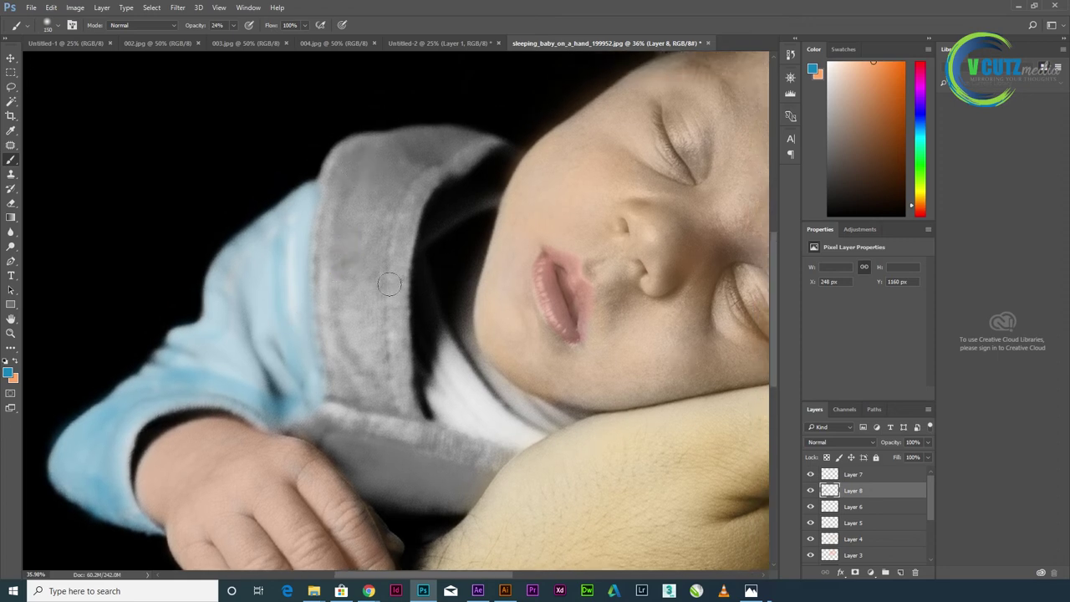
left_click(309, 428)
mouse_move(334, 411)
left_mouse_down()
mouse_move(497, 459)
mouse_move(490, 469)
left_mouse_up()
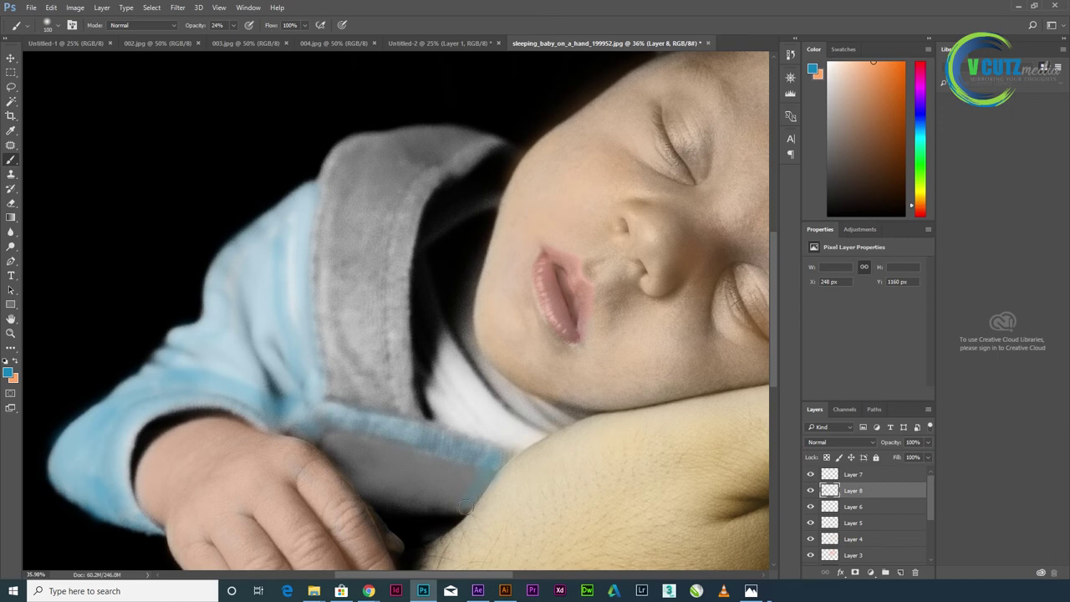
left_click_drag(448, 507, 339, 456)
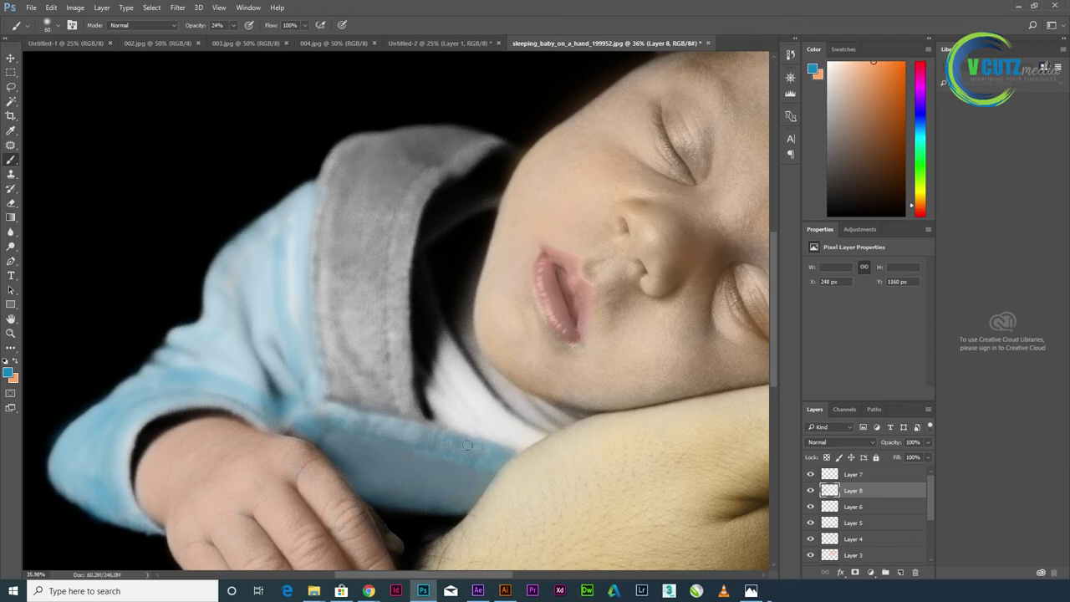
mouse_move(449, 432)
left_mouse_down()
mouse_move(313, 409)
mouse_move(477, 451)
left_mouse_up()
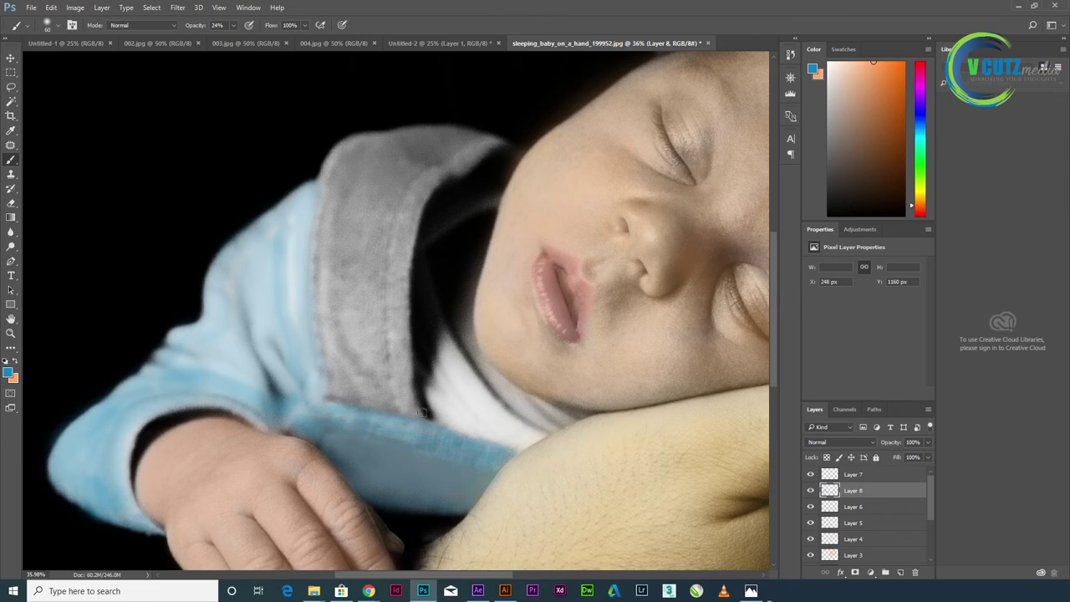
Dismiss the accidental New Document window and create an empty Layer 9 above Layer 8
key("ctrl+n")
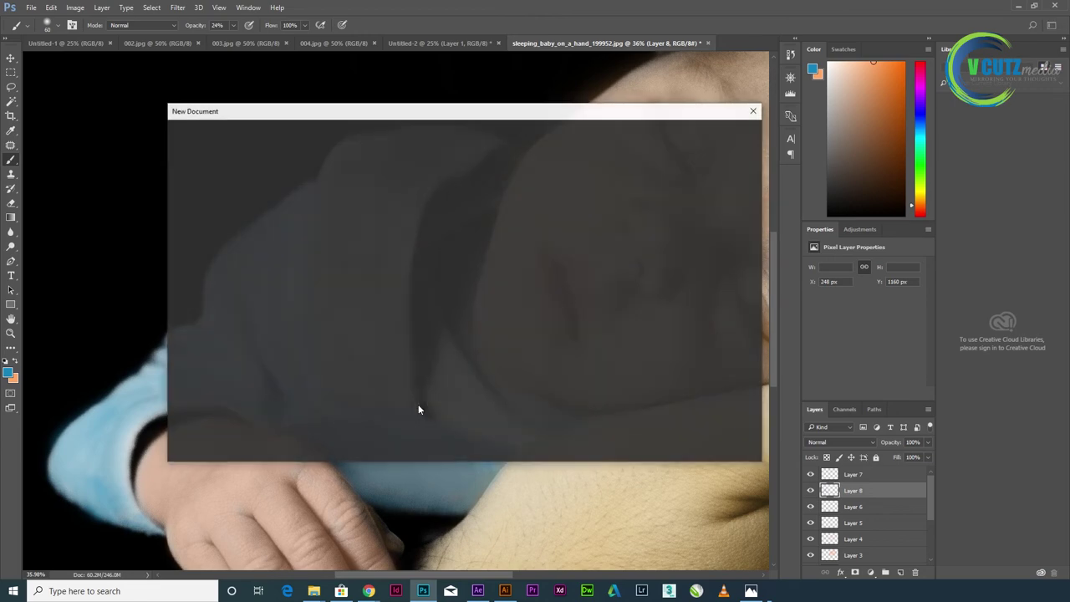
left_click(754, 110)
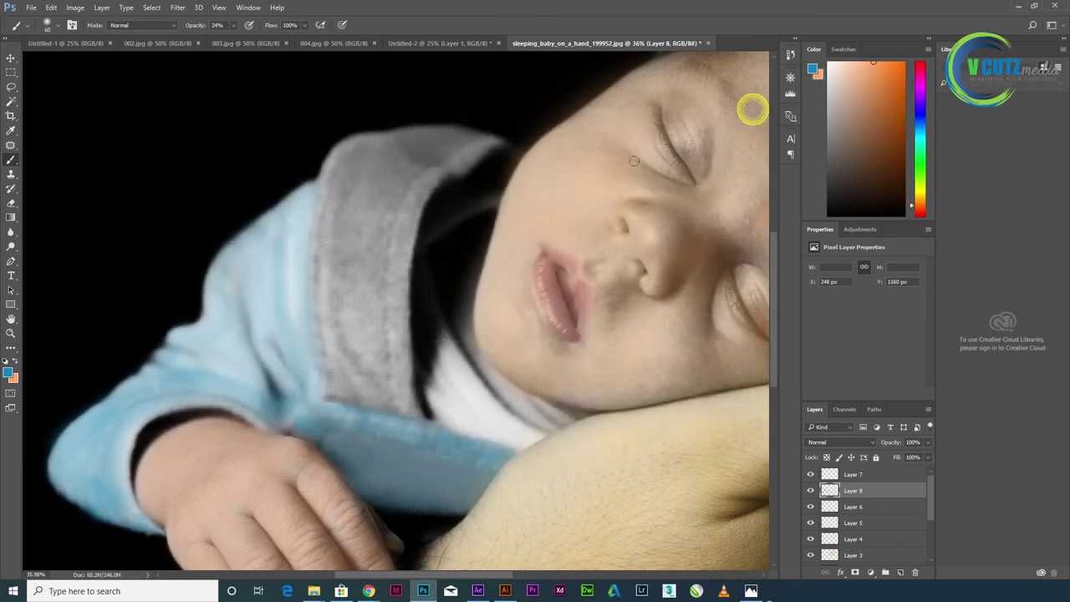
key("ctrl+shift+n")
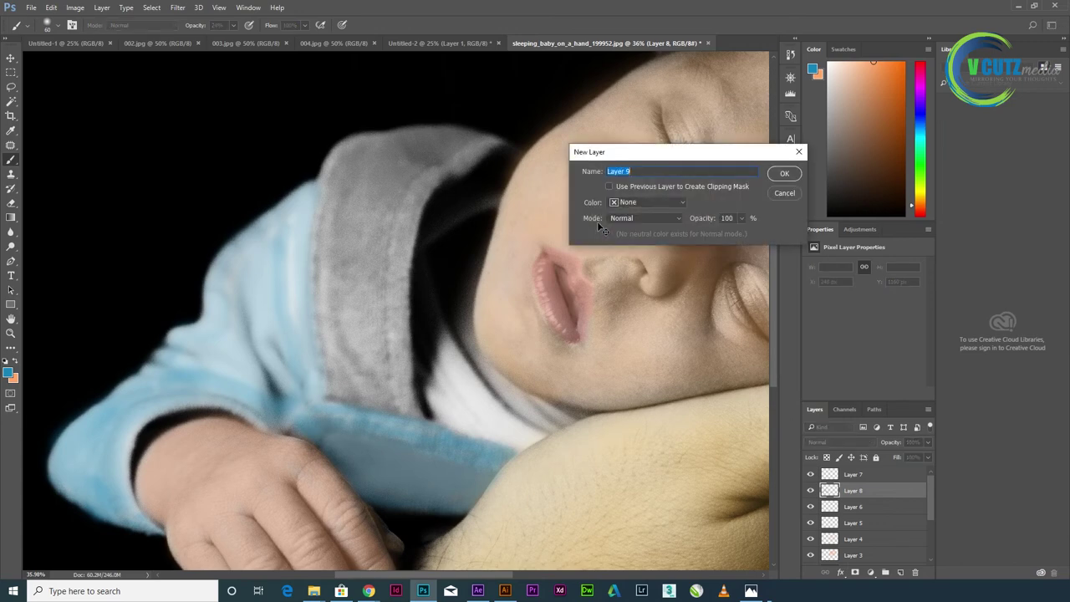
left_click(785, 174)
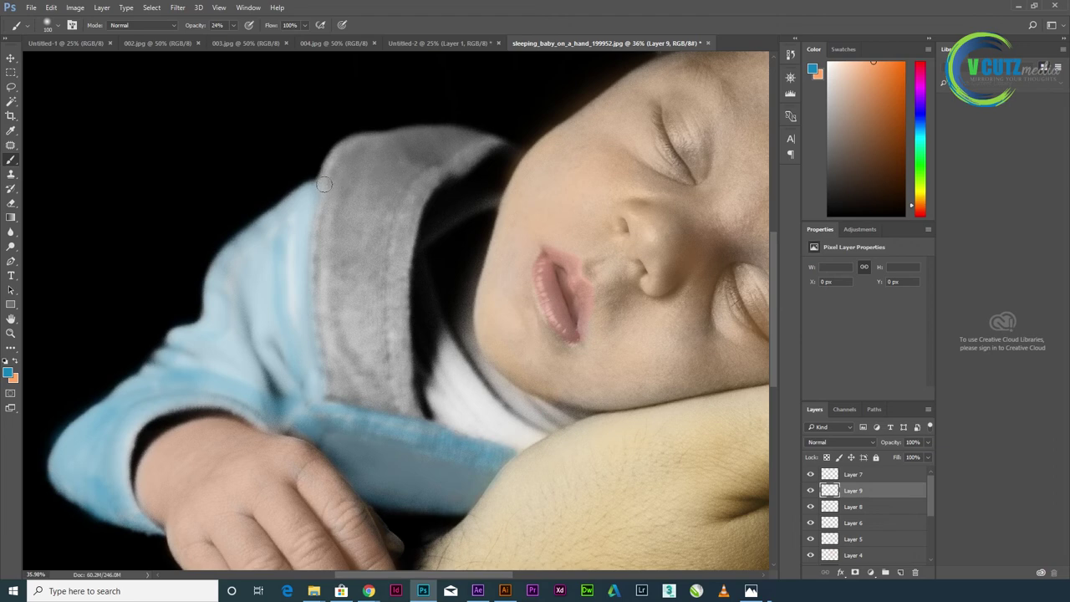
Paint blue over the grey hood strip and along the hood edges beside the face
left_click_drag(324, 184, 336, 152)
mouse_move(411, 216)
left_mouse_down()
mouse_move(400, 353)
mouse_move(413, 404)
mouse_move(393, 331)
left_mouse_up()
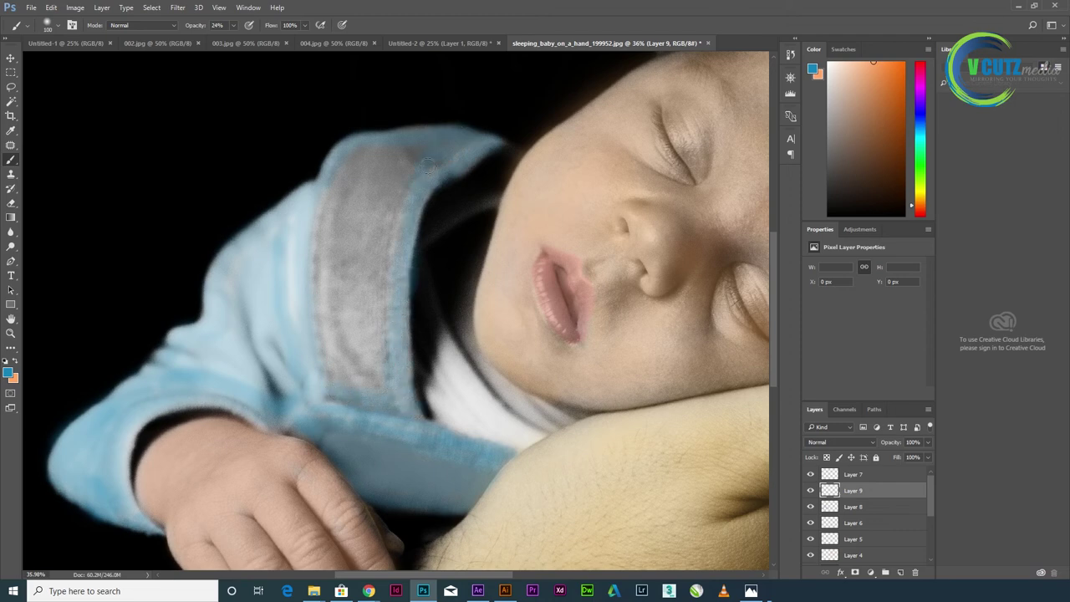
mouse_move(356, 160)
left_mouse_down()
mouse_move(323, 226)
mouse_move(332, 390)
mouse_move(394, 251)
mouse_move(421, 153)
left_mouse_up()
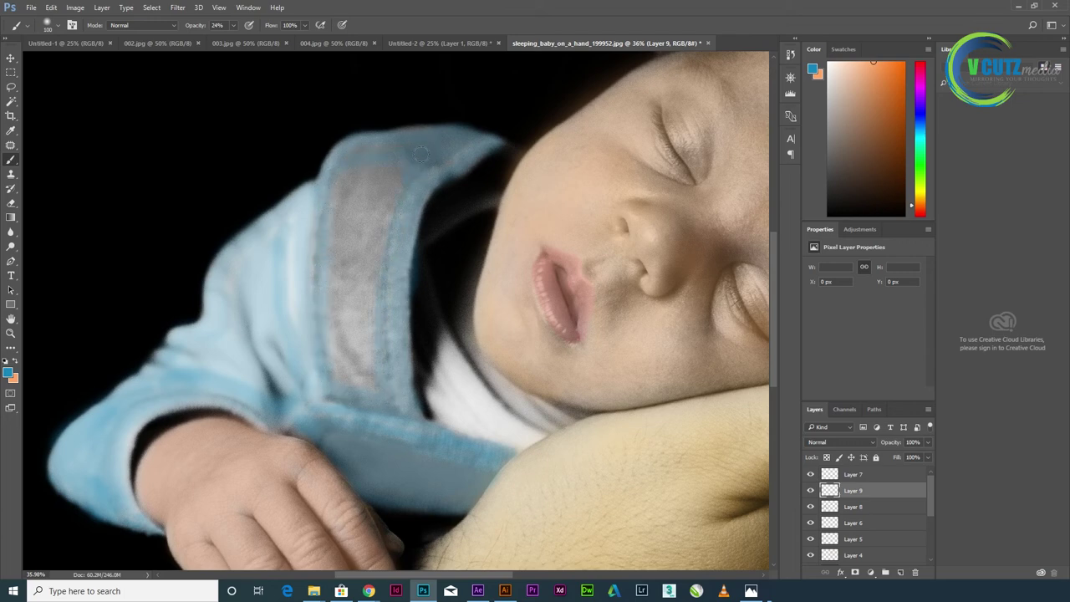
mouse_move(355, 384)
left_mouse_down()
mouse_move(339, 255)
mouse_move(368, 157)
left_mouse_up()
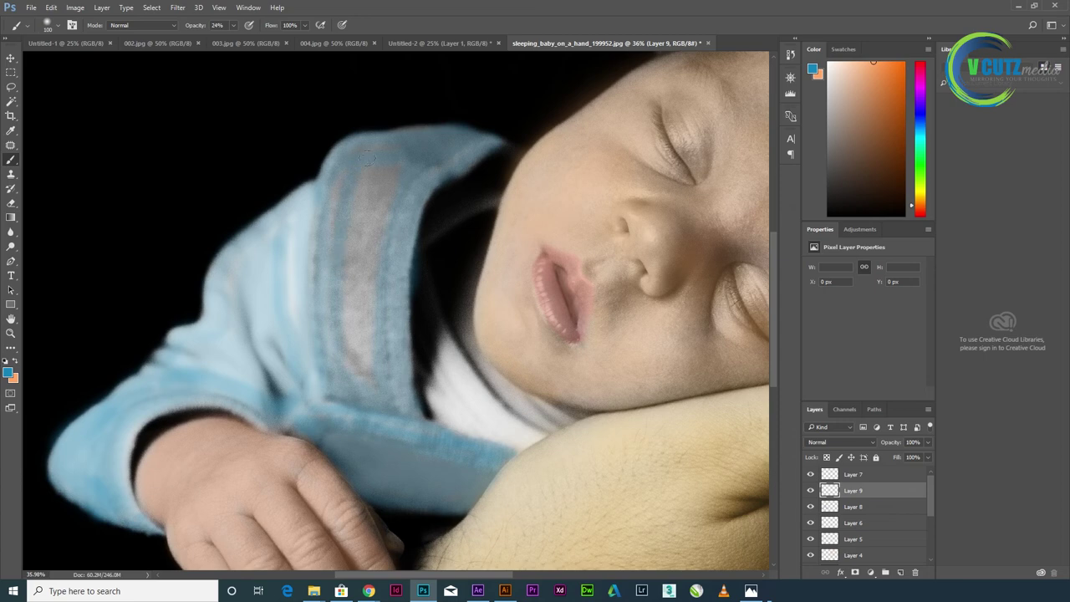
mouse_move(331, 293)
left_mouse_down()
mouse_move(368, 387)
mouse_move(386, 242)
left_mouse_up()
mouse_move(401, 156)
left_mouse_down()
mouse_move(365, 340)
mouse_move(360, 201)
mouse_move(347, 323)
left_mouse_up()
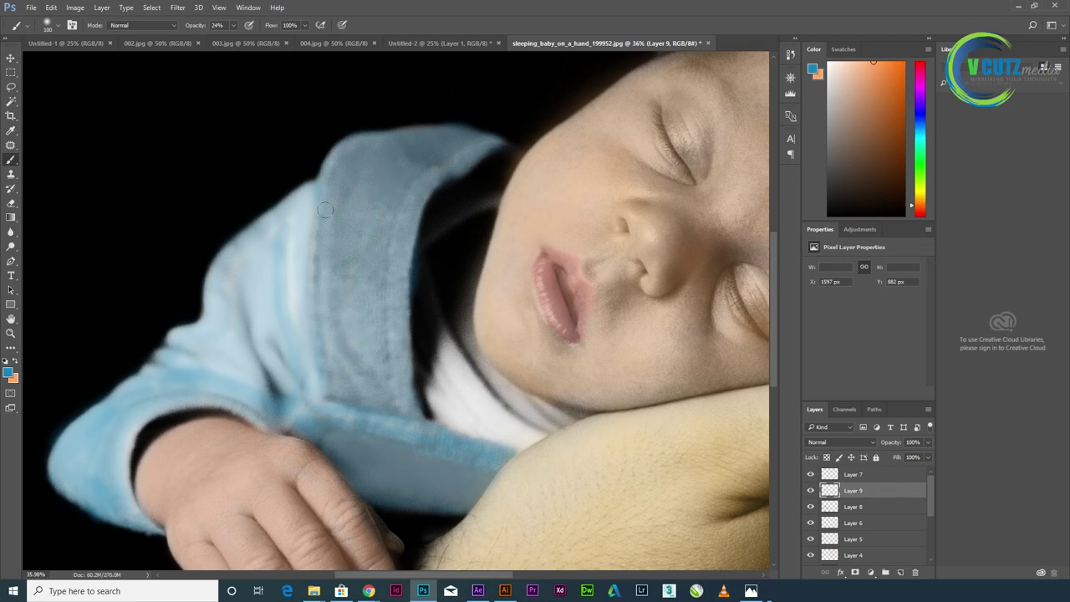
mouse_move(494, 158)
left_mouse_down()
mouse_move(489, 198)
mouse_move(415, 255)
left_mouse_up()
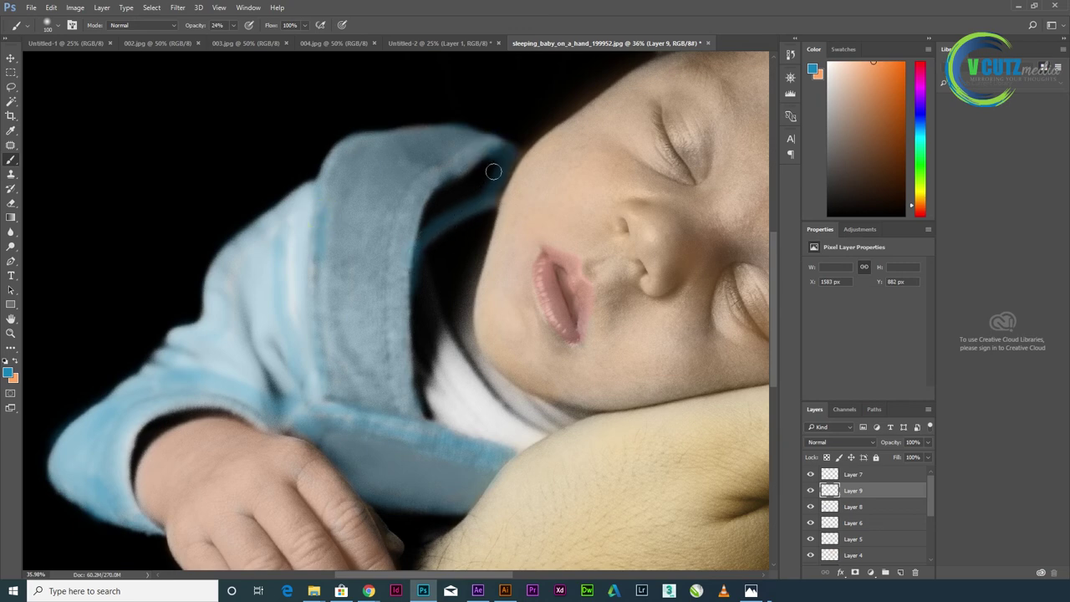
mouse_move(493, 171)
left_mouse_down()
mouse_move(430, 220)
mouse_move(475, 182)
mouse_move(423, 273)
mouse_move(456, 246)
mouse_move(413, 306)
mouse_move(429, 354)
left_mouse_up()
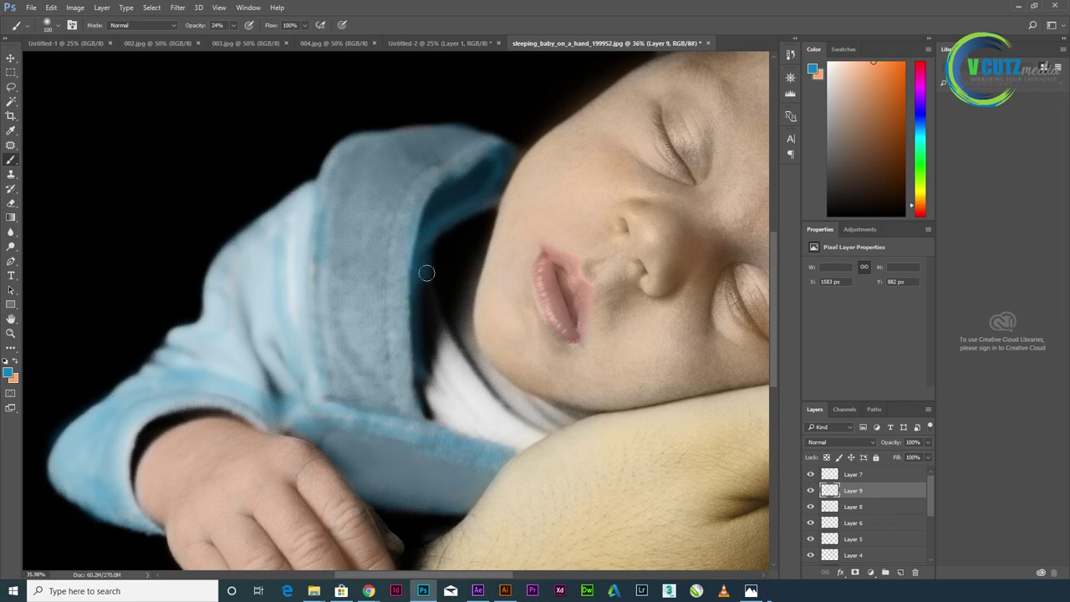
left_click_drag(425, 267, 451, 343)
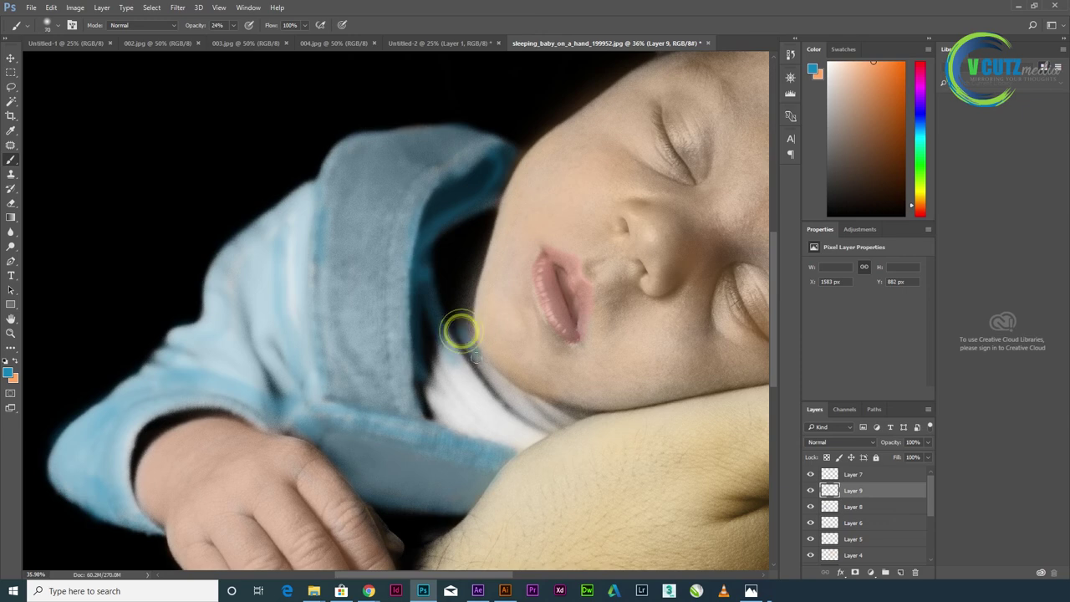
Tint the white collar by the neck blue and touch up remaining hood spots
mouse_move(460, 332)
left_mouse_down()
mouse_move(485, 368)
mouse_move(550, 413)
left_mouse_up()
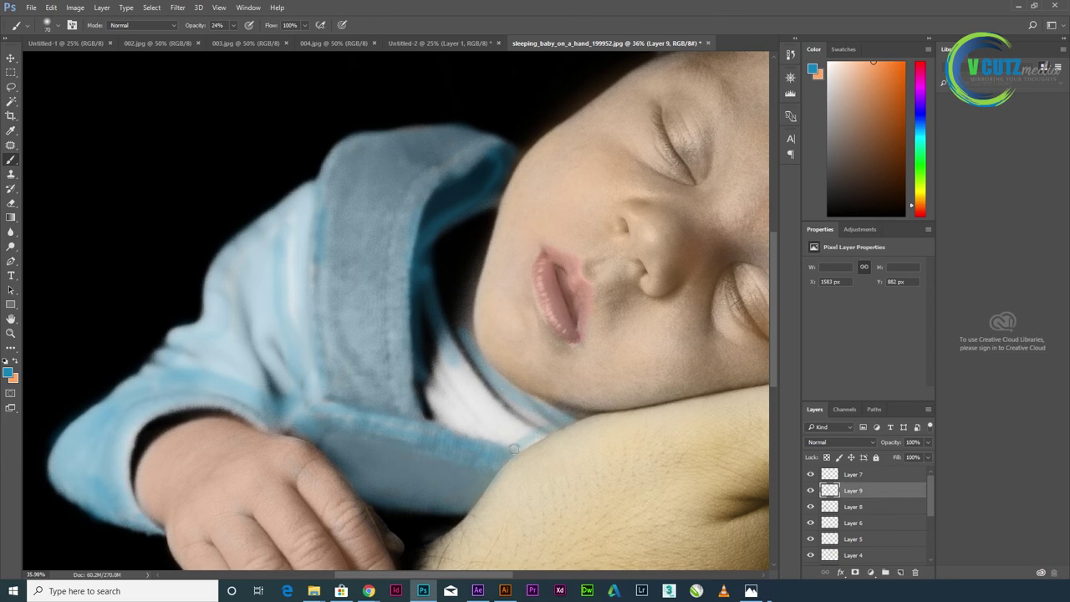
mouse_move(552, 427)
left_mouse_down()
mouse_move(497, 446)
mouse_move(434, 404)
mouse_move(447, 360)
mouse_move(459, 395)
mouse_move(454, 354)
mouse_move(459, 387)
mouse_move(437, 361)
mouse_move(494, 430)
mouse_move(443, 397)
mouse_move(535, 424)
mouse_move(452, 352)
mouse_move(439, 385)
mouse_move(451, 424)
left_mouse_up()
key("]")
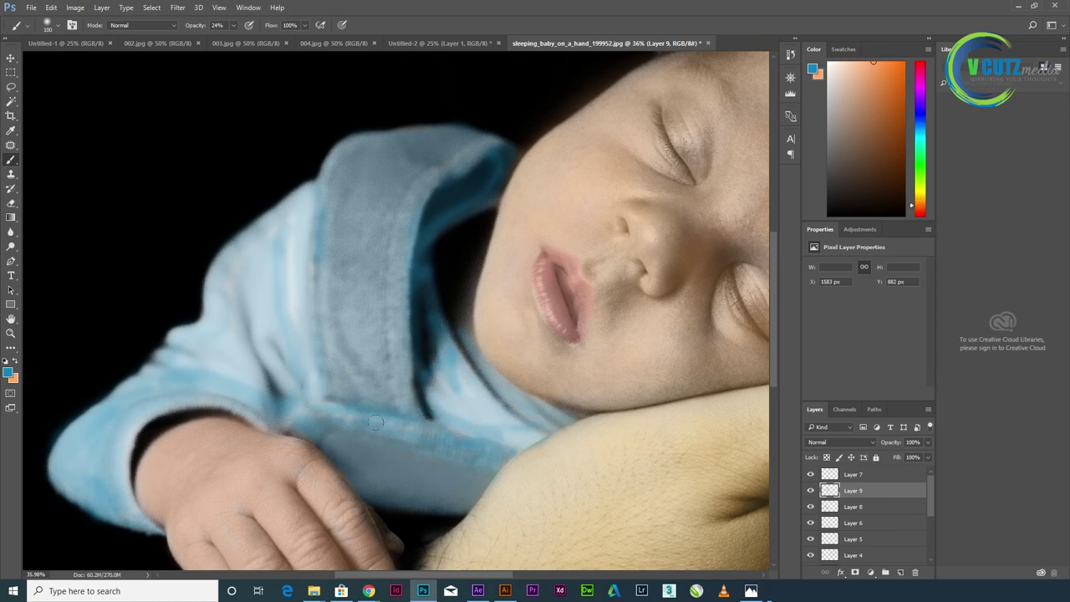
left_click(381, 424)
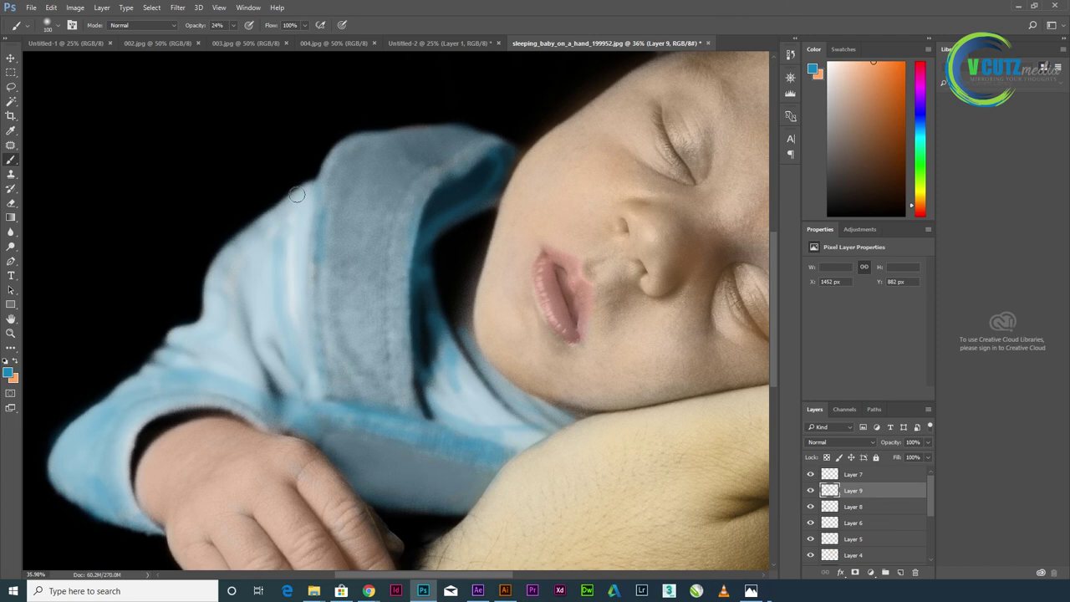
key("bracketleft")
key("bracketleft")
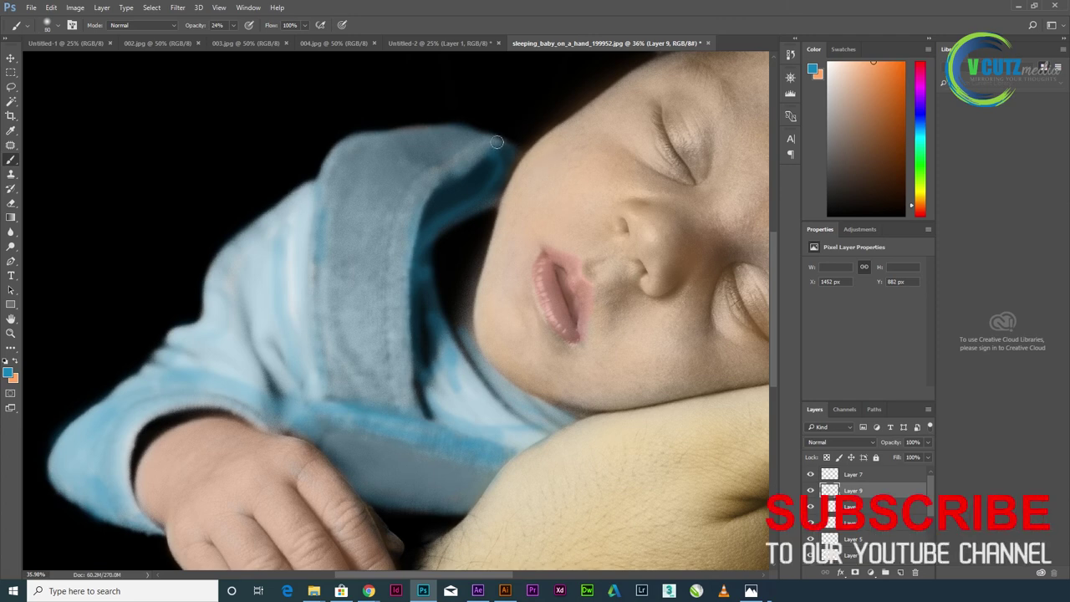
left_click(497, 142)
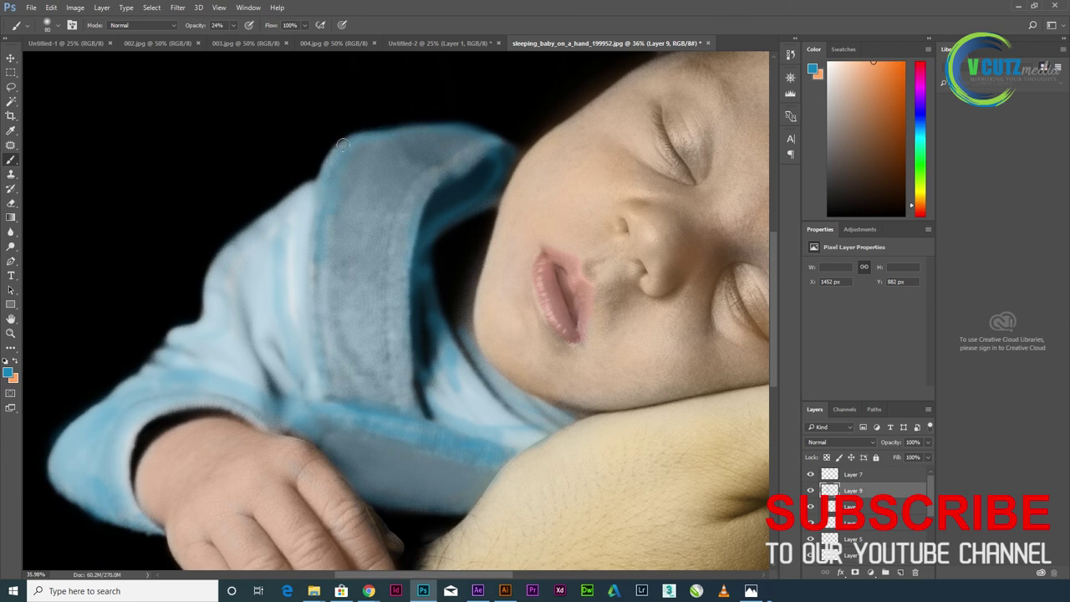
left_click(415, 407)
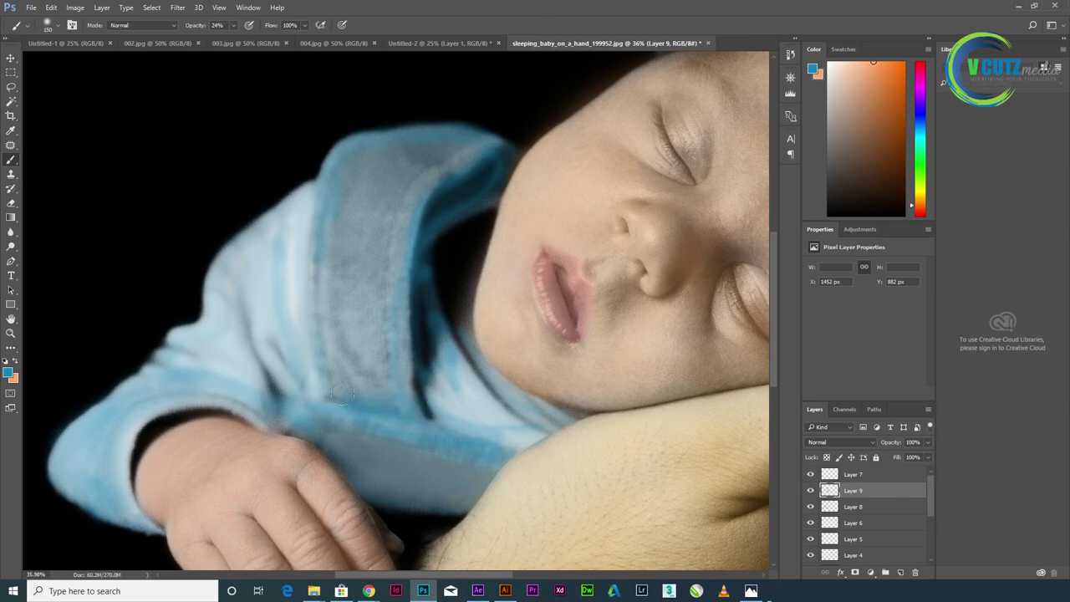
left_click_drag(376, 147, 394, 264)
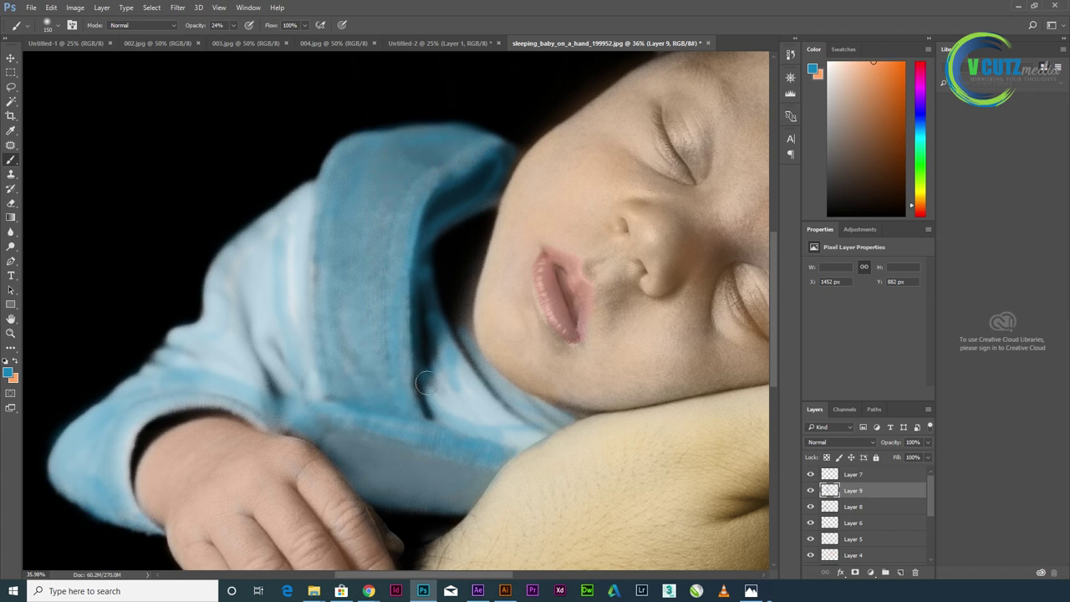
mouse_move(432, 382)
left_mouse_down()
mouse_move(464, 376)
mouse_move(534, 431)
left_mouse_up()
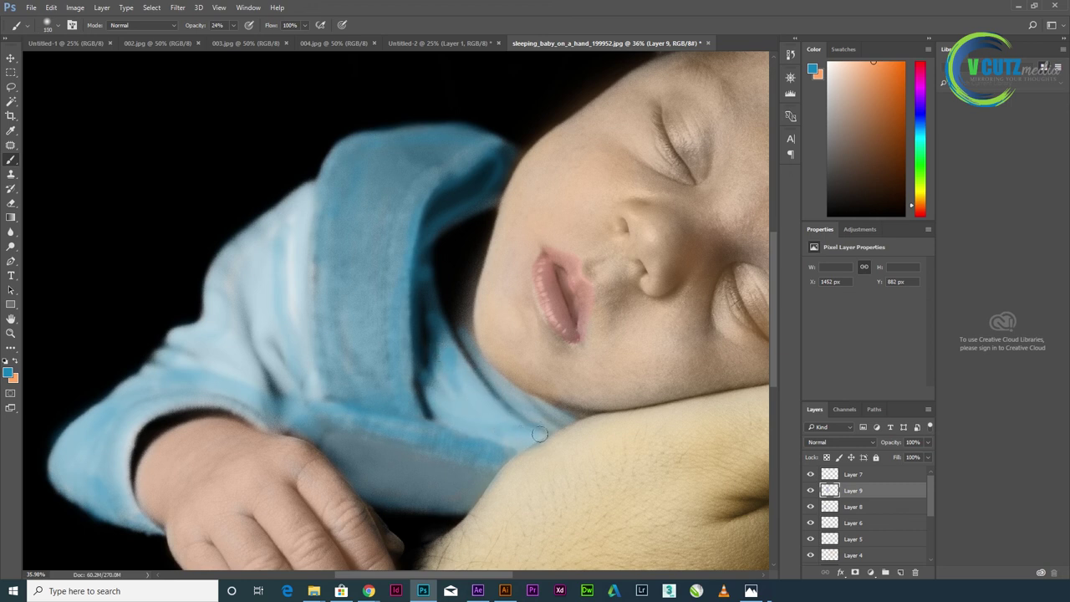
left_click(540, 434)
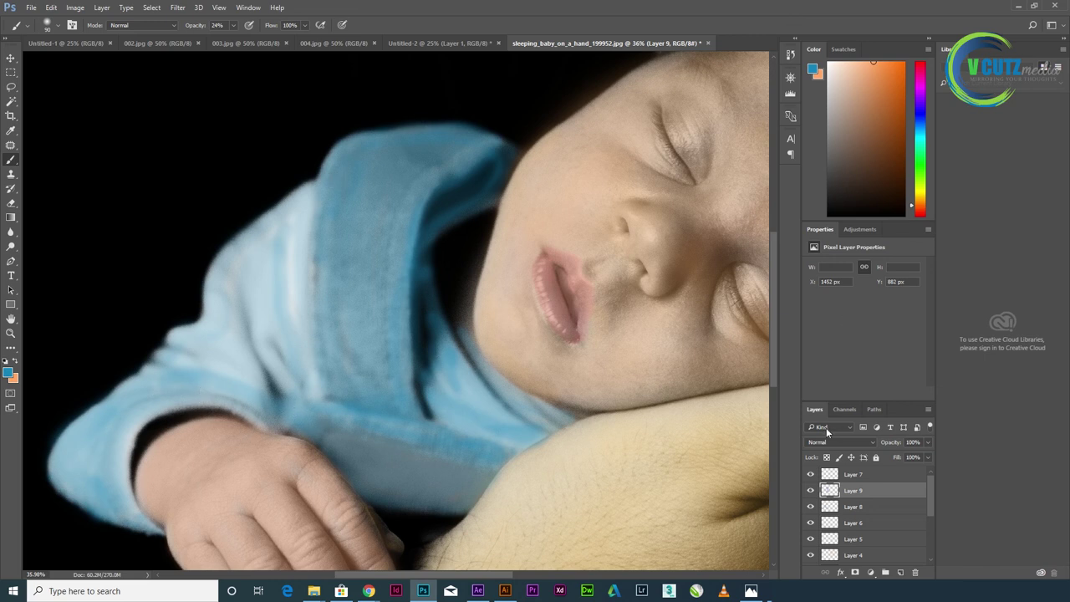
Apply a Levels midtone of 0.91 to Layer 9's blue paint
key("ctrl+l")
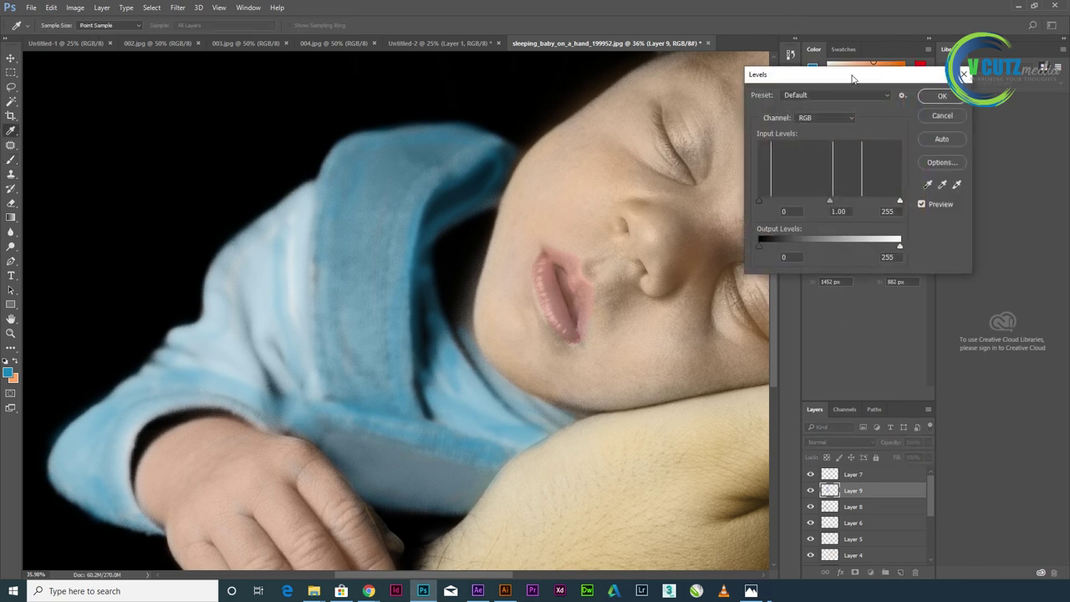
left_click_drag(830, 206, 834, 205)
left_click(941, 97)
Select Layer 8 by clicking the sleeve paint with the Move tool
key("b")
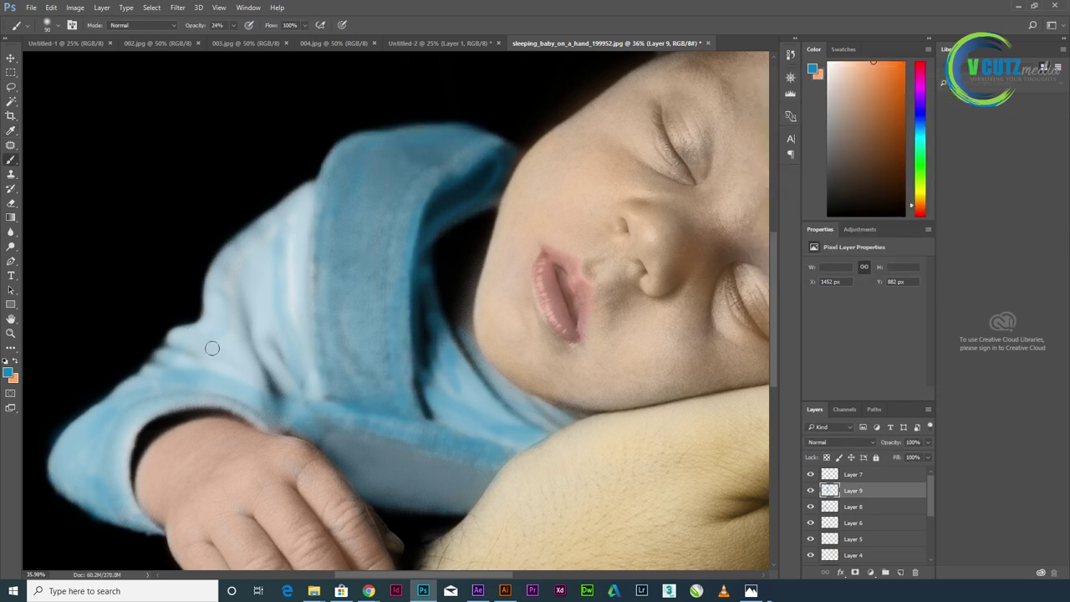
key("v")
left_click(224, 337)
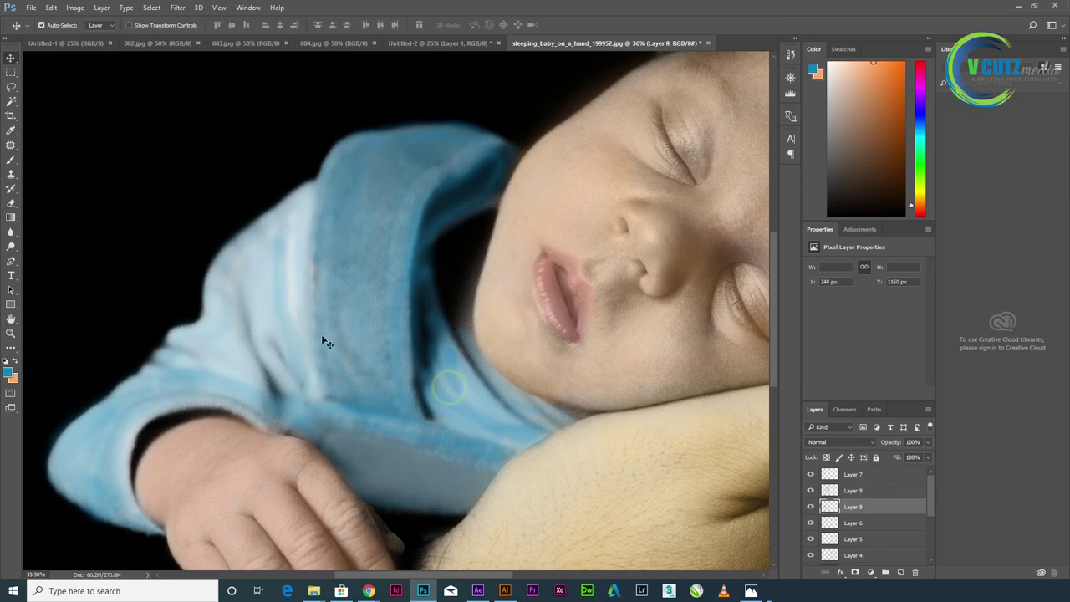
Brush deeper blue along the hood's outer edge, upper hood band and sleeve on Layer 8
left_click(11, 160)
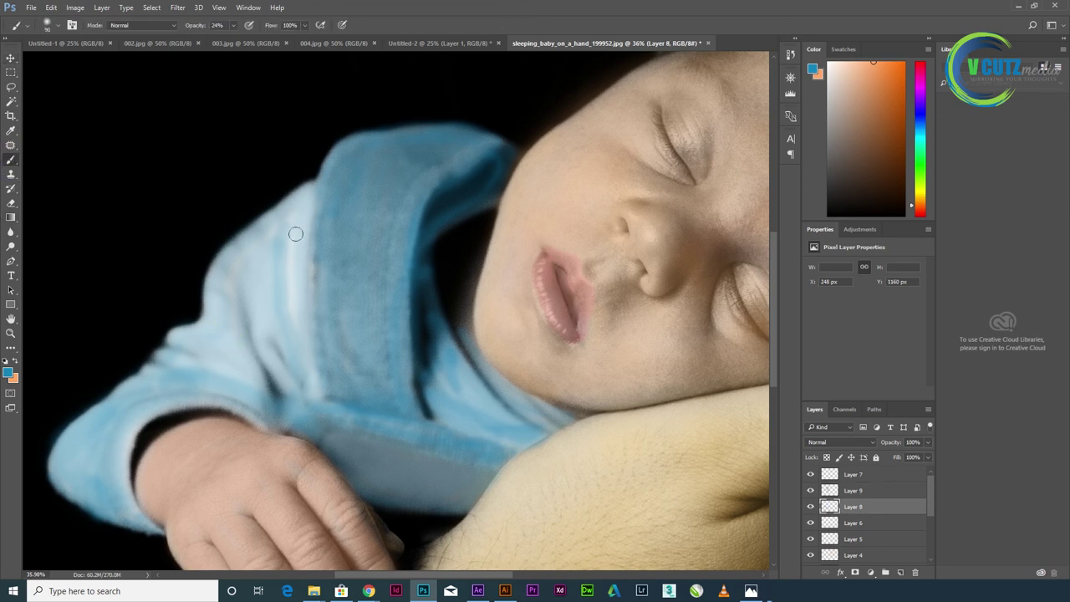
left_click(309, 191)
mouse_move(303, 194)
left_mouse_down()
mouse_move(227, 259)
mouse_move(202, 329)
left_mouse_up()
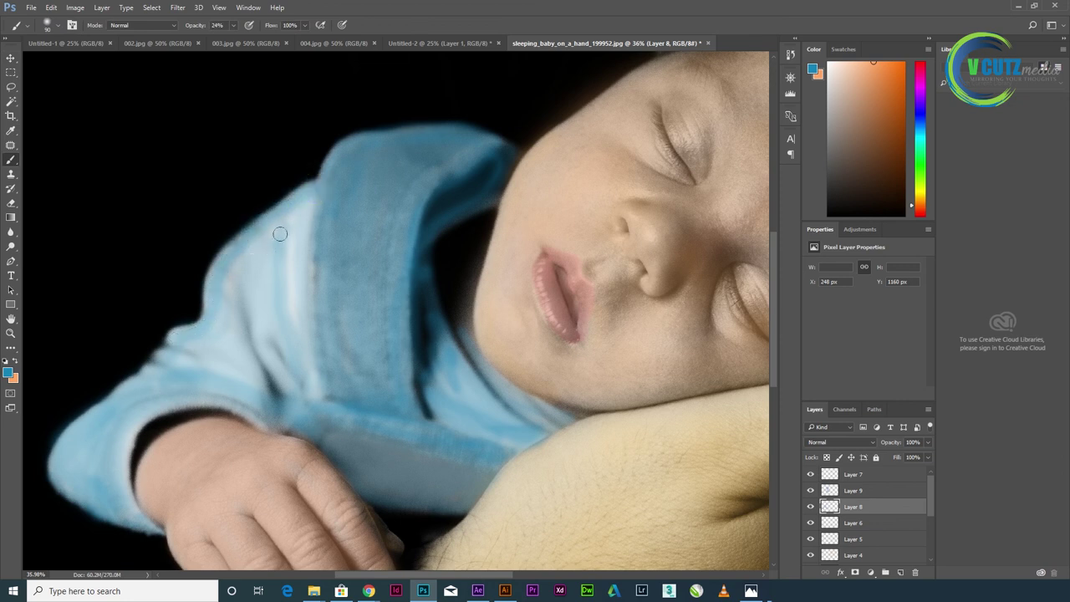
mouse_move(301, 208)
left_mouse_down()
mouse_move(262, 230)
mouse_move(199, 348)
mouse_move(156, 374)
mouse_move(205, 358)
mouse_move(298, 389)
mouse_move(306, 323)
mouse_move(294, 374)
mouse_move(196, 358)
mouse_move(219, 353)
mouse_move(270, 294)
mouse_move(276, 328)
left_mouse_up()
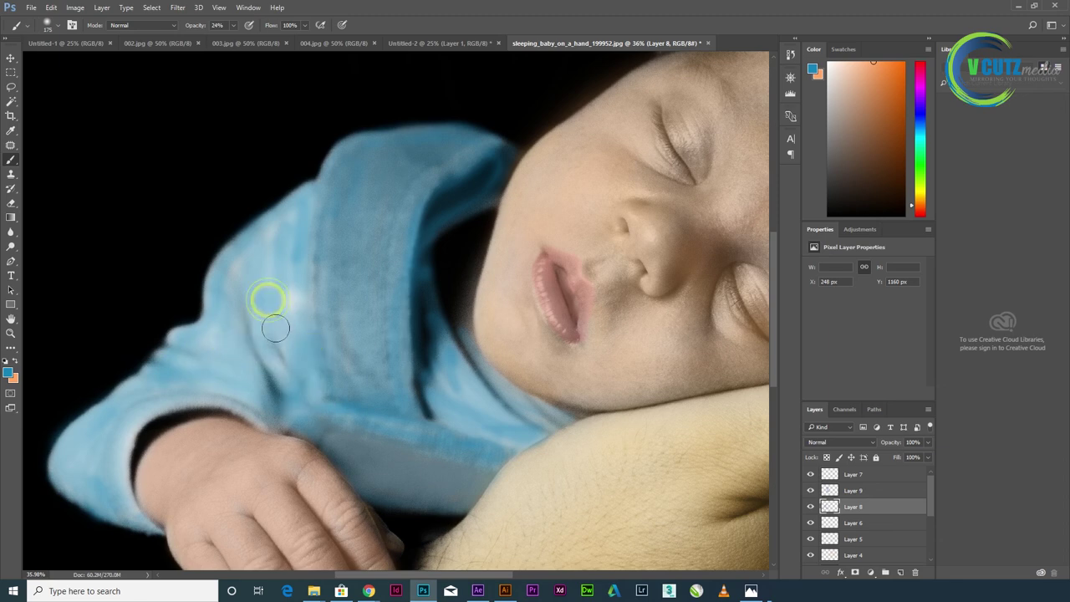
left_click(108, 435)
Duplicate Layer 8 and set the copy's blend mode to Lighter Color
scroll(117, 428, "down", 2)
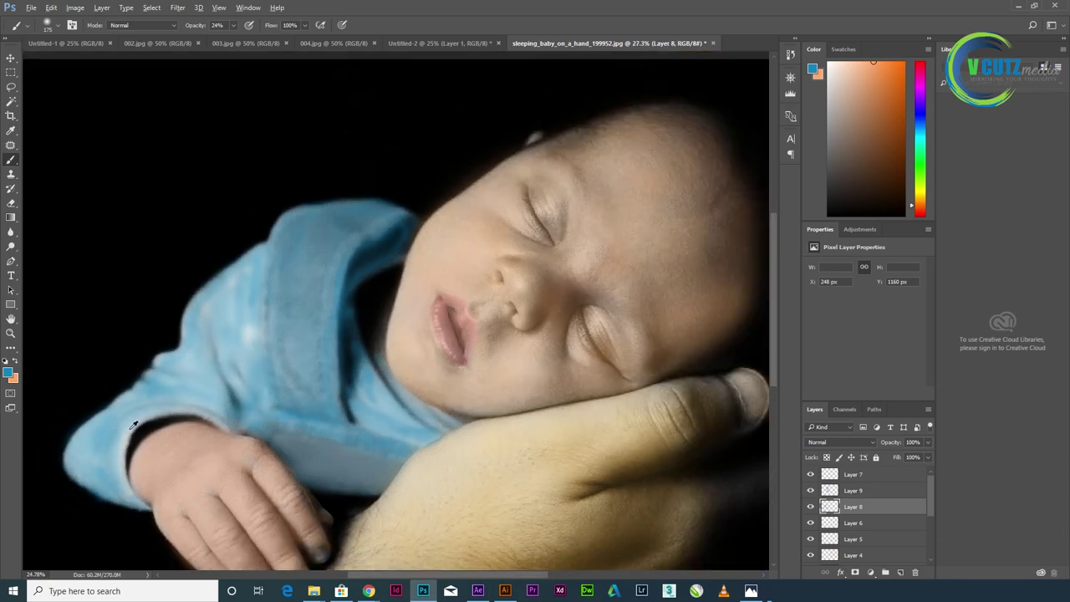
scroll(134, 427, "down", 2)
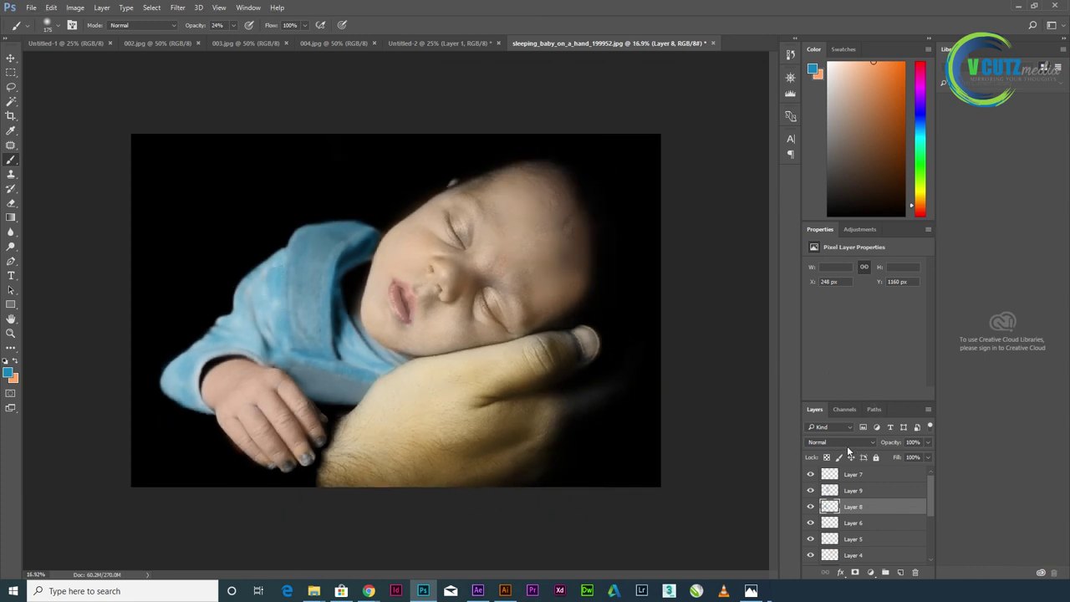
key("ctrl+j")
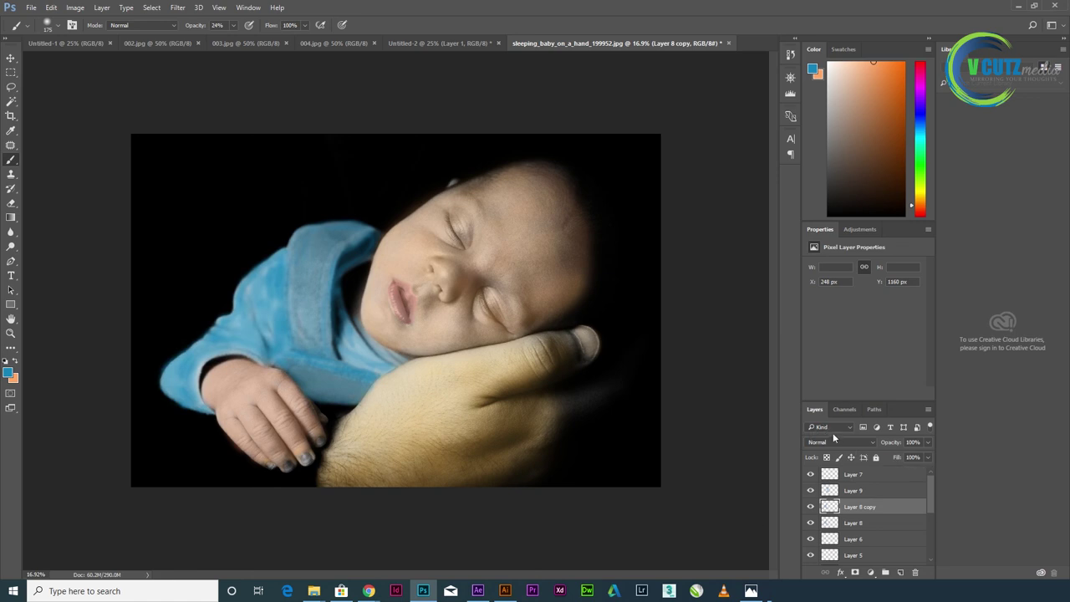
left_click(837, 442)
left_click(837, 444)
scroll(832, 440, "down", 1)
scroll(831, 442, "down", 1)
scroll(830, 442, "down", 1)
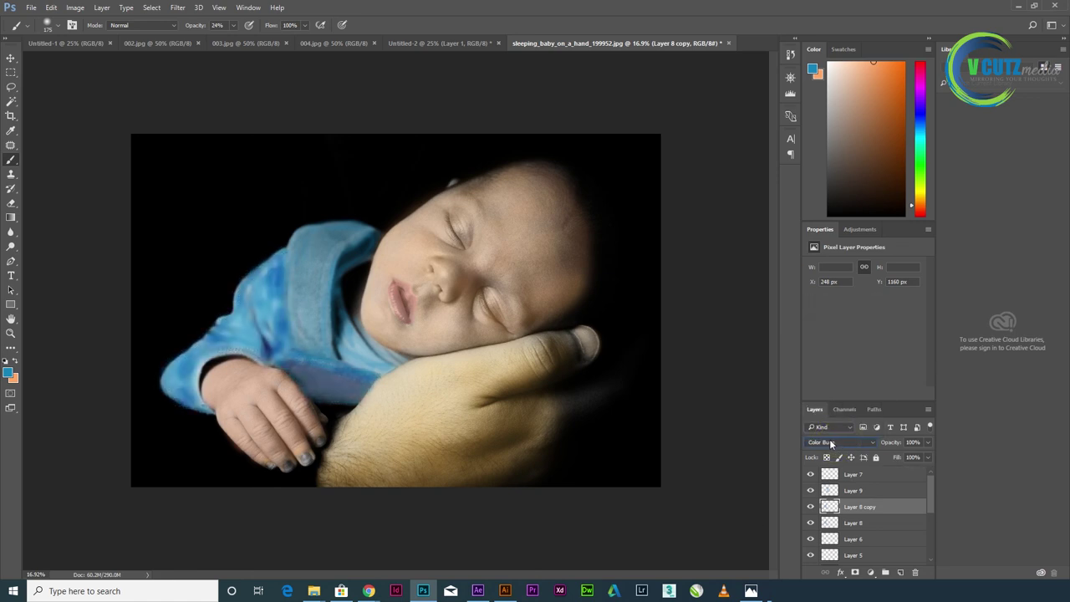
scroll(830, 442, "down", 1)
scroll(830, 443, "down", 1)
scroll(830, 442, "down", 1)
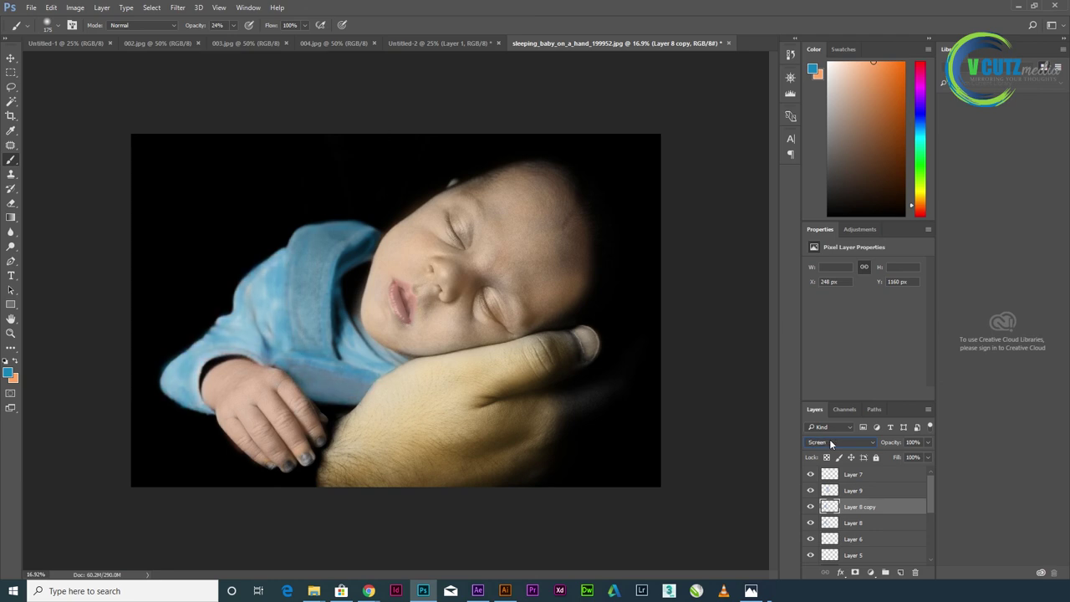
scroll(831, 442, "down", 1)
scroll(830, 442, "down", 1)
scroll(830, 442, "down", 1)
Dab faint paint along the baby's wrist edge with the brush
left_click(363, 383)
left_click(320, 377)
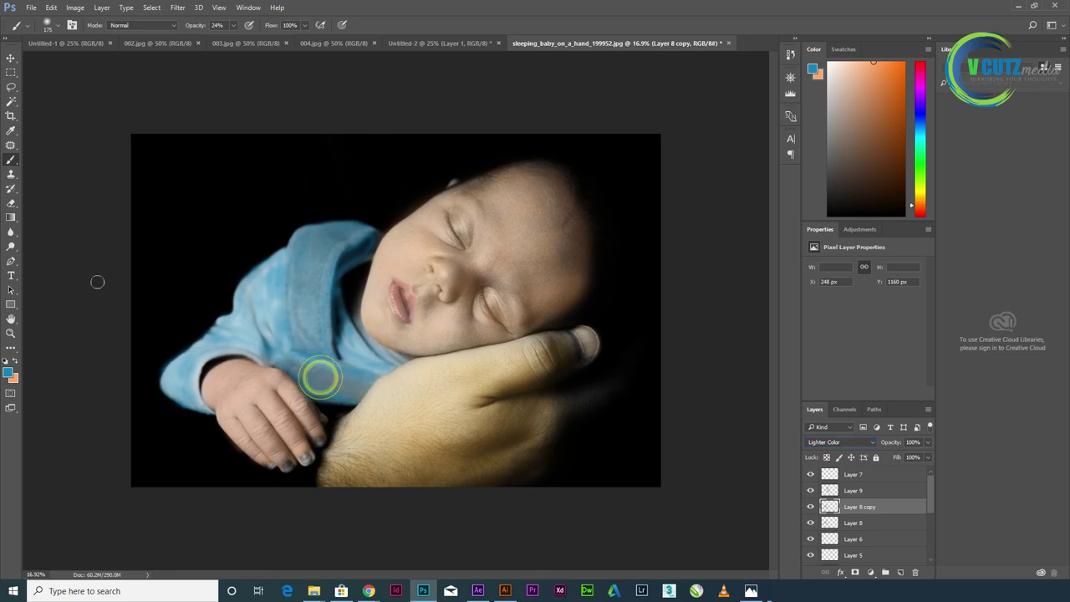
left_click(11, 58)
left_click(10, 157)
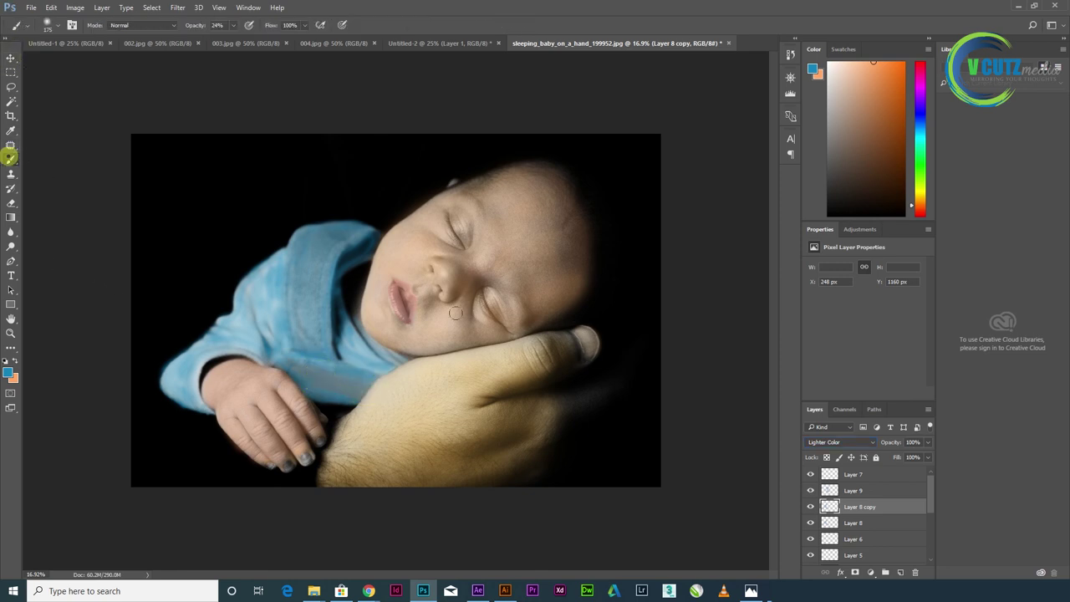
left_click(361, 384)
left_click(339, 387)
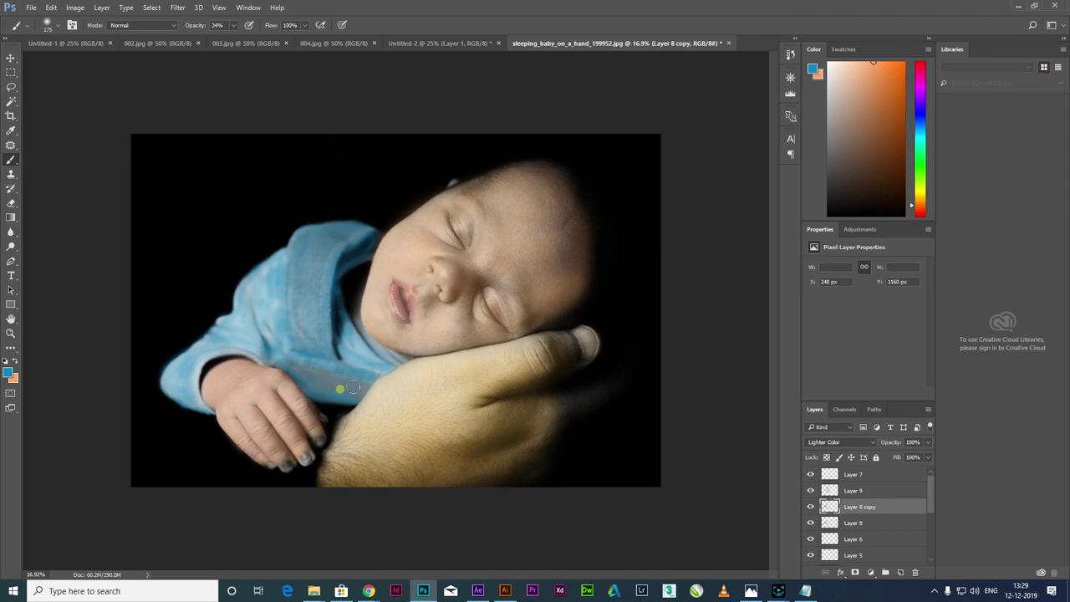
left_click(342, 387)
scroll(668, 182, "up", 1)
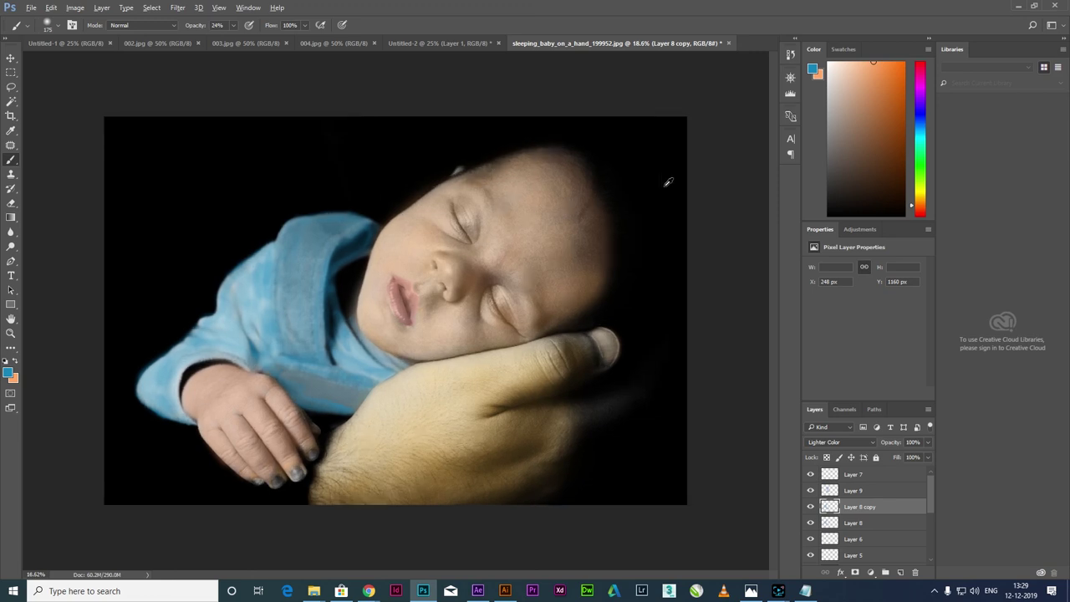